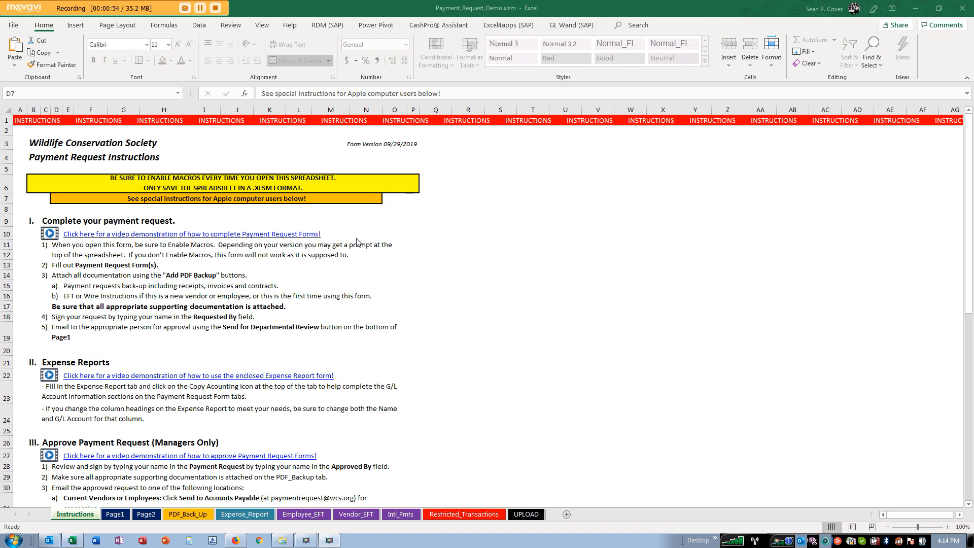
- Focus the workbook and browse the Page1, Page2, PDF_Back_Up and Expense_Report sheets
click(235, 187)
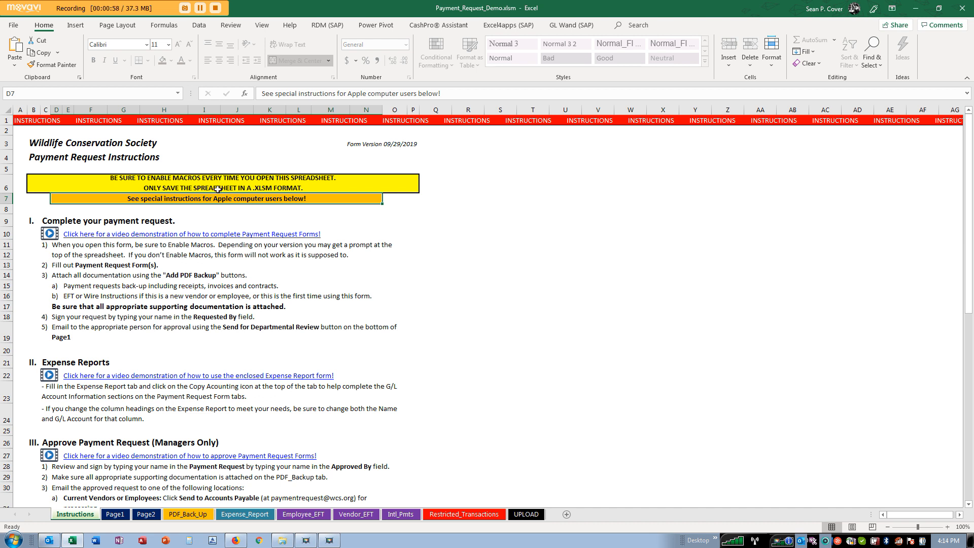
click(213, 183)
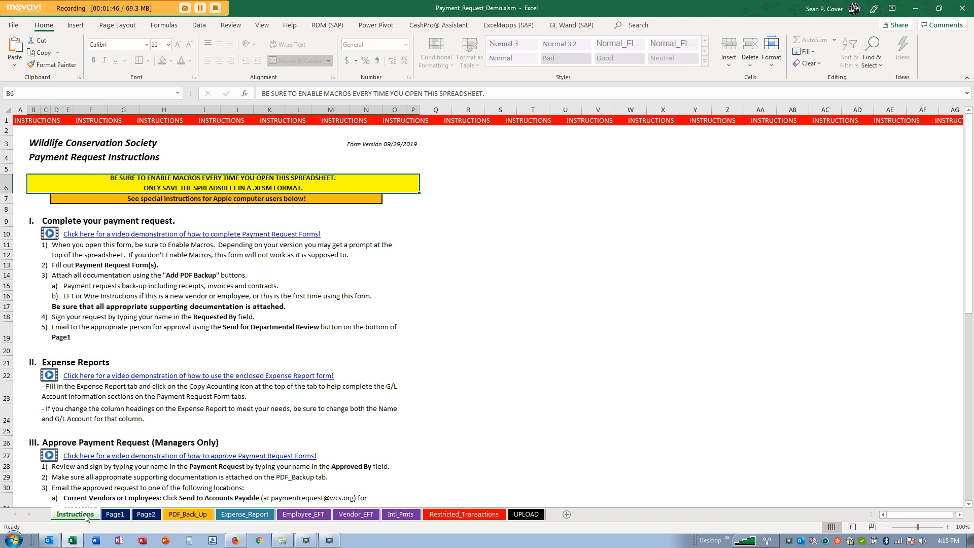
click(117, 515)
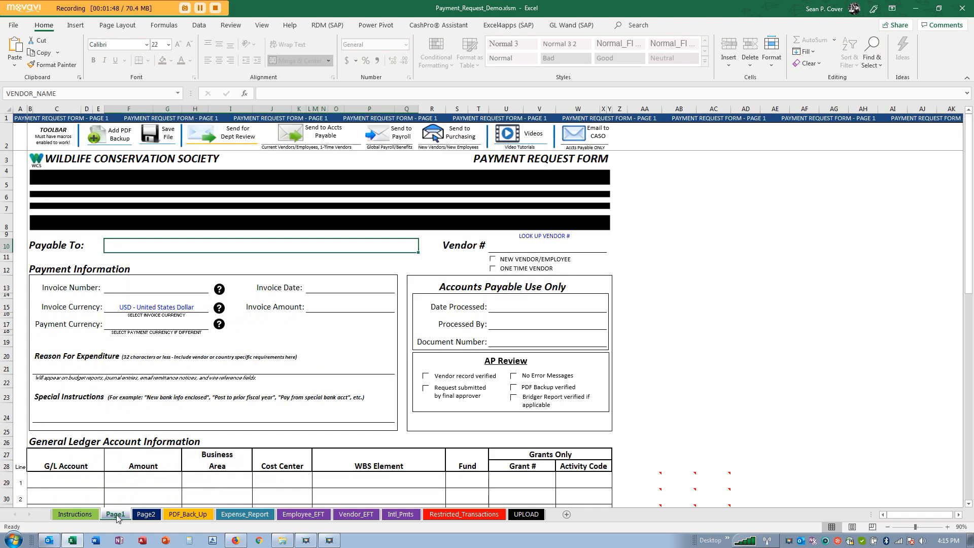
click(147, 515)
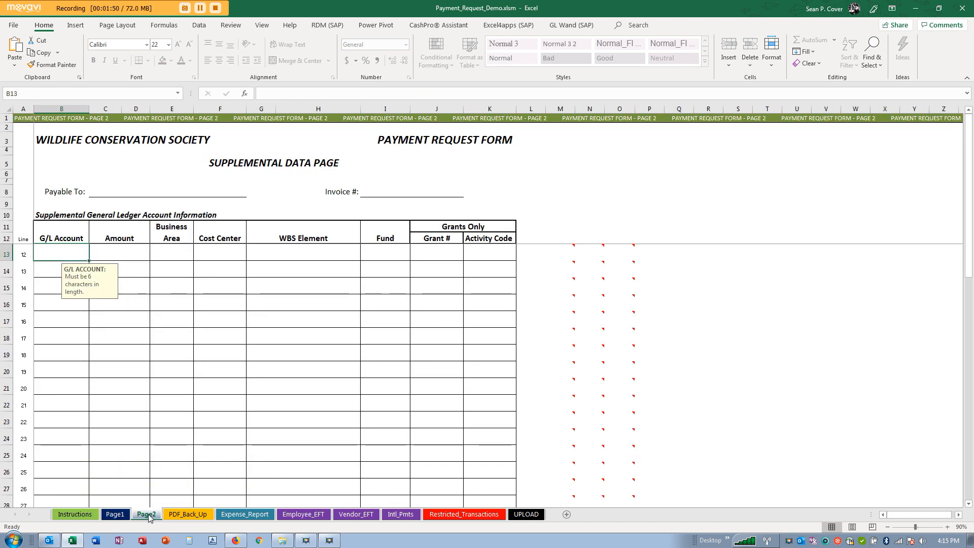
click(191, 516)
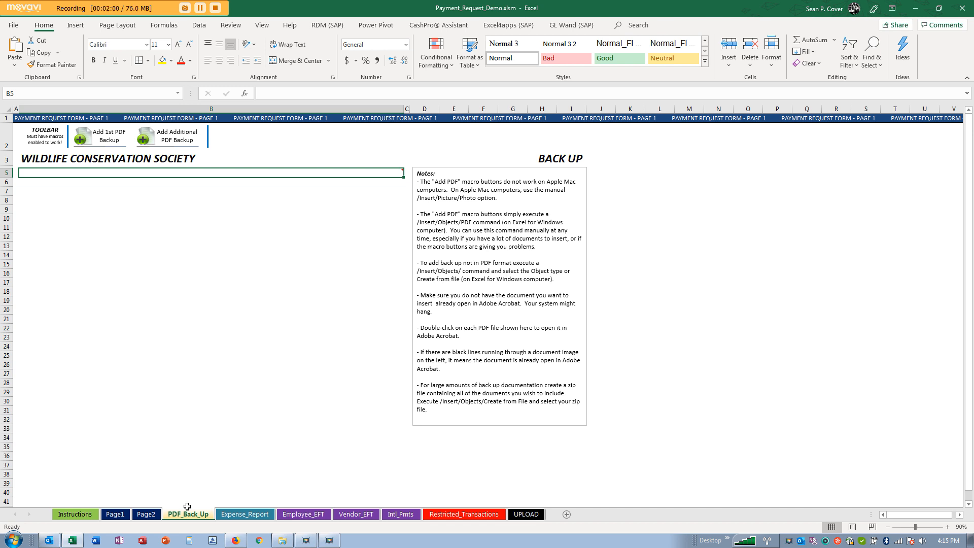
click(251, 515)
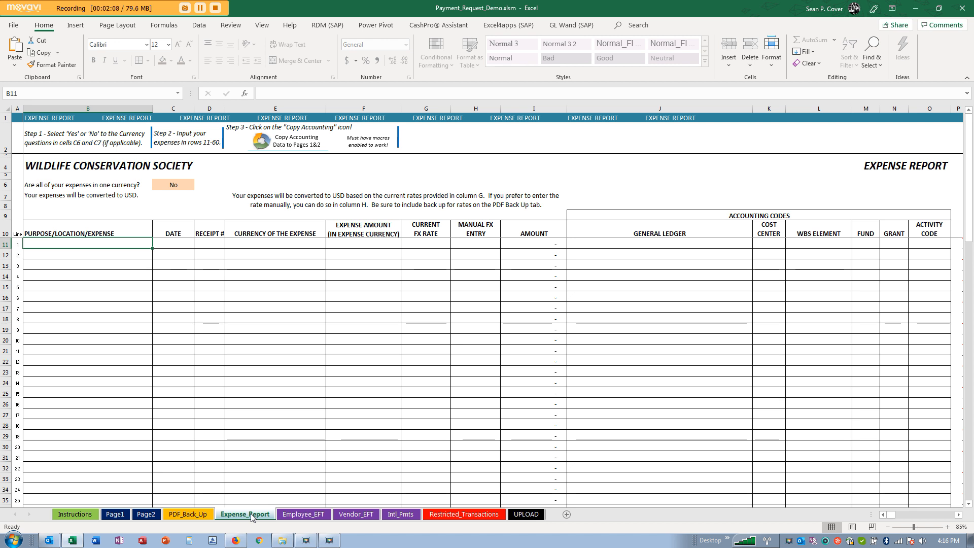
- Compare the Employee_EFT and Vendor_EFT setup forms, then view the Intl_Pmts wire instructions
click(302, 514)
click(346, 514)
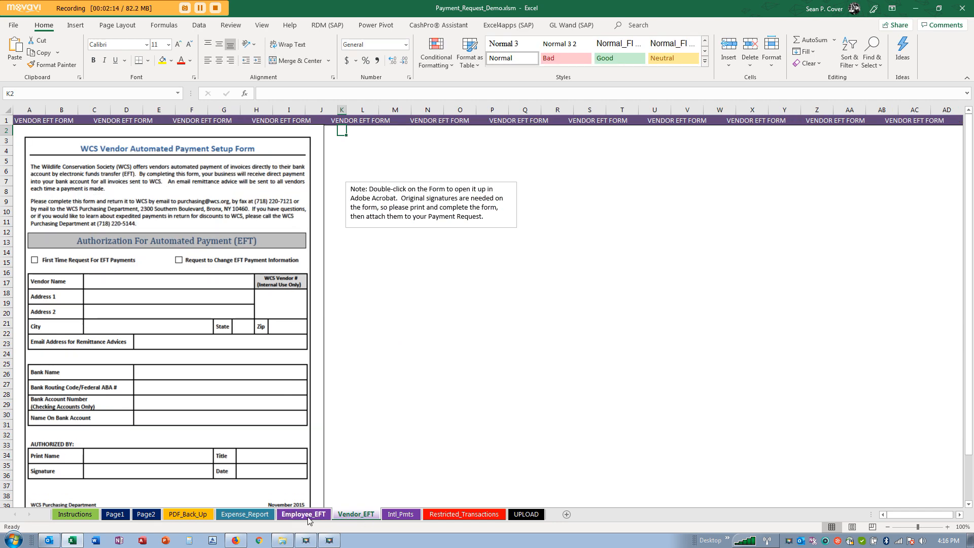
click(307, 516)
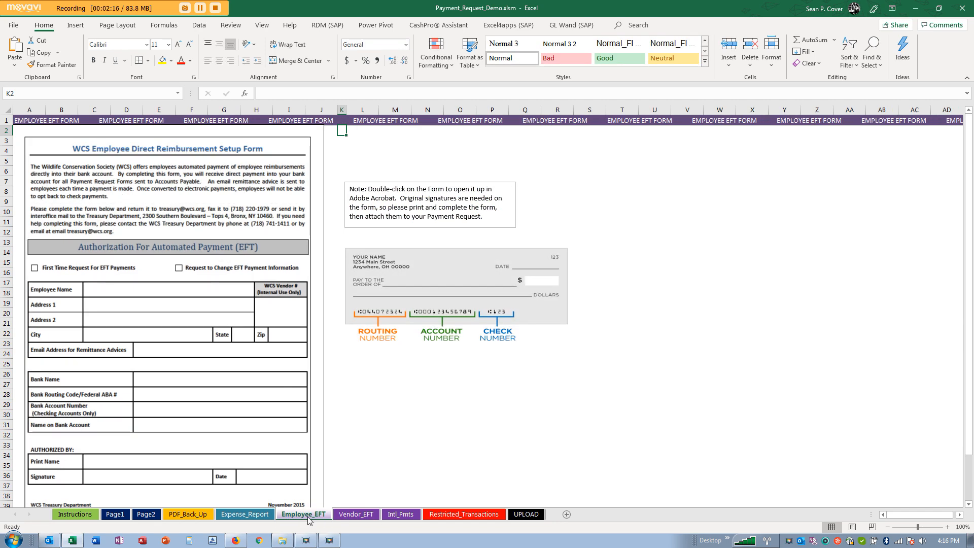
click(366, 516)
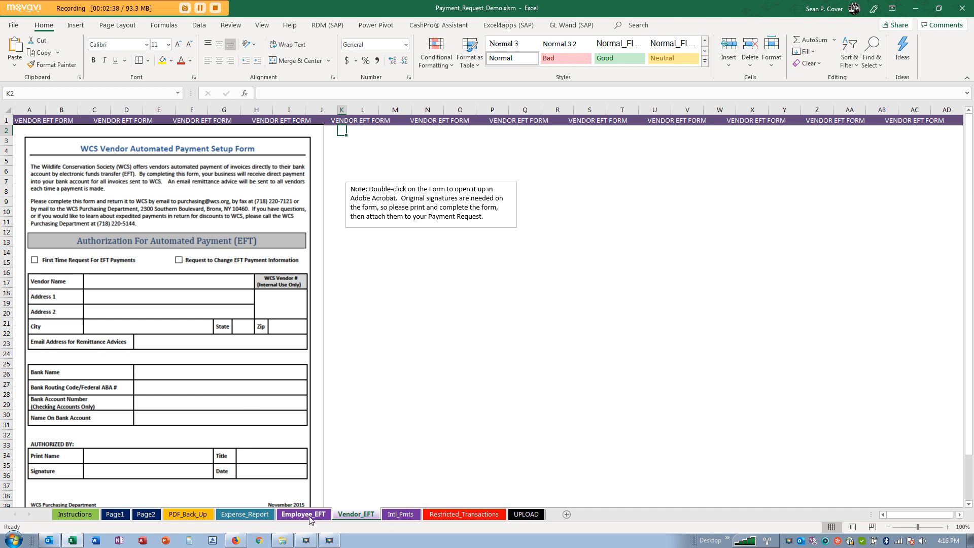
click(401, 515)
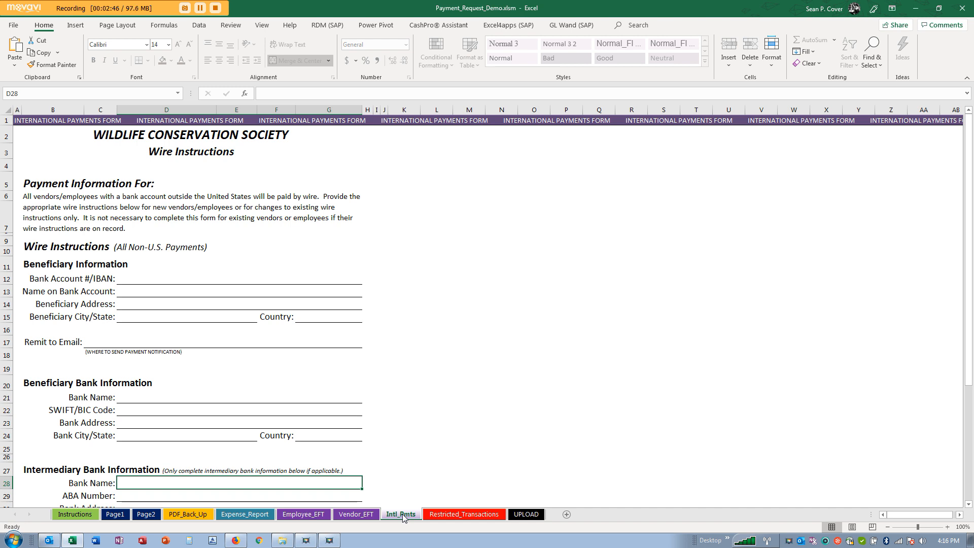
- Go over the IBAN, account name, beneficiary bank and intermediary bank fields on Intl_Pmts
click(155, 275)
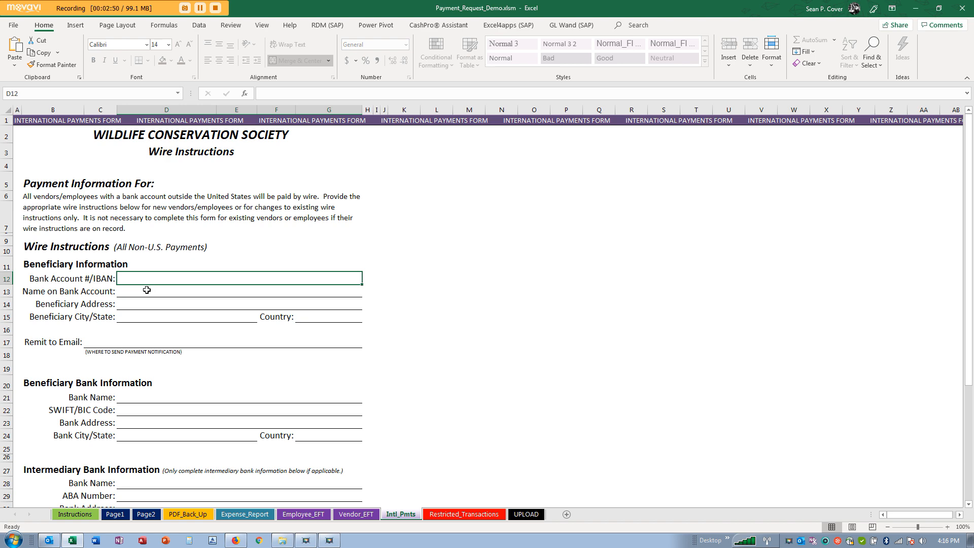
click(147, 289)
click(170, 395)
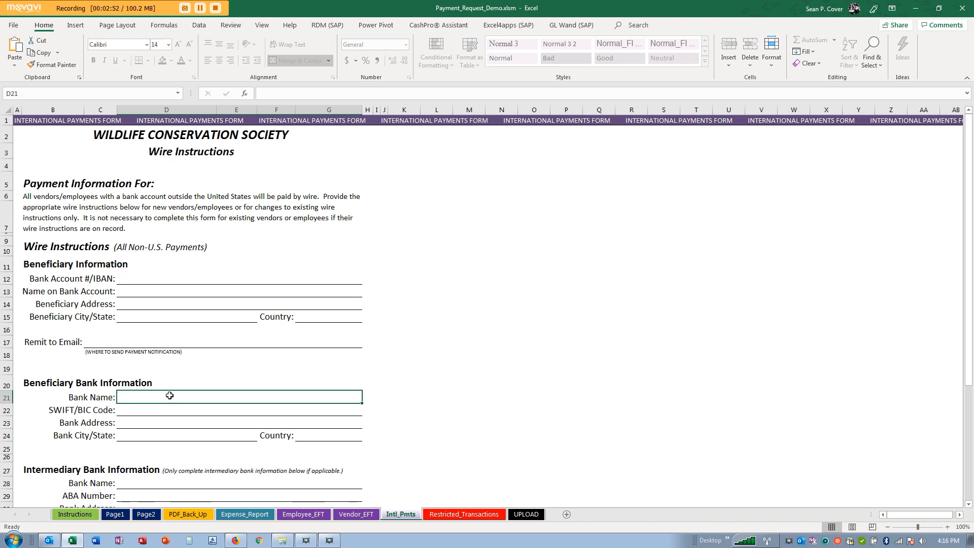
click(202, 482)
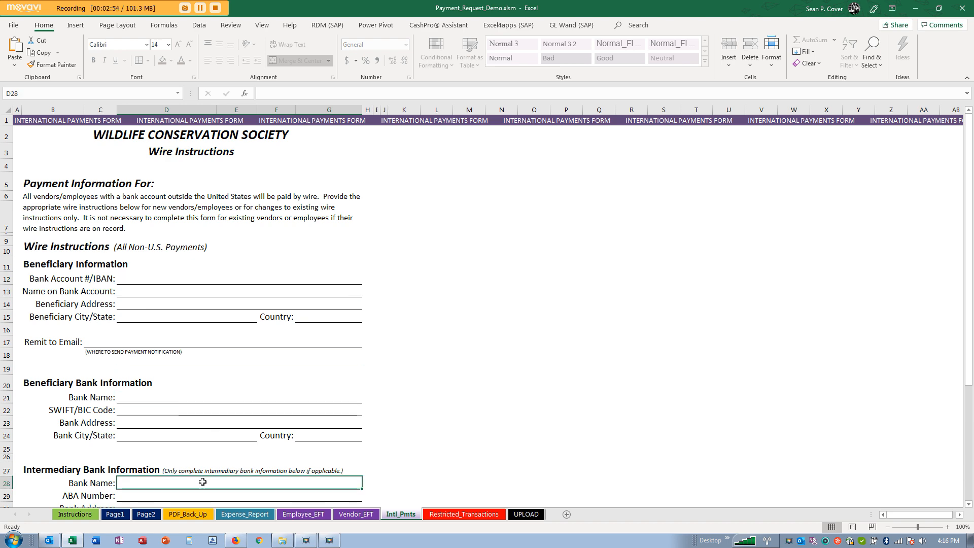
- Scroll through the Restricted_Transactions guidelines on sanctioned payments
click(467, 514)
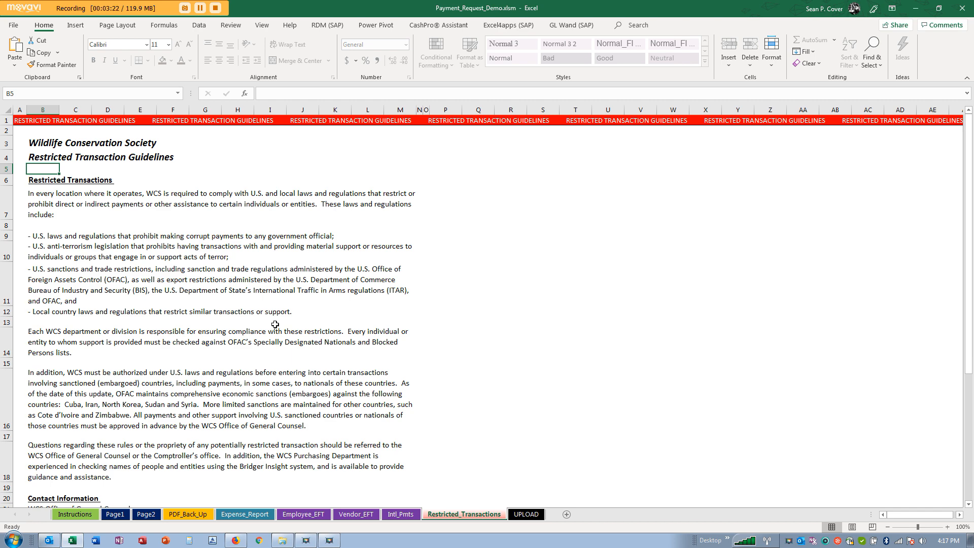
scroll(275, 324, down, 2)
scroll(275, 324, down, 1)
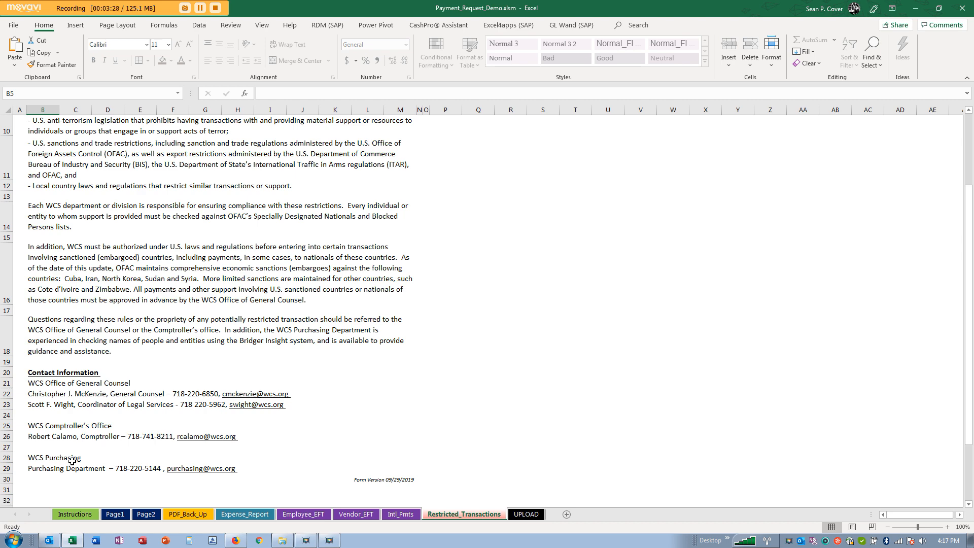
scroll(151, 300, up, 3)
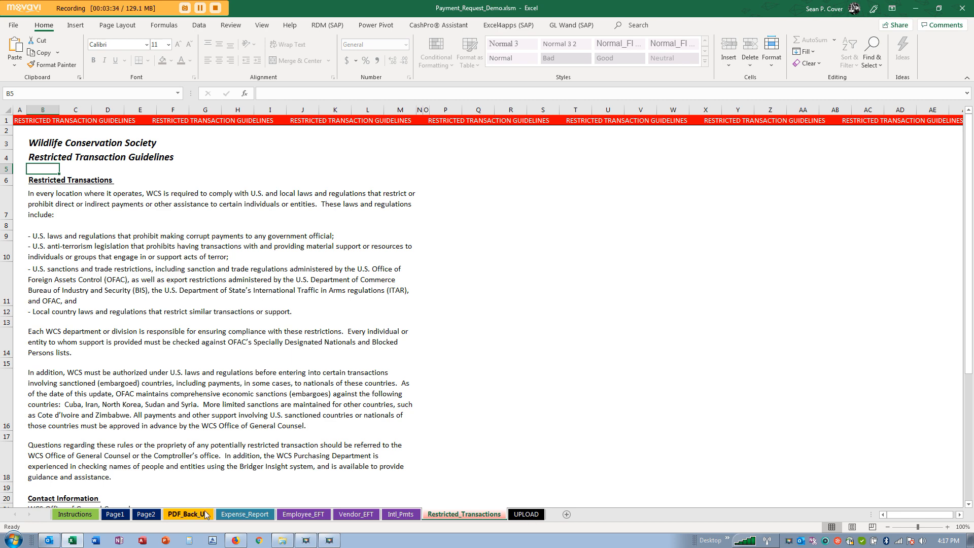
- Back on Instructions, review the payment back-up and expense report column-heading notes
click(84, 516)
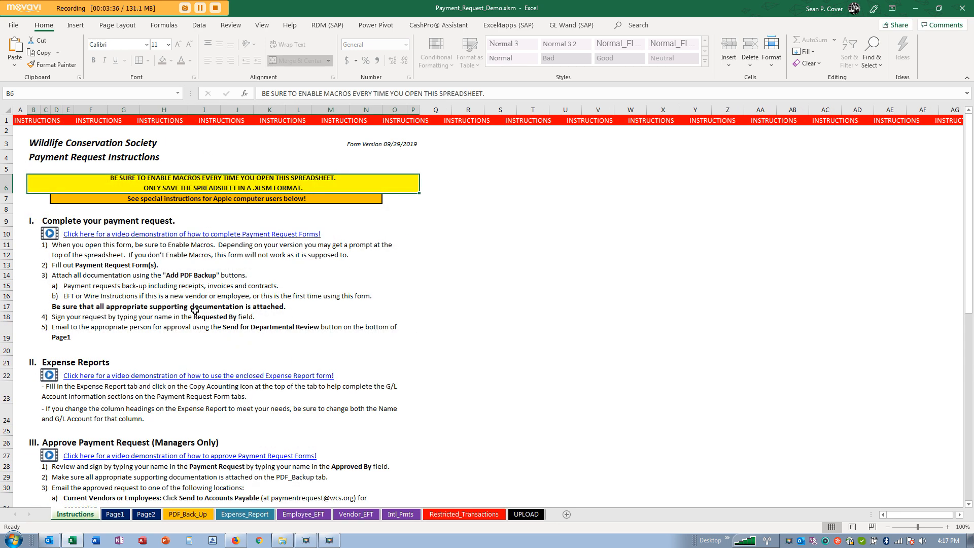
click(144, 284)
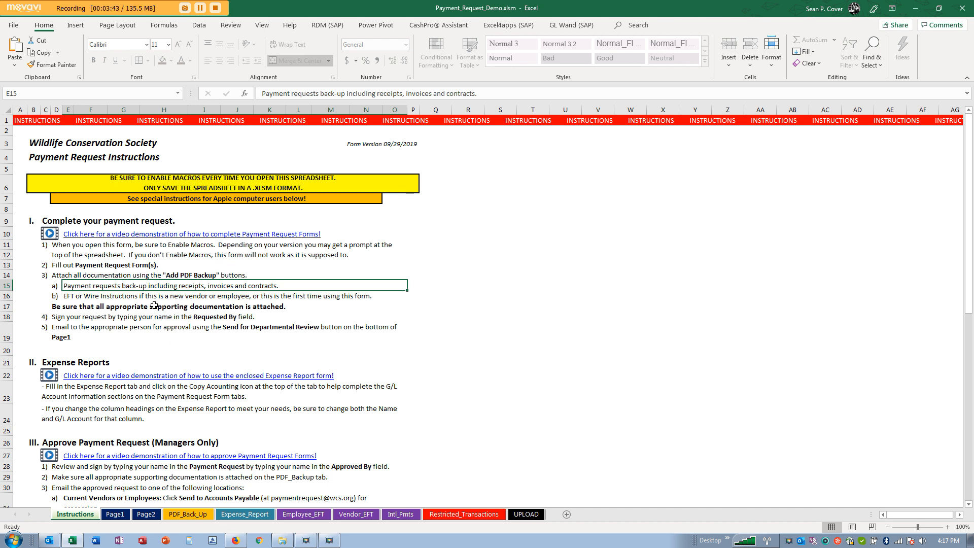
click(181, 408)
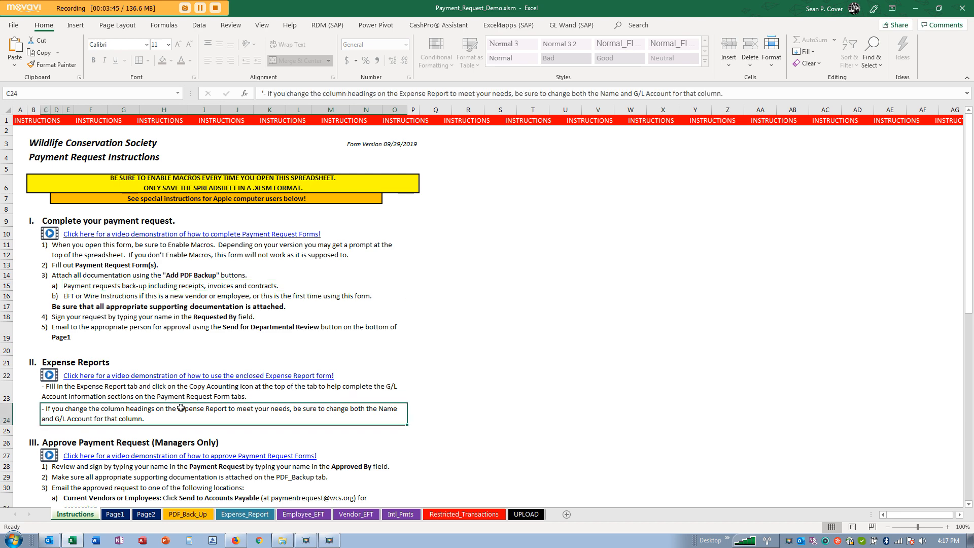
scroll(181, 408, down, 3)
- Read the vendor approval, Banking Instruction Changes and EFT/wire requirement notes, returning to the top
click(166, 392)
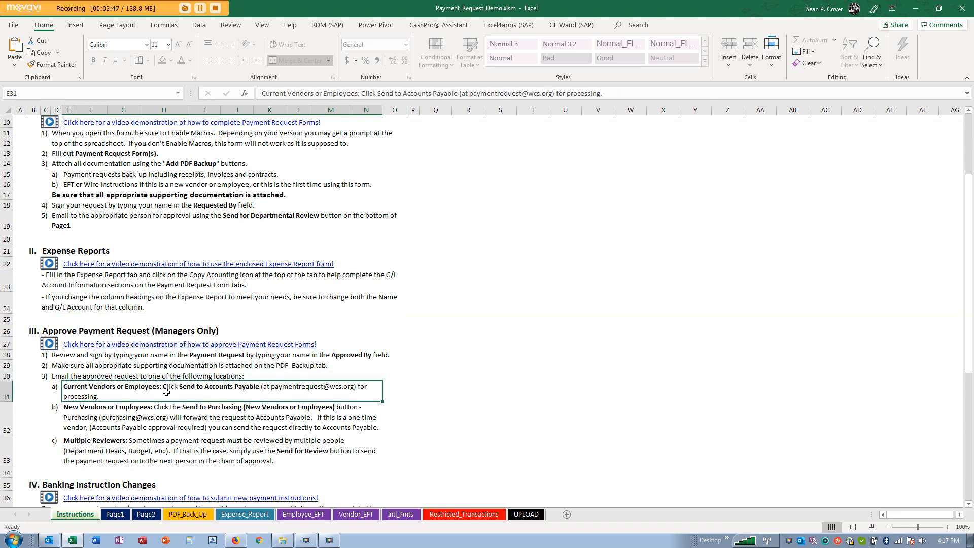
scroll(167, 393, down, 3)
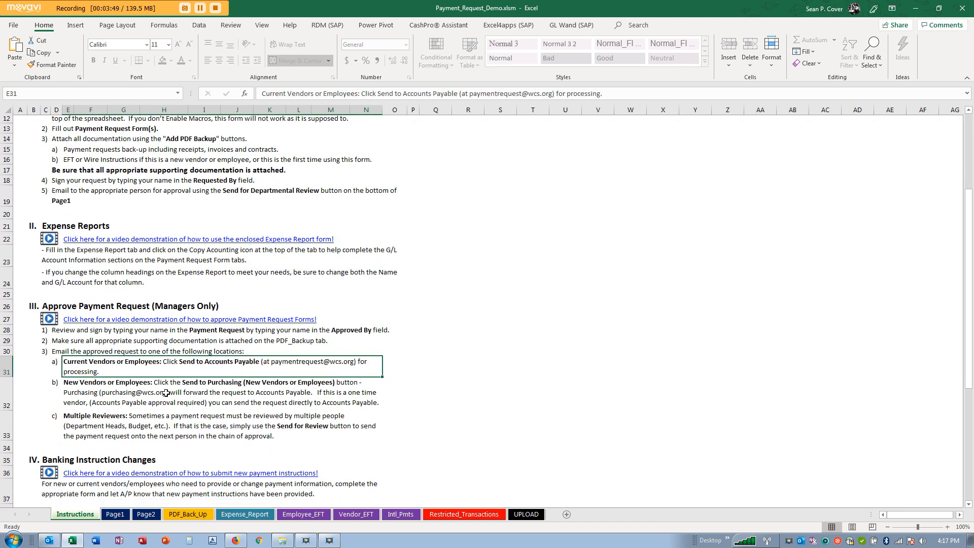
click(155, 416)
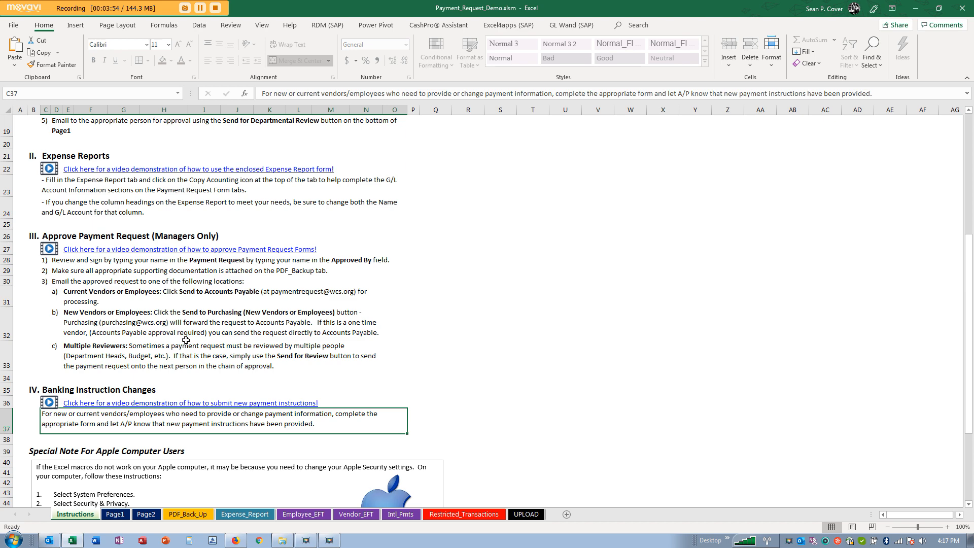
scroll(190, 341, down, 3)
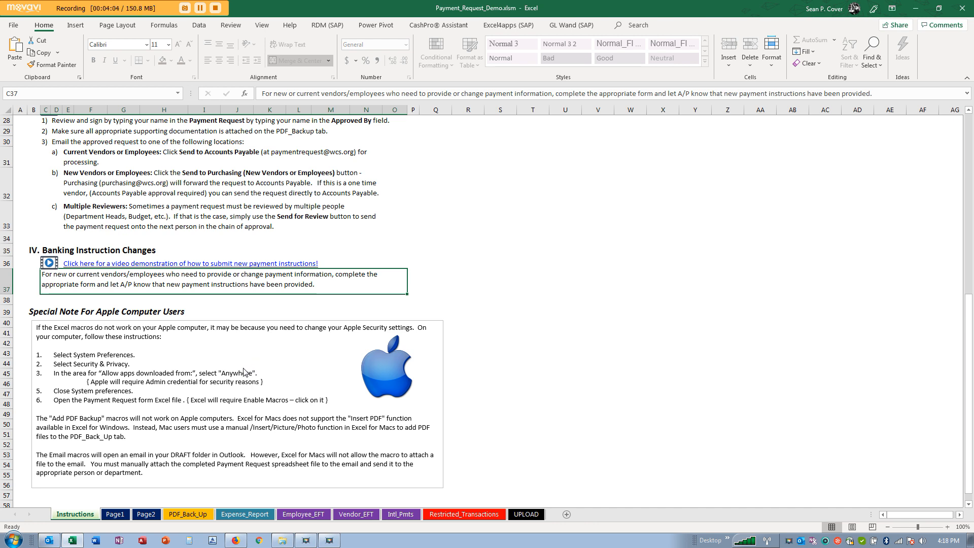
scroll(249, 370, up, 3)
scroll(246, 370, up, 6)
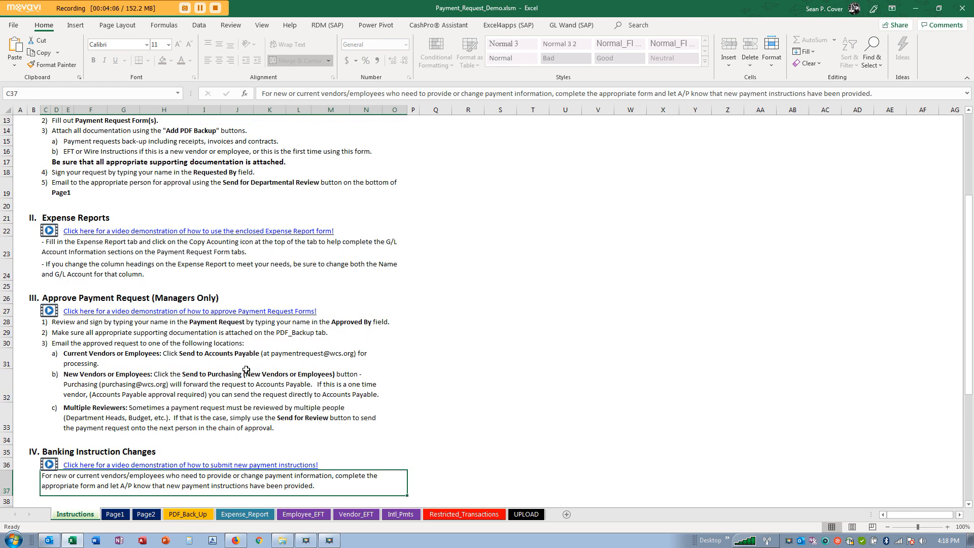
click(187, 301)
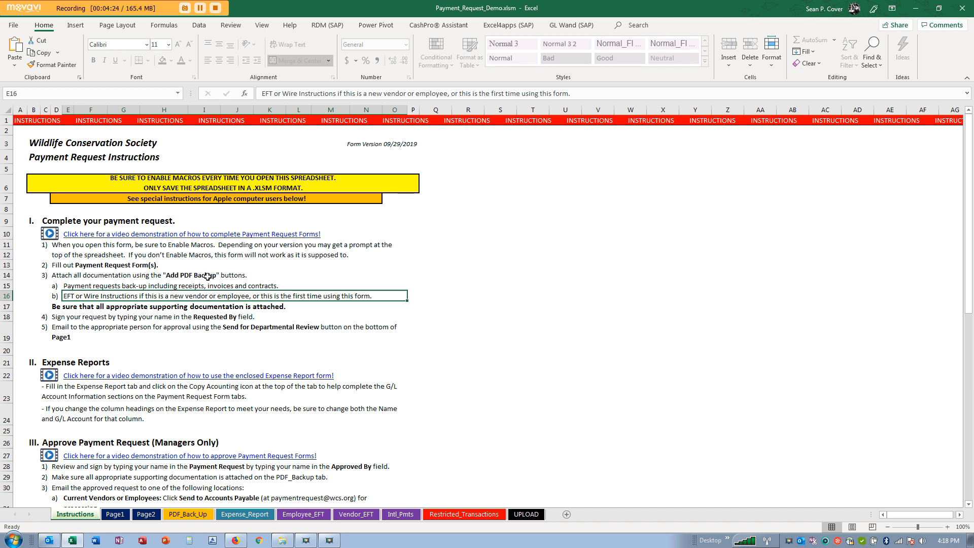
- Switch back and forth between the Page1 payment request form and the PDF_Back_Up notes
click(116, 514)
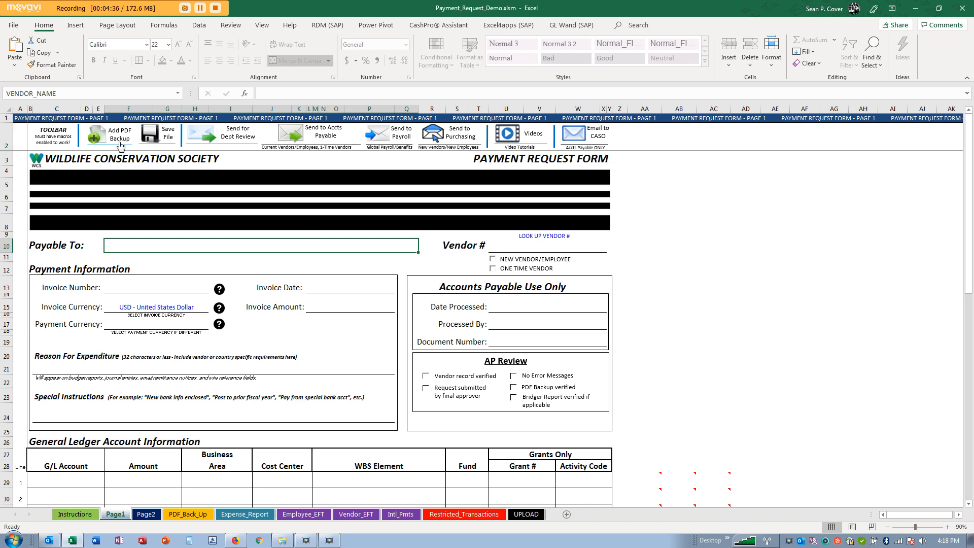
click(185, 522)
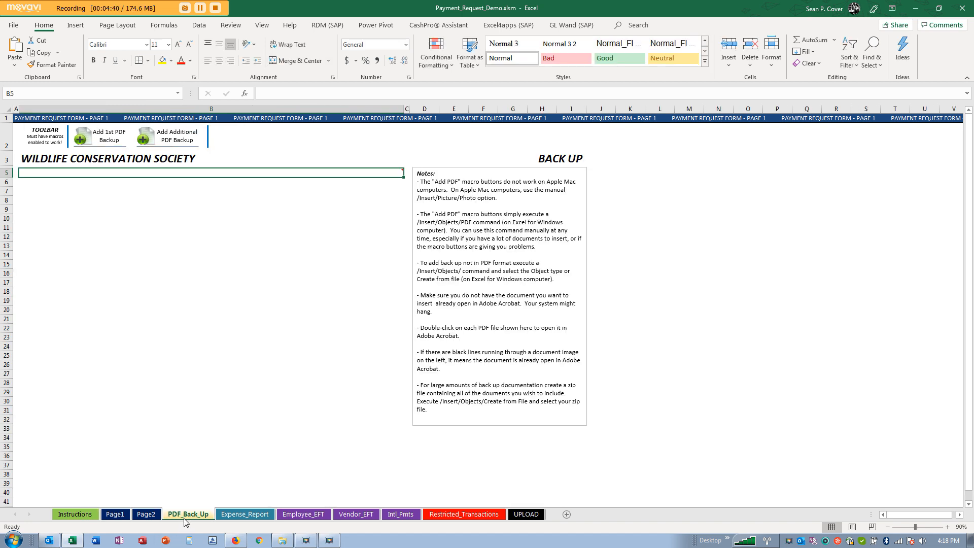
click(116, 515)
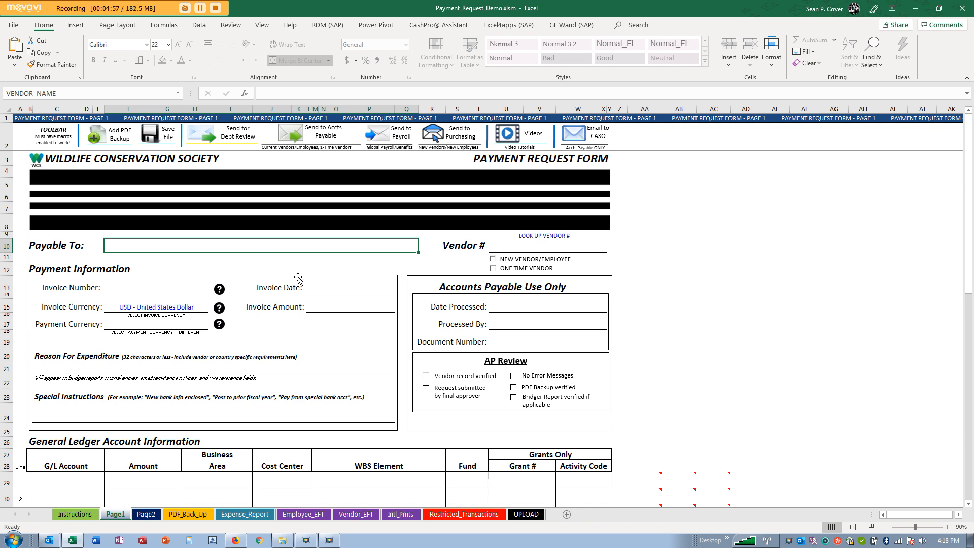
click(189, 515)
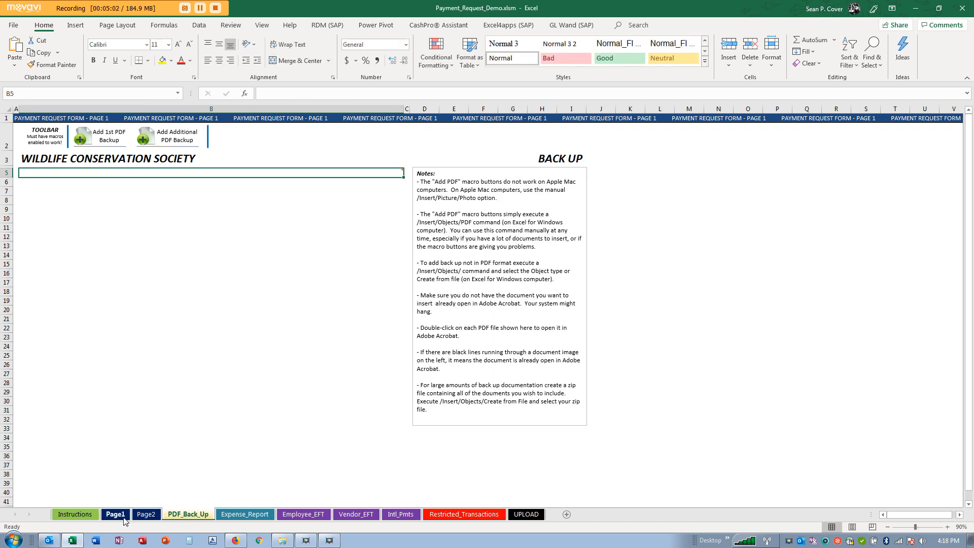
click(116, 514)
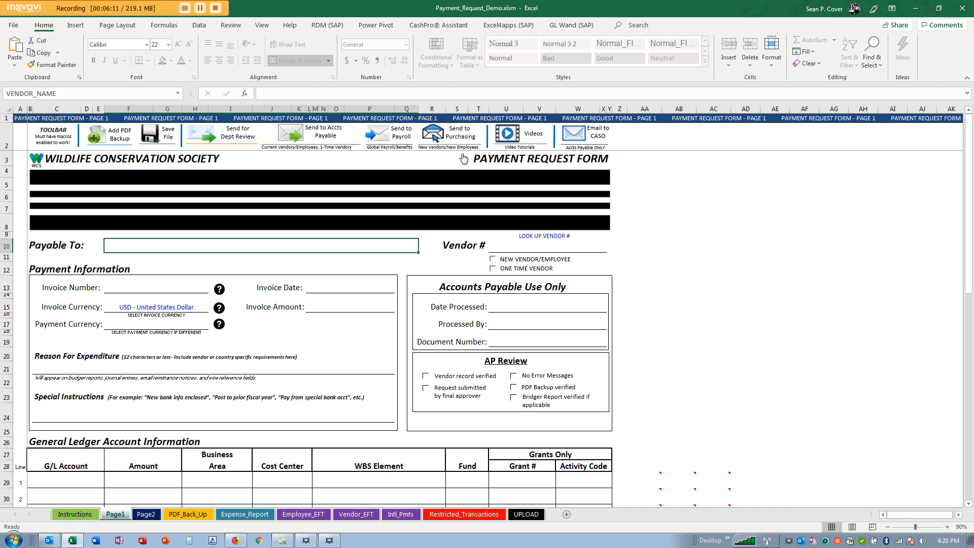
click(507, 244)
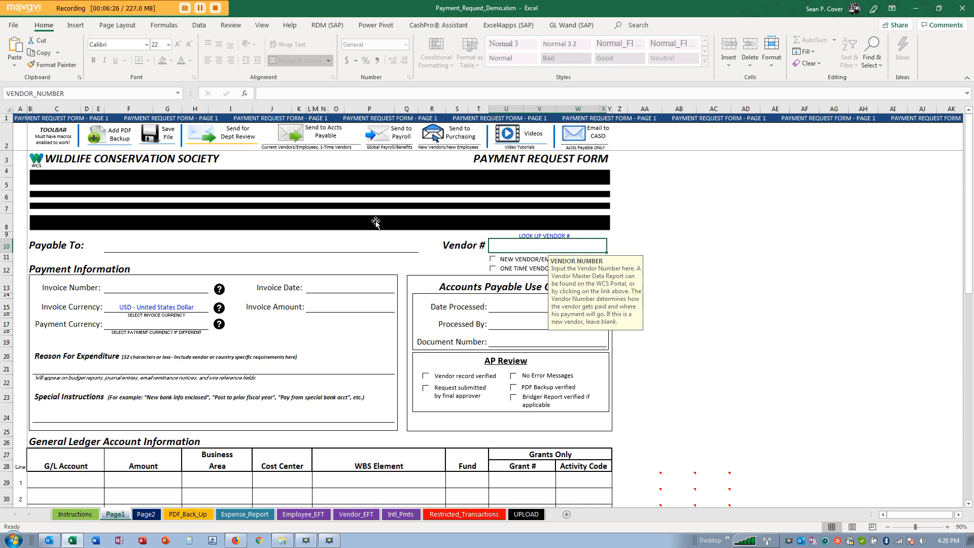
click(273, 240)
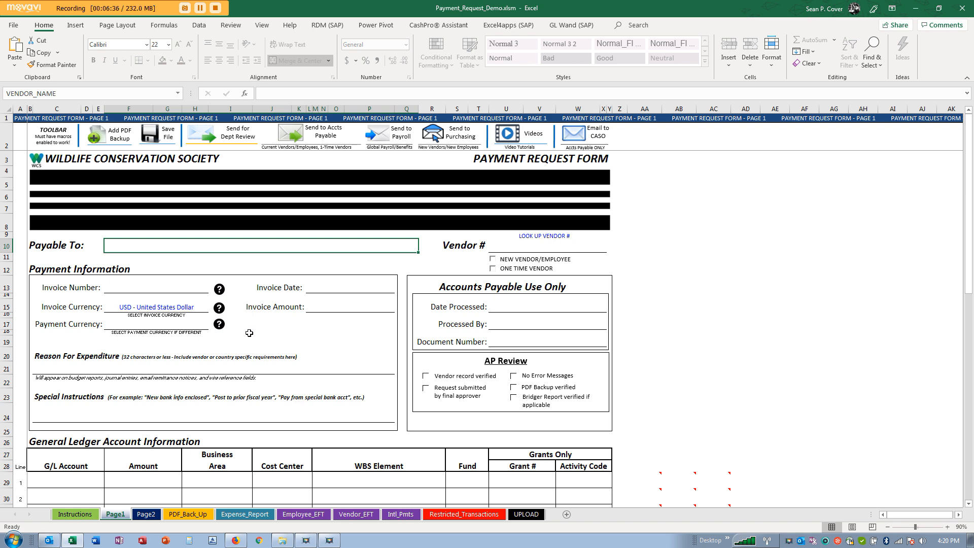
scroll(249, 333, down, 5)
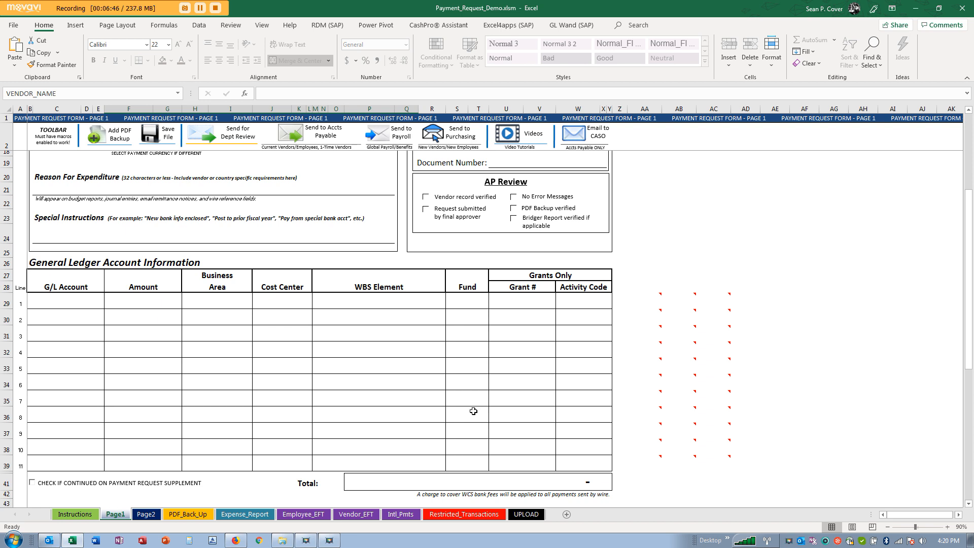
scroll(428, 393, down, 8)
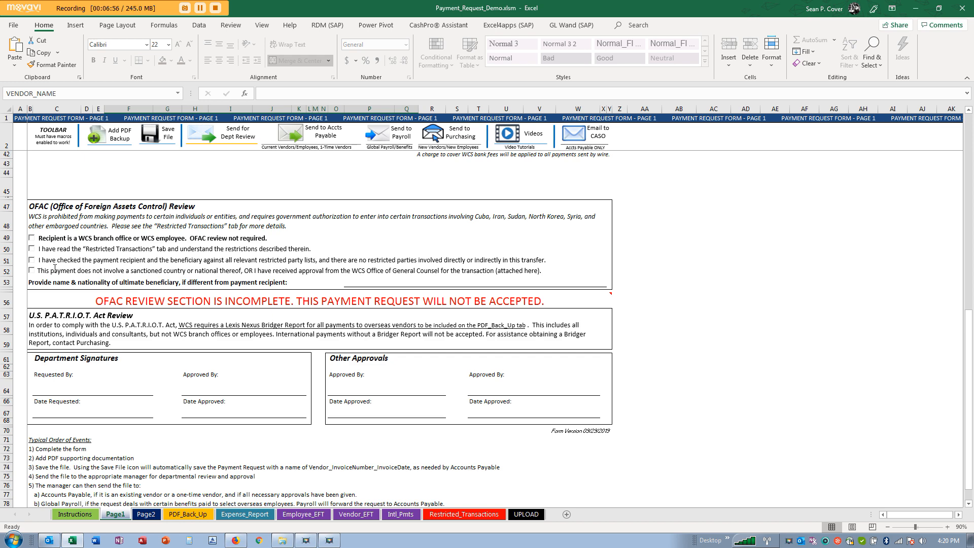
scroll(55, 268, down, 1)
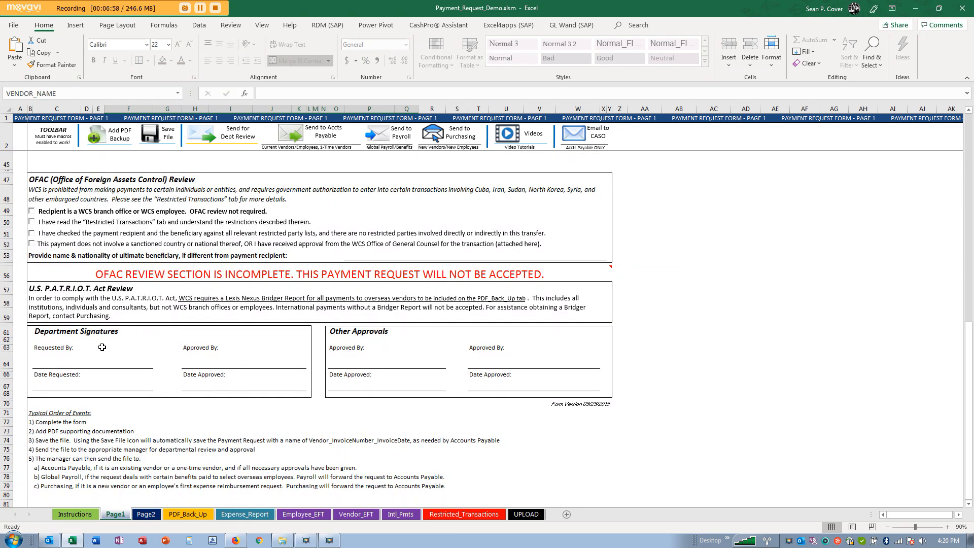
scroll(446, 366, up, 9)
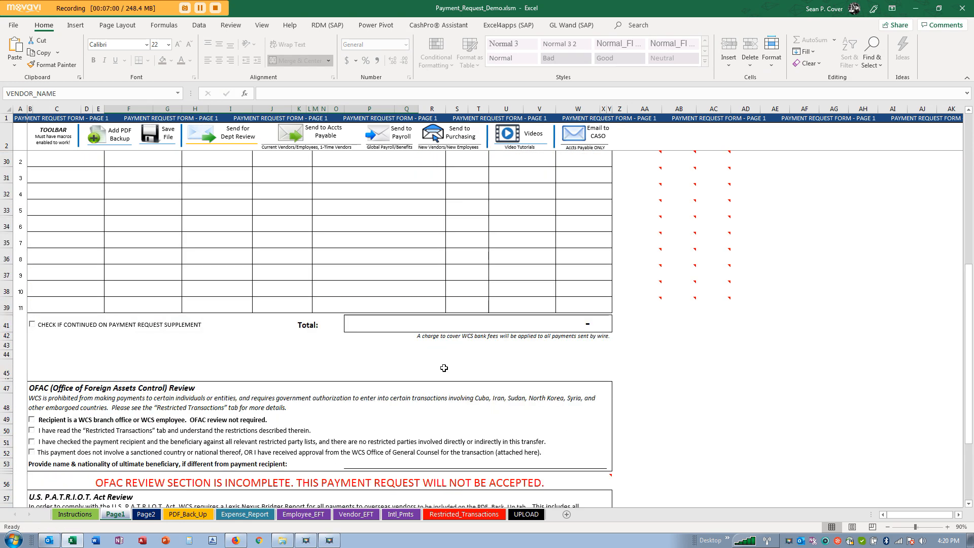
scroll(447, 369, up, 5)
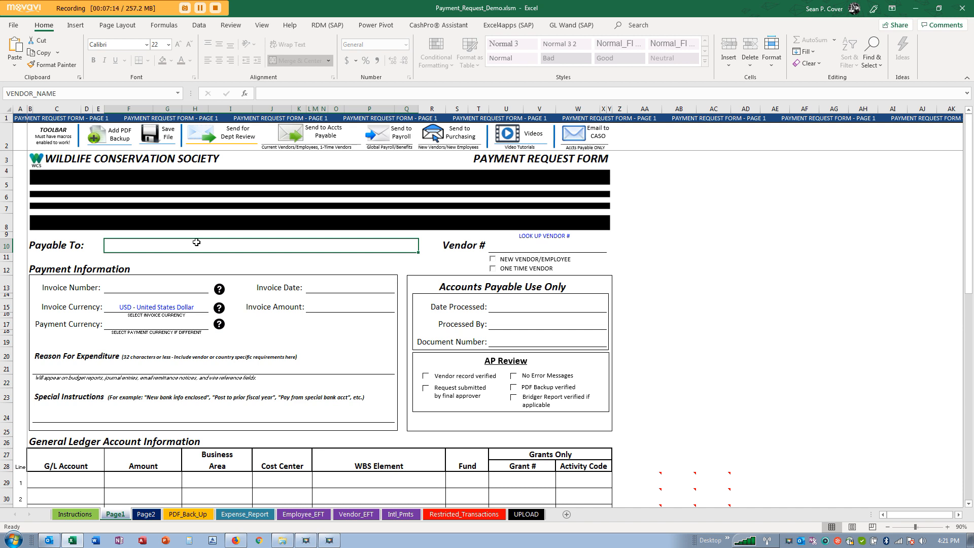
- Enter 'Premiere Global Services' as the Payable To vendor, correcting the typo
text(Premi)
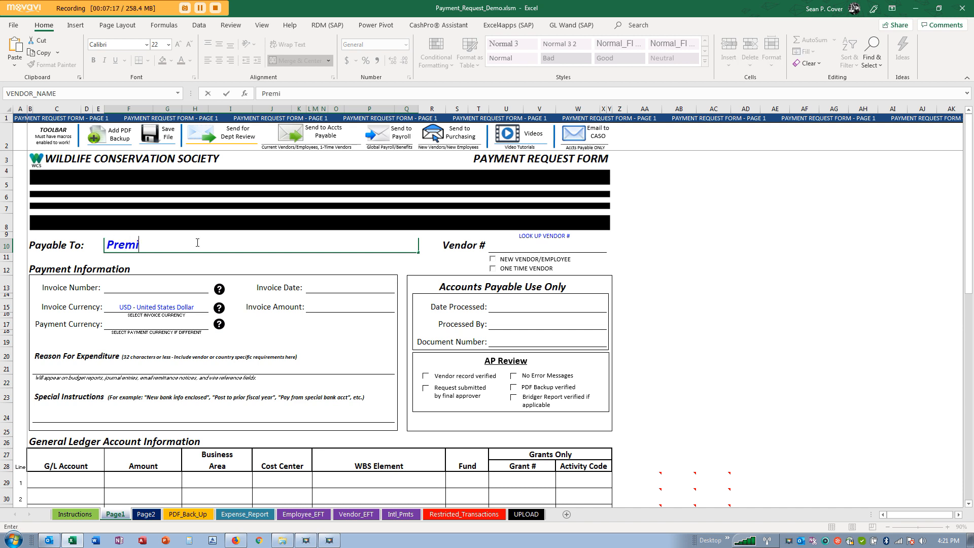
text(ere Global Services)
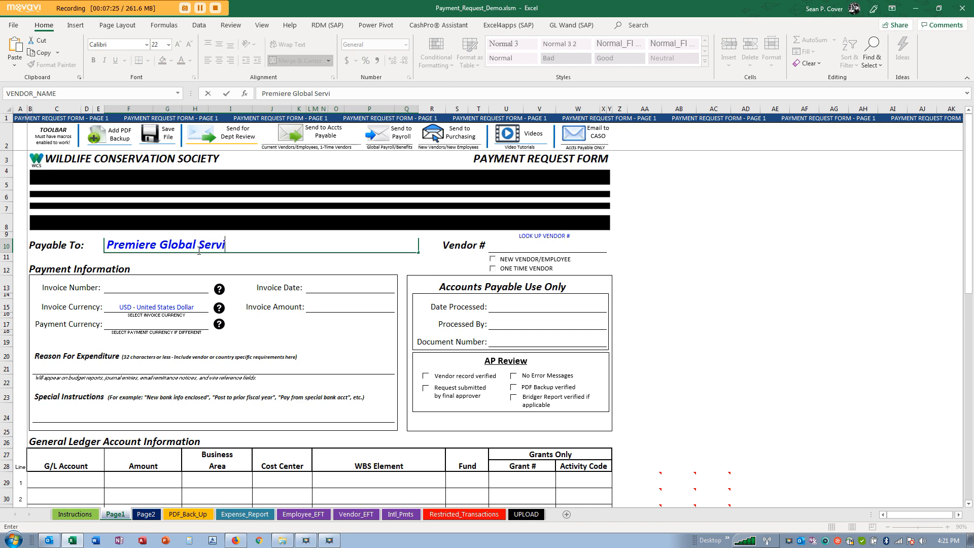
key(Return)
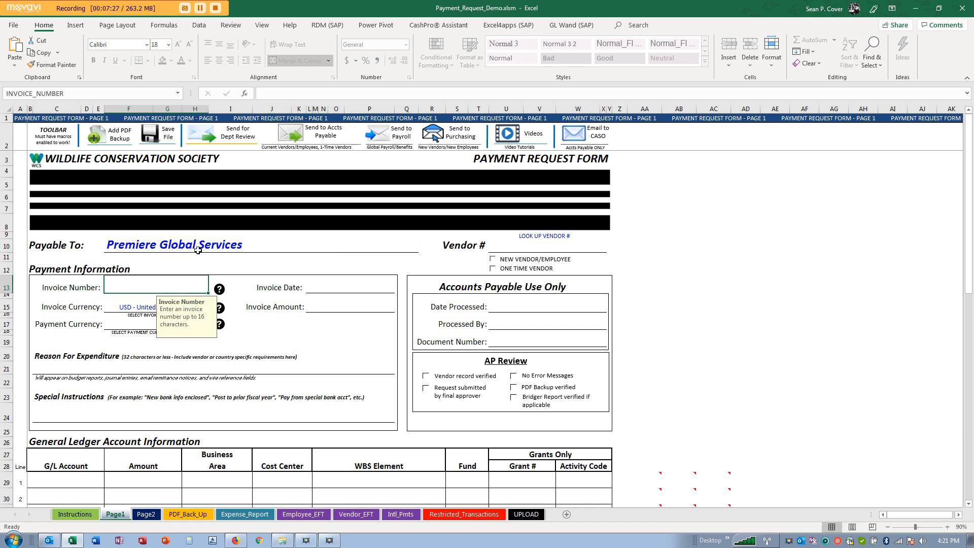
- Select Vendor # and follow the LOOK UP VENDOR # link to the portal's Vendor Data list
click(560, 247)
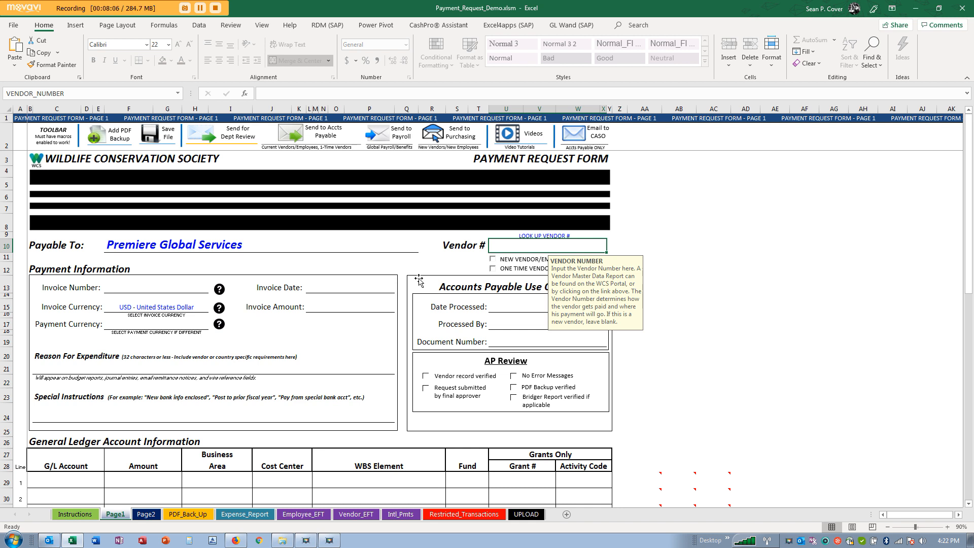
click(540, 234)
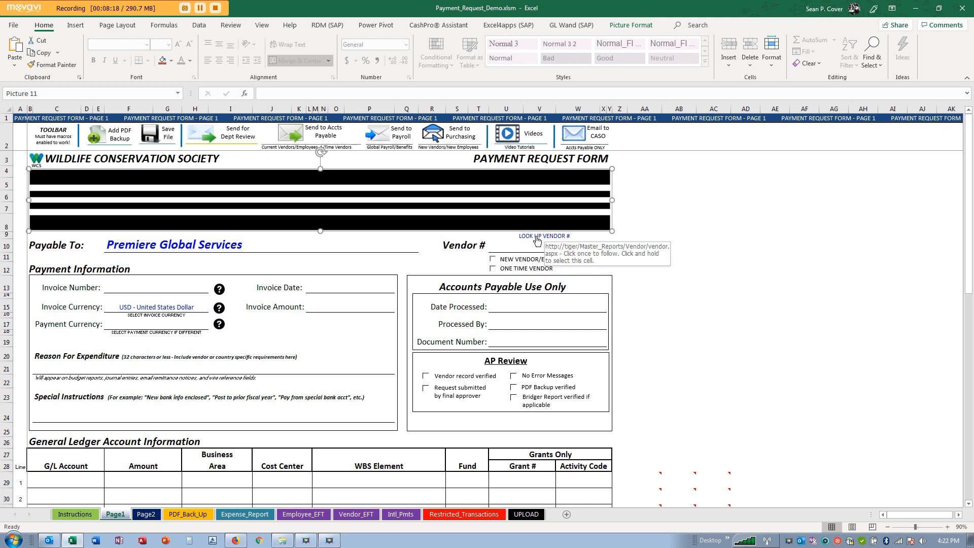
click(537, 237)
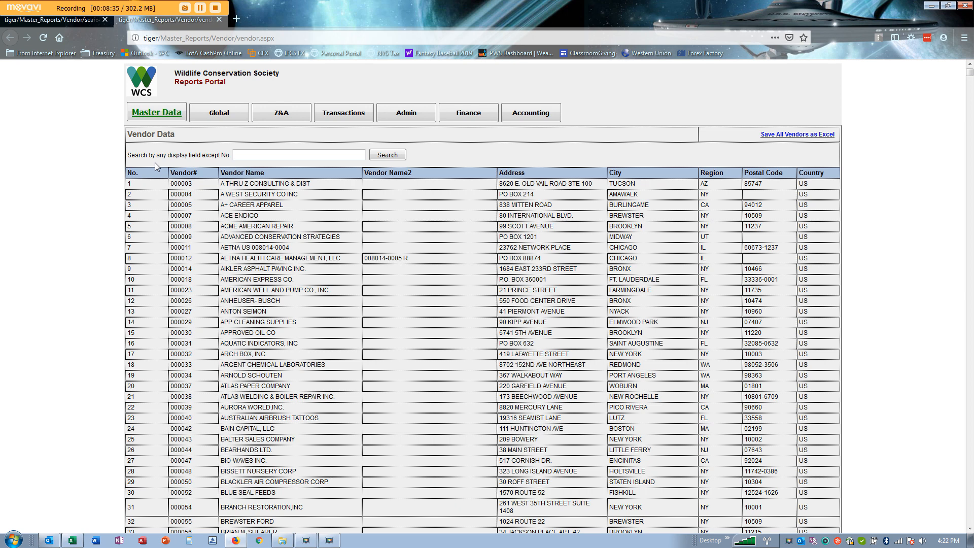
- Search the portal's vendor data for 'premiere global' to find vendor number 700455
click(258, 153)
text(pre)
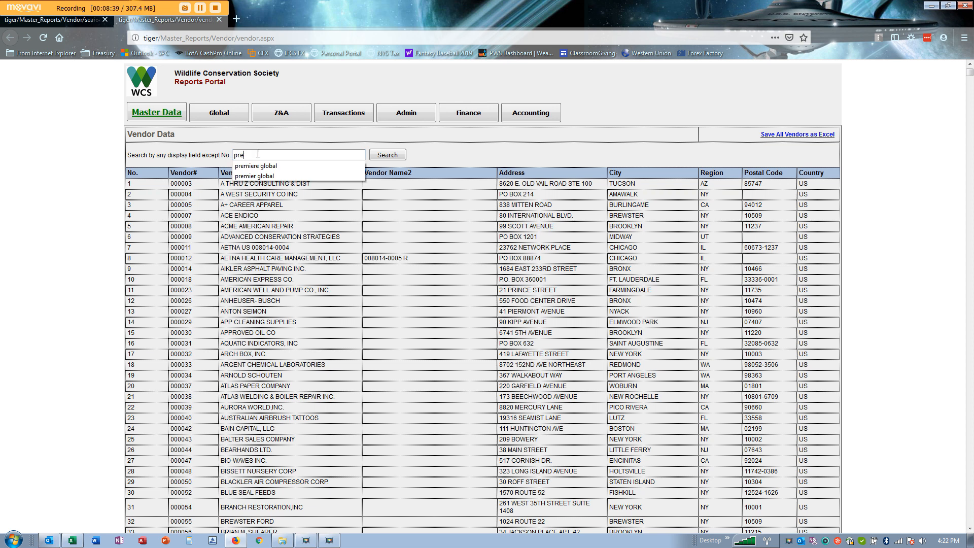
text(mier)
click(286, 166)
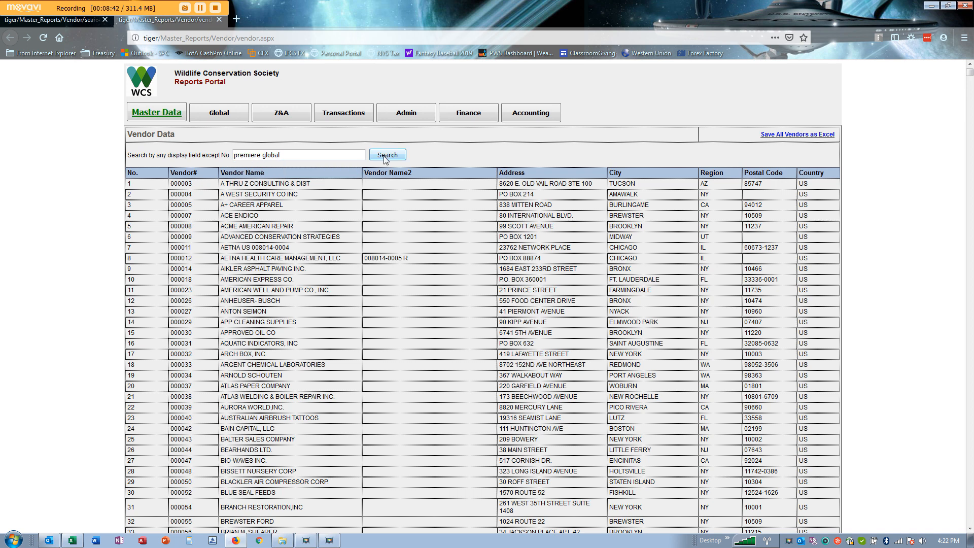
click(389, 155)
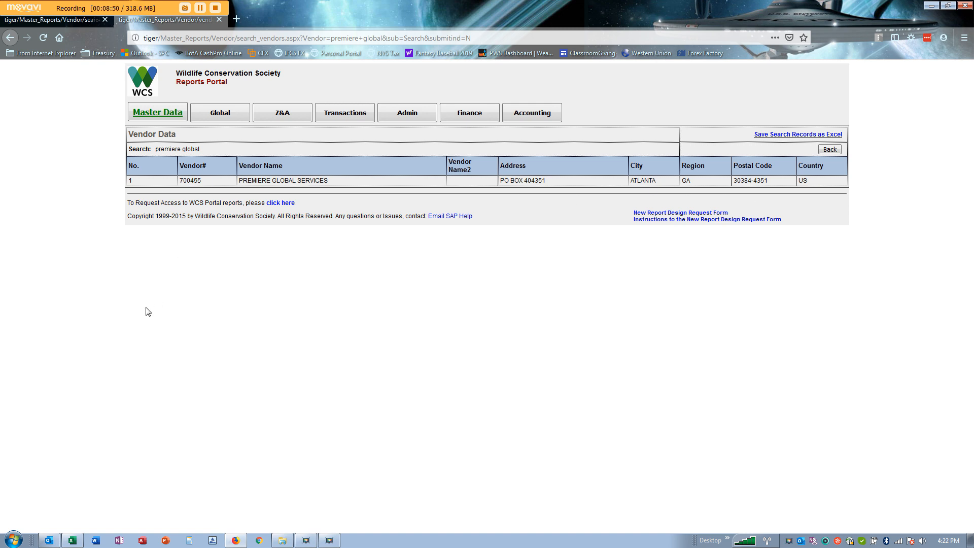
- Enter 700455 in the form's Vendor # field, then go back to the portal results
click(72, 540)
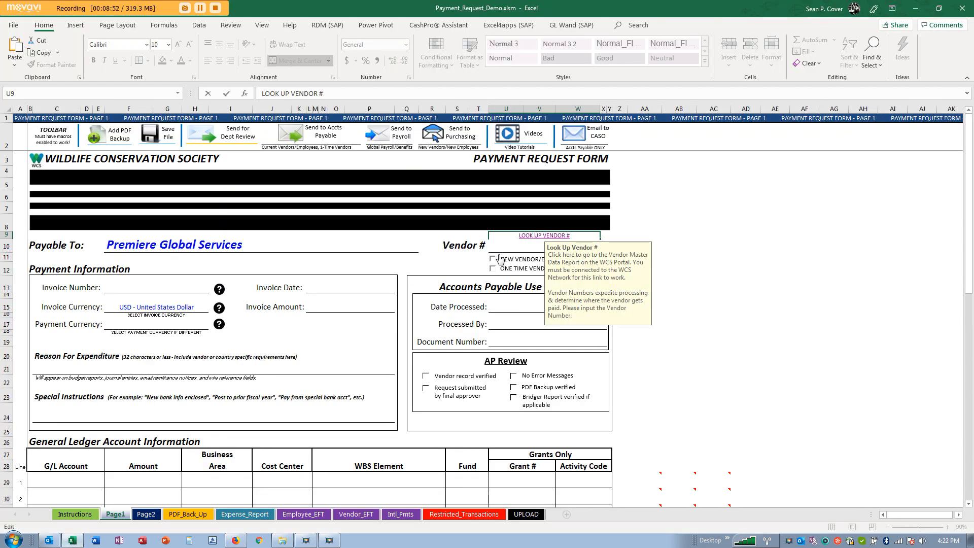
key(Home)
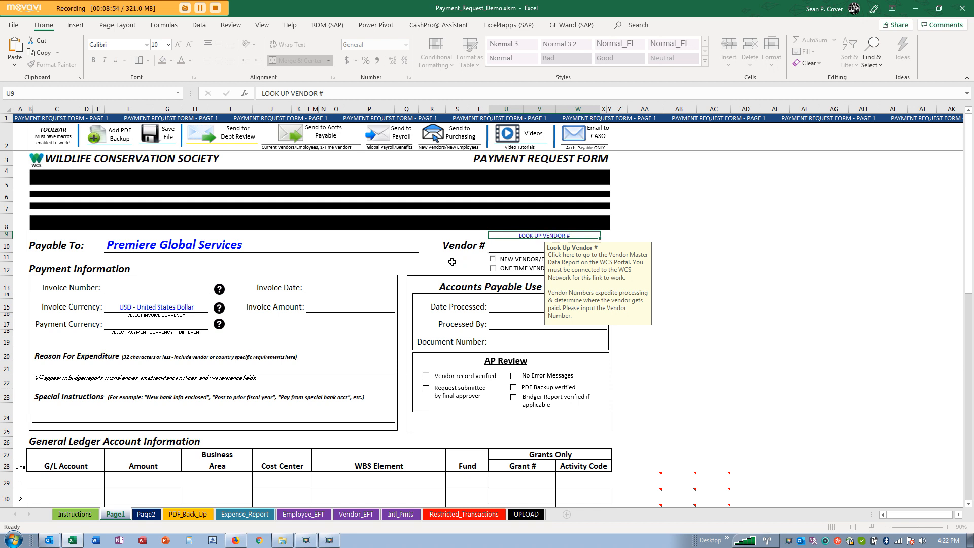
key(Tab)
click(514, 242)
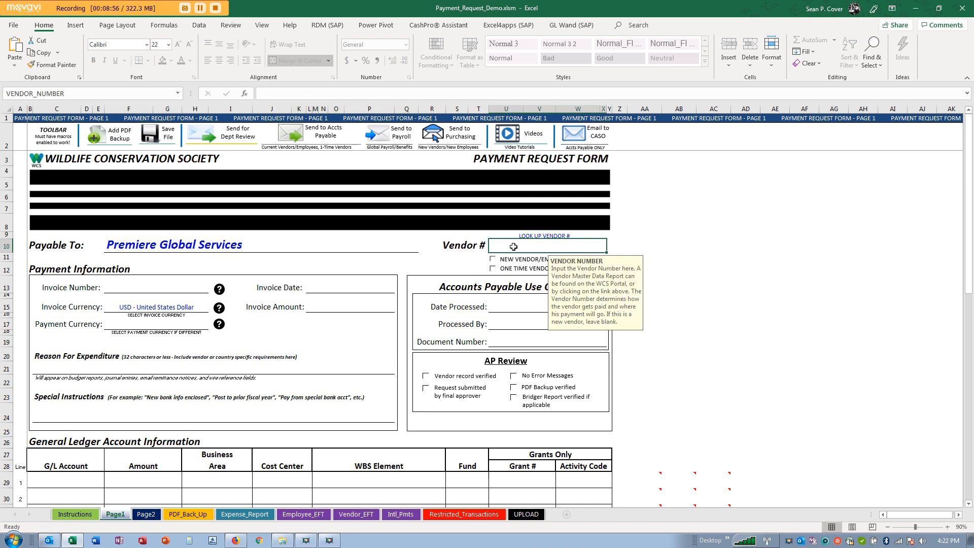
text(700455)
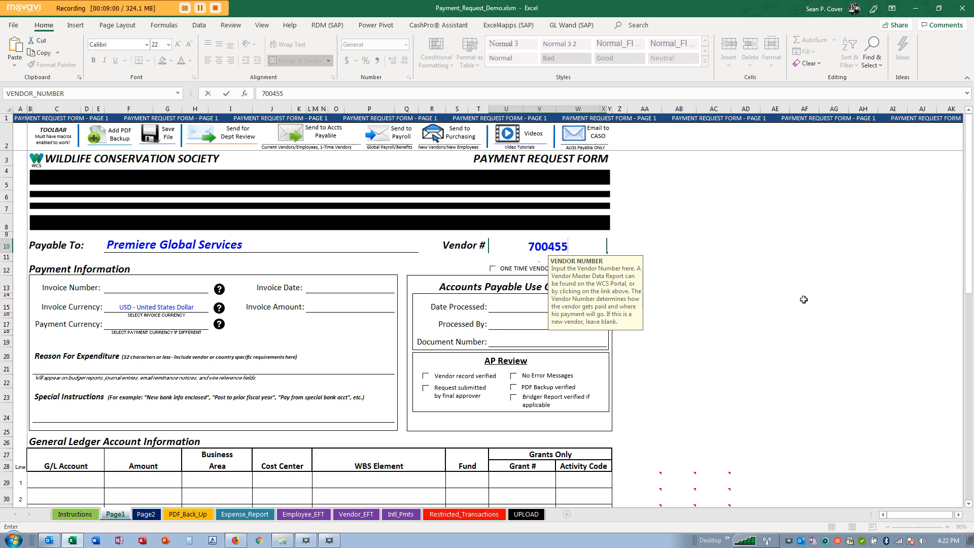
key(Tab)
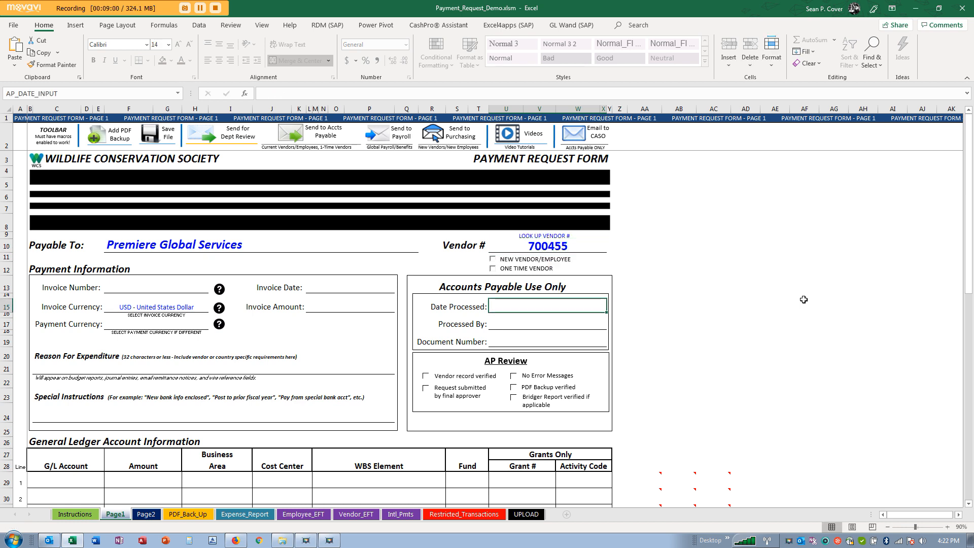
click(243, 543)
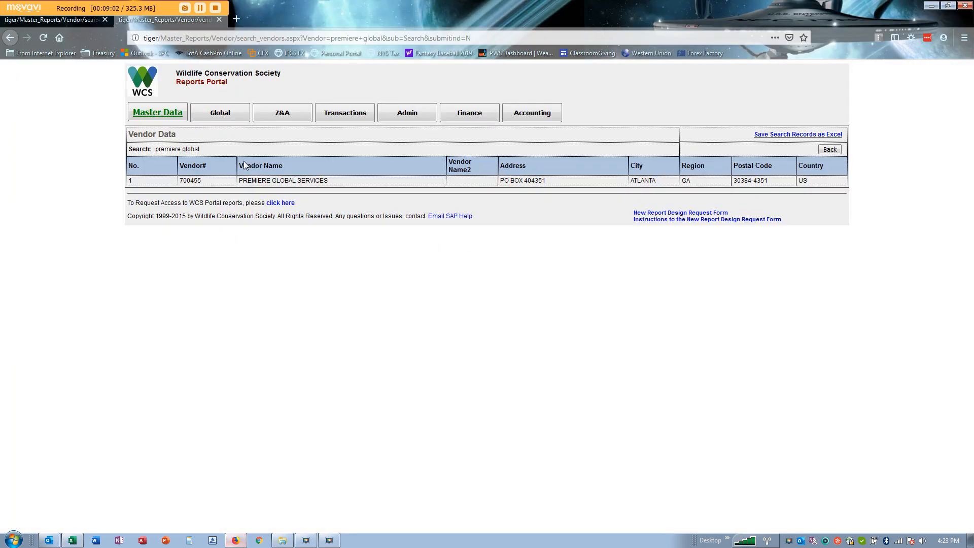
- Search the vendor data for 'nature conservancy', returning 21 matching vendors
click(830, 150)
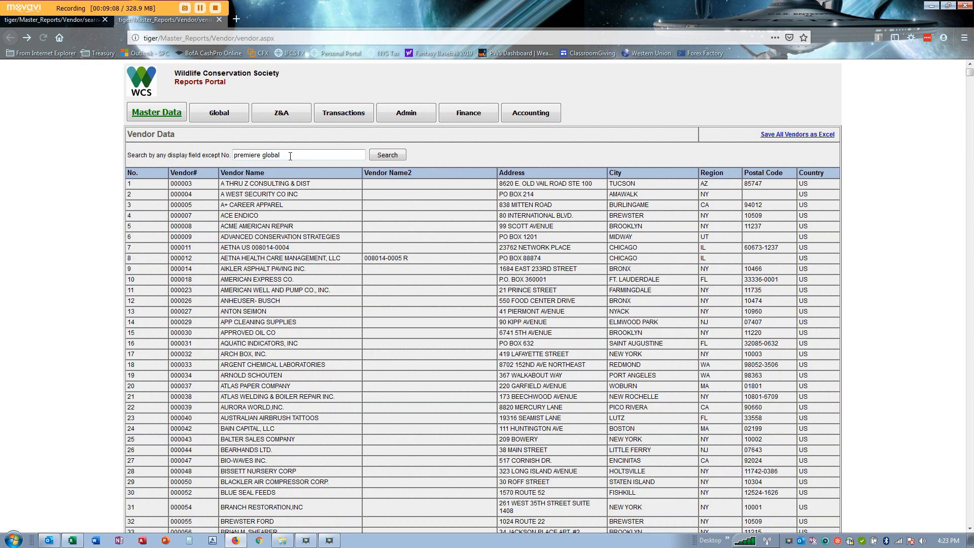
triple_click(287, 152)
text(na)
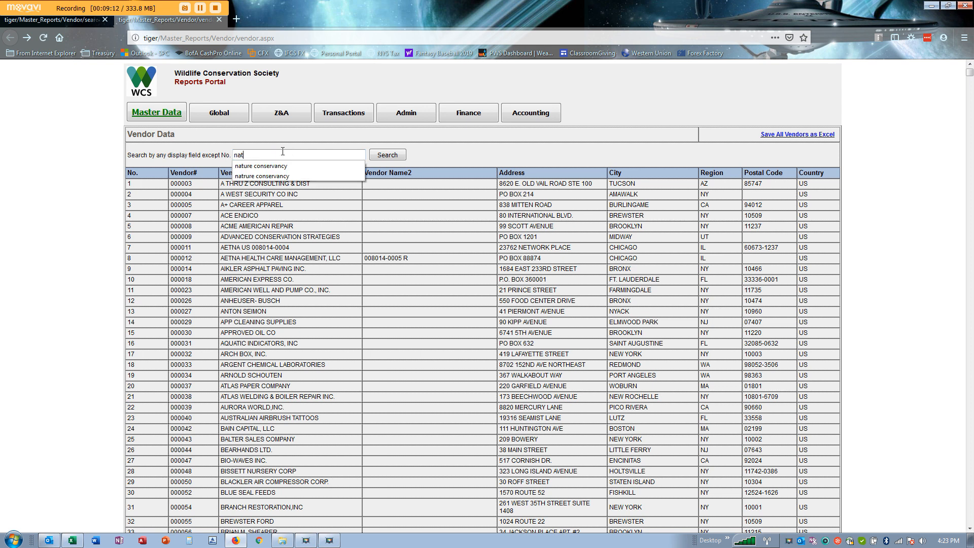
text(t)
click(292, 166)
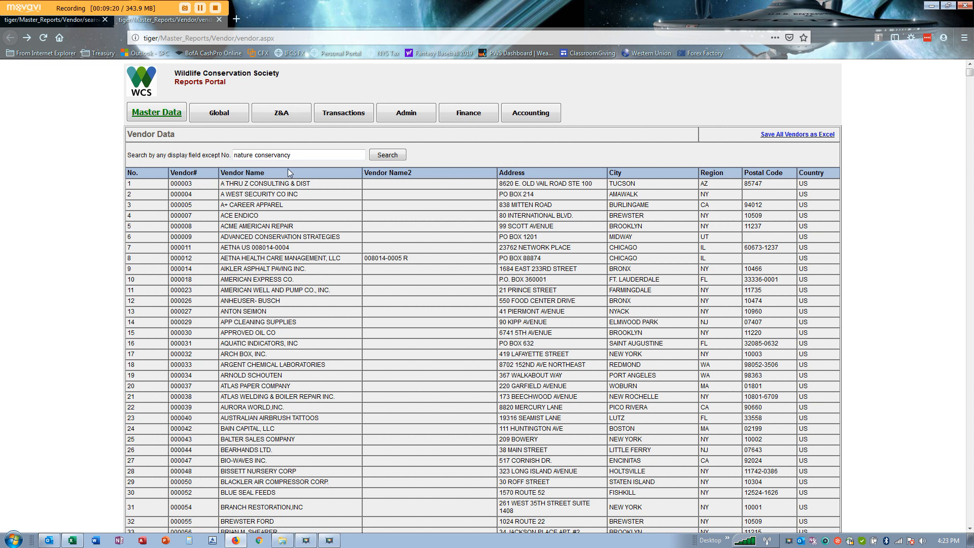
click(392, 161)
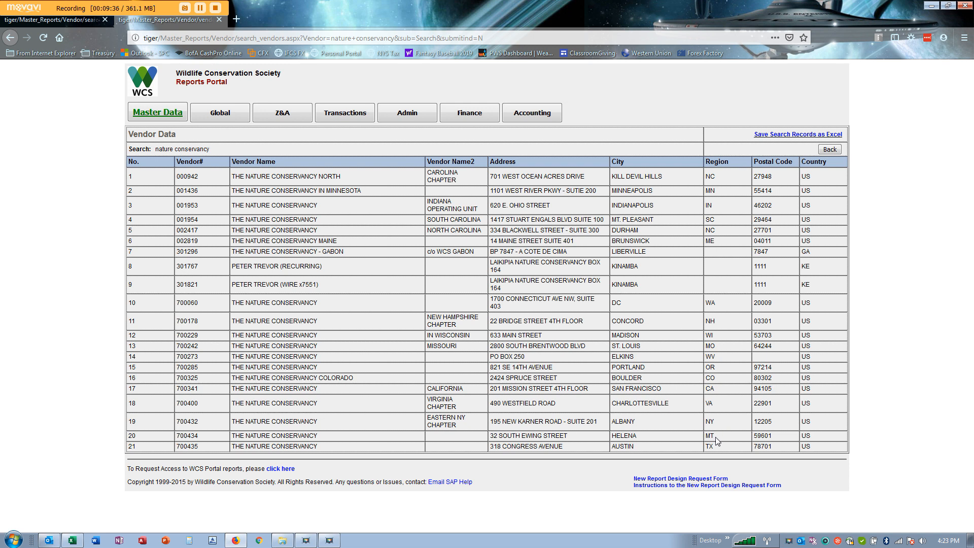
- Highlight the MT and NH regions and vendor 700178, then return to the full vendor list
drag(718, 438, 706, 439)
click(199, 438)
drag(724, 327, 706, 324)
drag(202, 323, 180, 324)
click(831, 150)
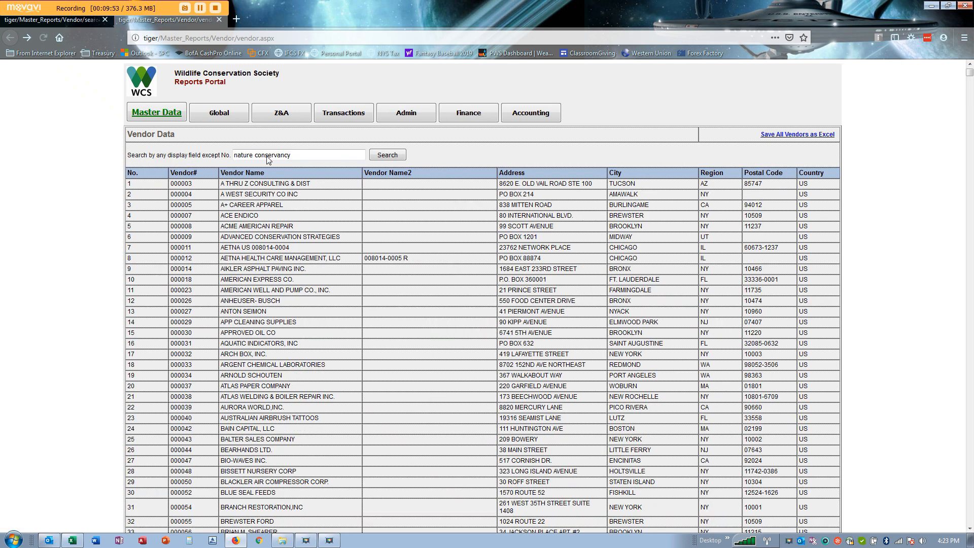
click(300, 154)
- Search the WCS Reports Portal vendors for 'zoological society of london'
triple_click(299, 155)
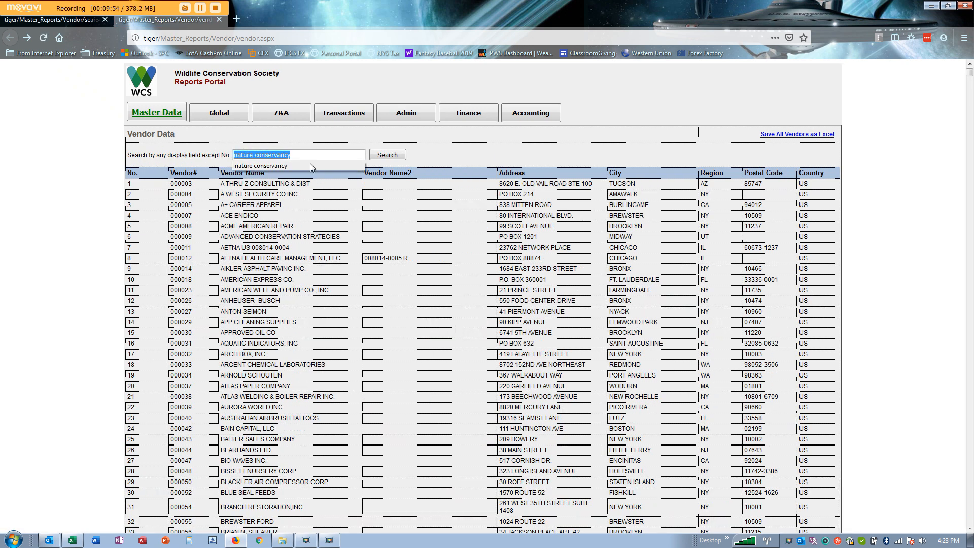
text(zo)
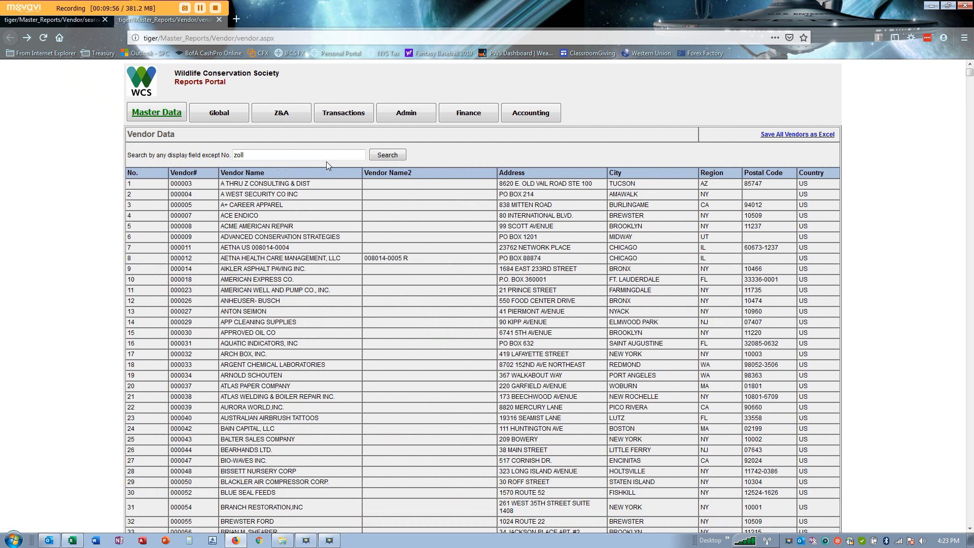
text(o)
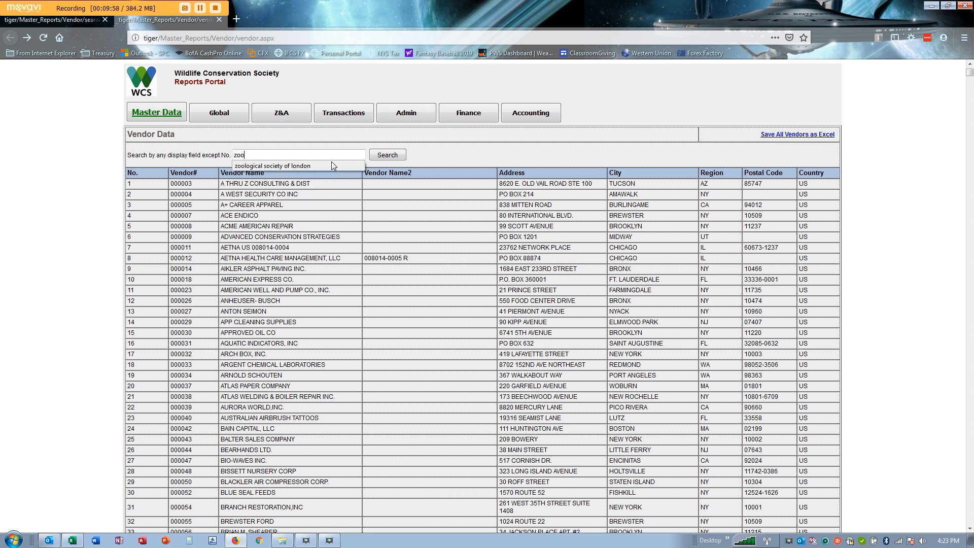
click(331, 166)
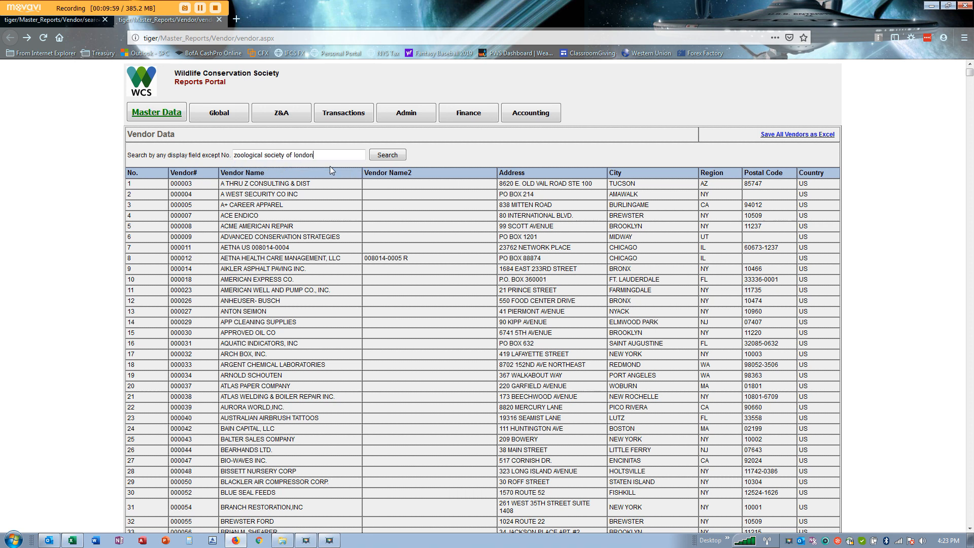
click(389, 156)
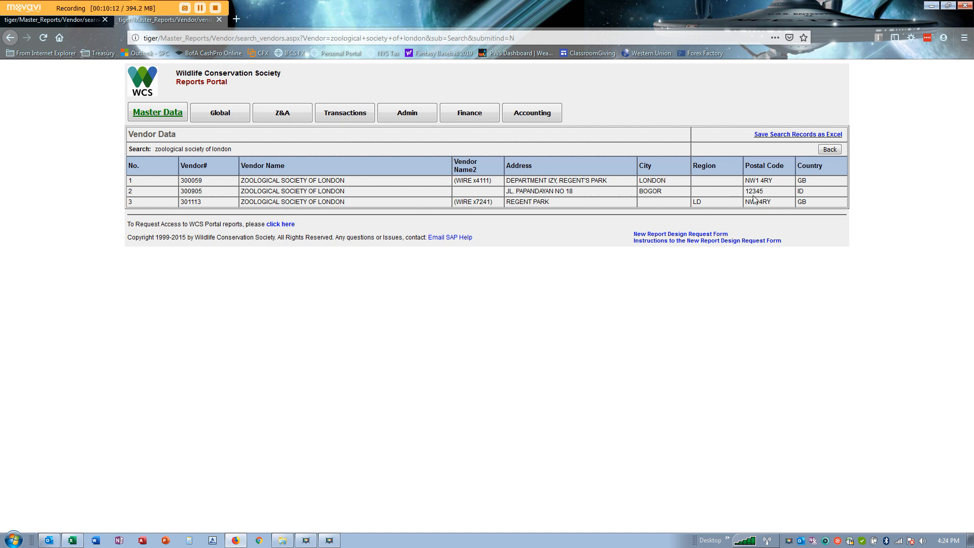
- Review the matching vendors' country code and wire references, then return to the full vendor list
drag(814, 193, 795, 191)
click(580, 202)
drag(495, 183, 452, 185)
click(500, 186)
drag(491, 179, 473, 180)
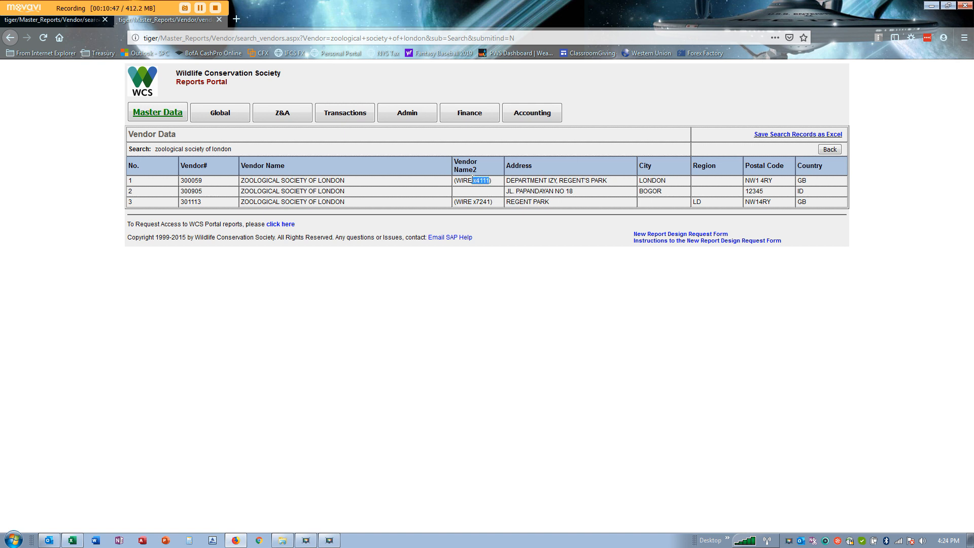
click(199, 179)
click(831, 149)
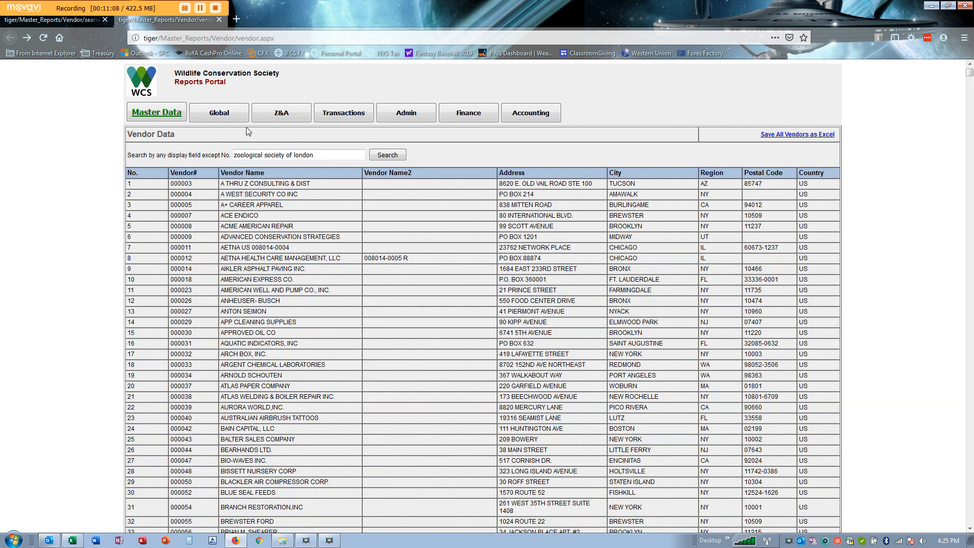
- Back in the Payment Request Form, enter 124124 as the Invoice Number
click(72, 541)
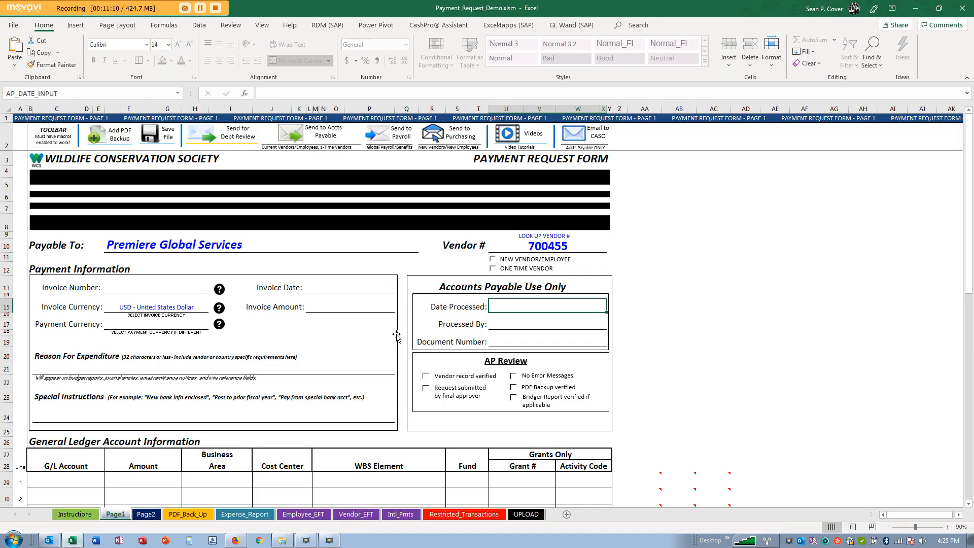
click(503, 310)
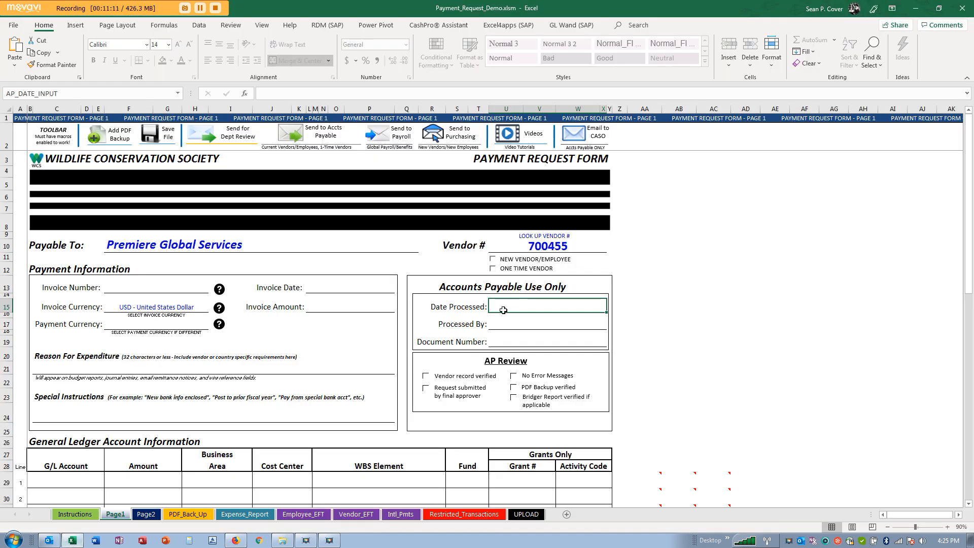
click(178, 287)
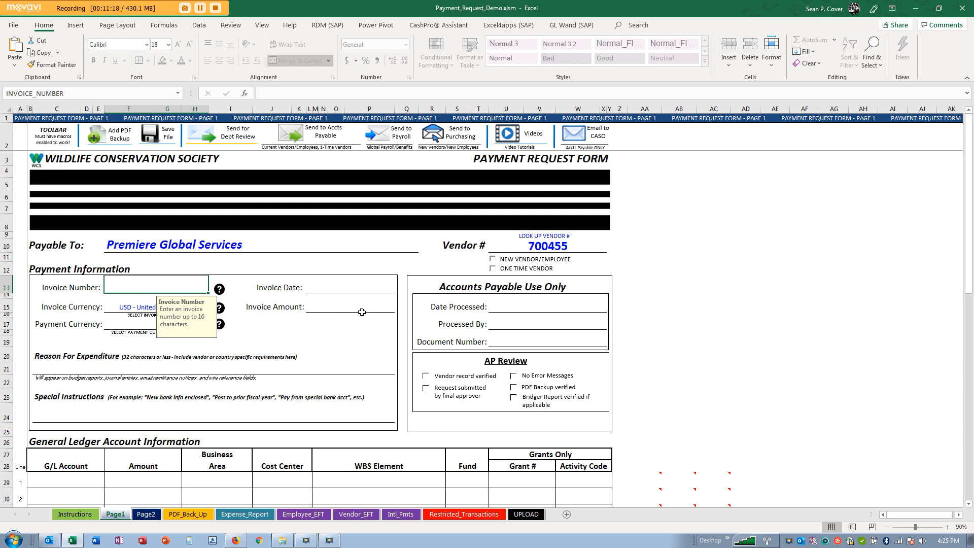
text(124124)
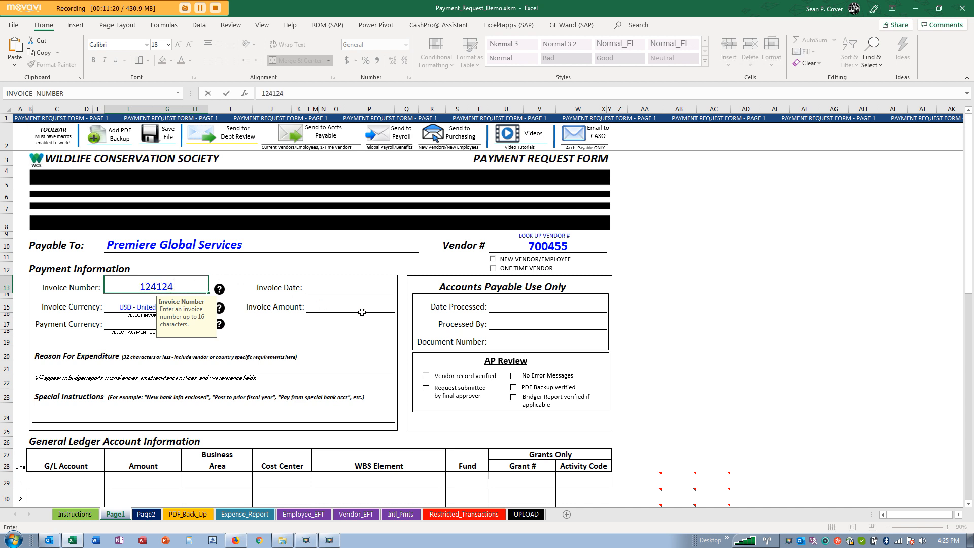
key(Return)
scroll(246, 304, down, 1)
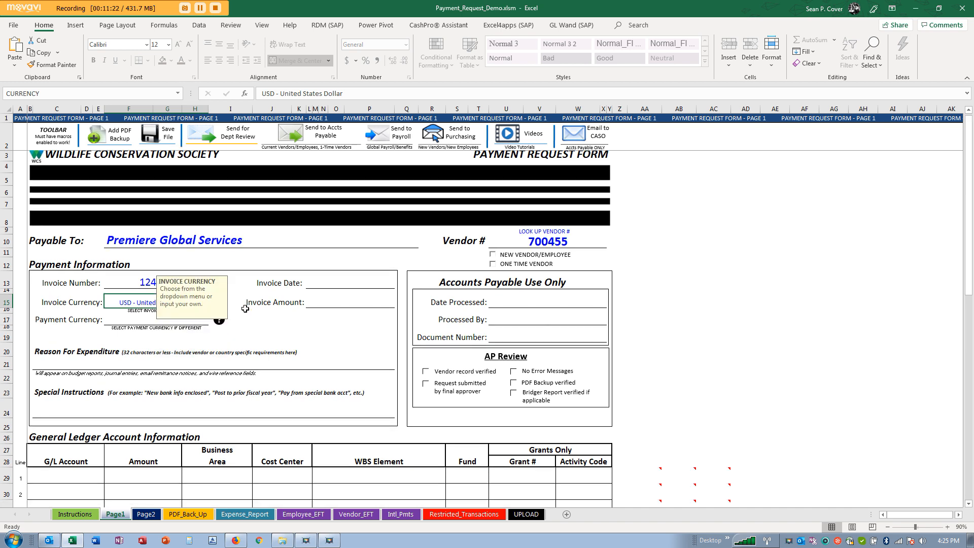
- Replace the Invoice Number with trial entries 'NYC Taxi' and then 'DeptSupplies'
click(184, 244)
key(Delete)
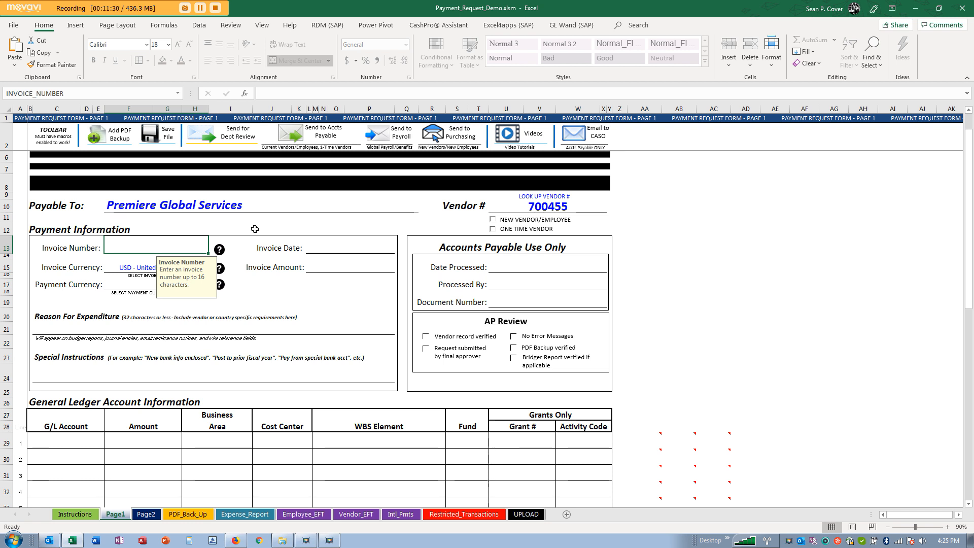
text(NYC Taxi)
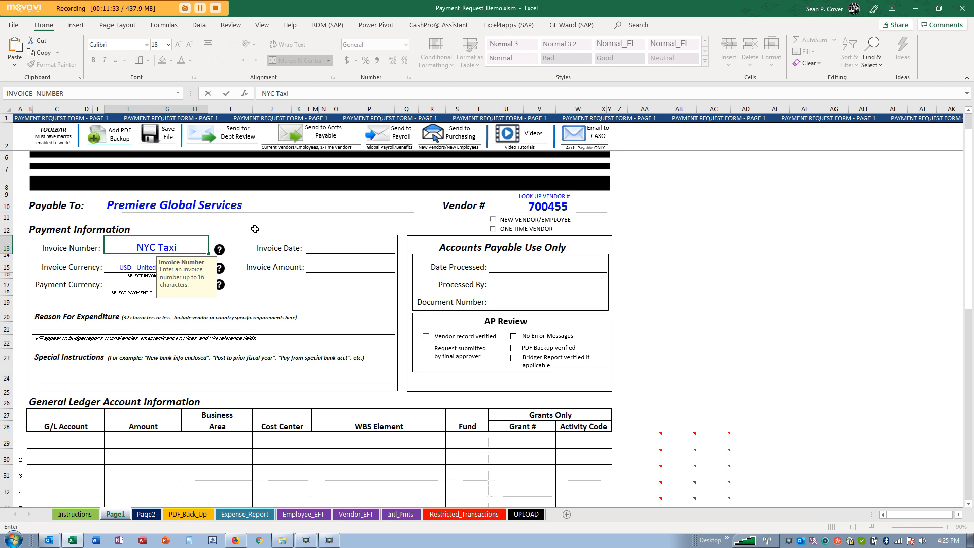
key(Return)
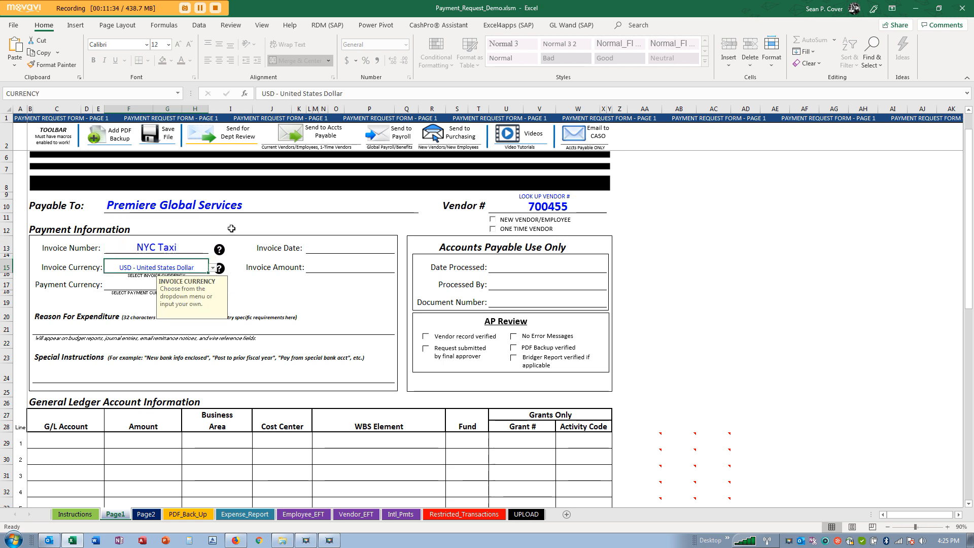
click(168, 248)
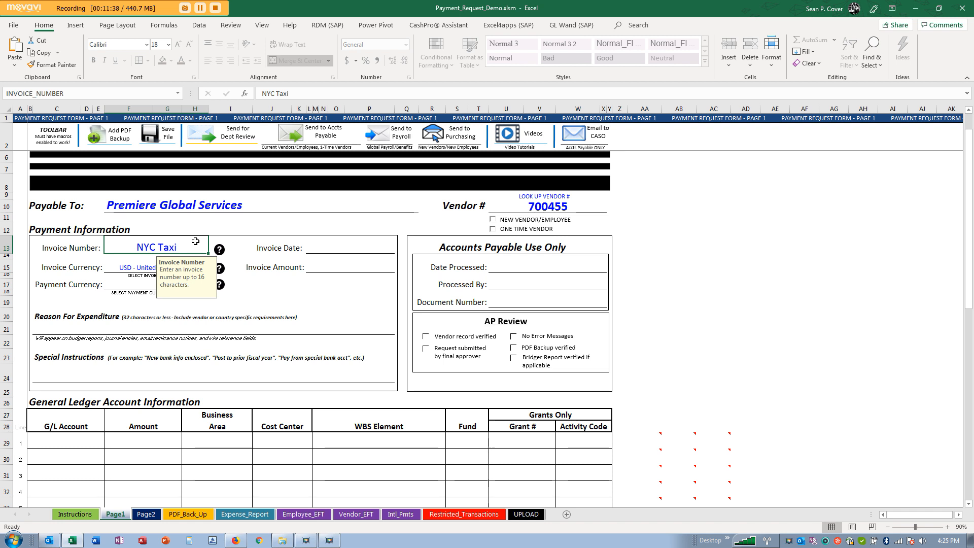
text(DeptS)
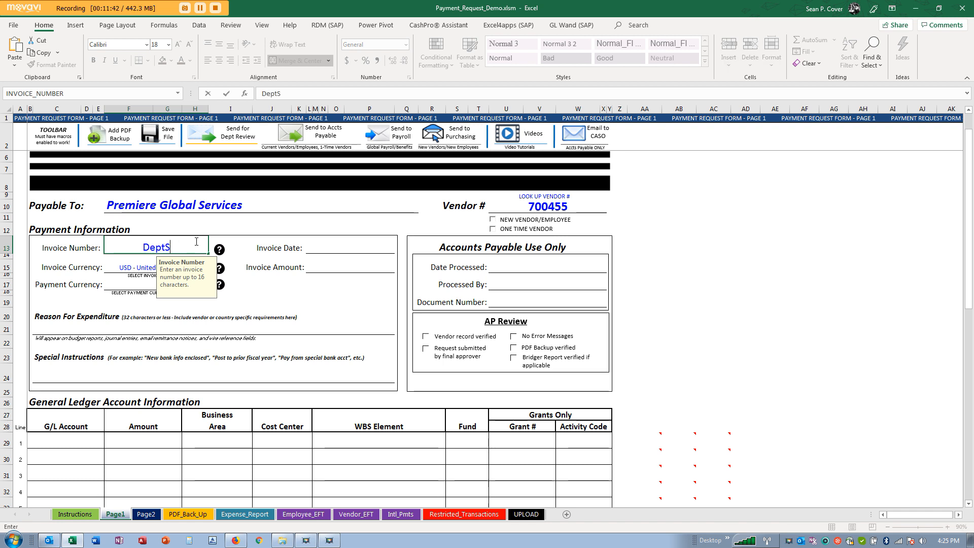
text(upplies)
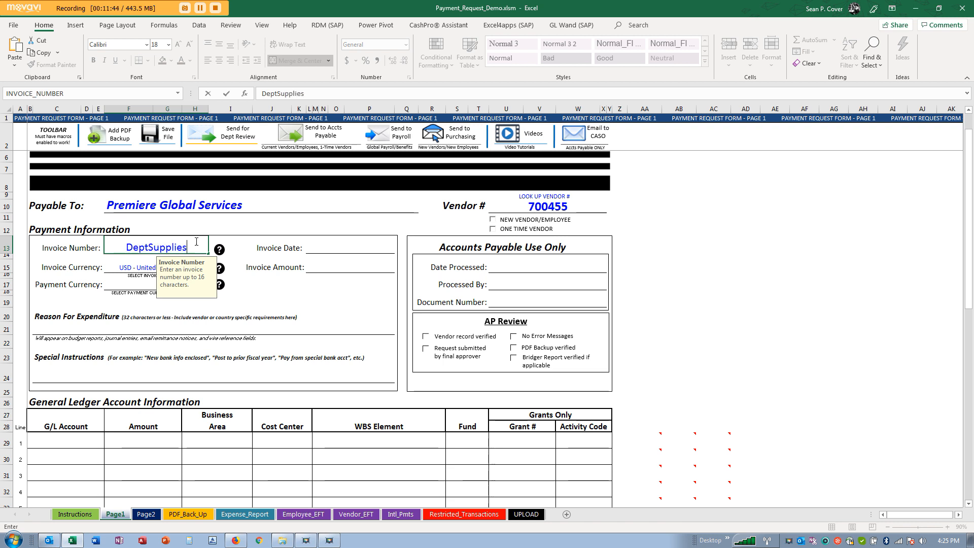
key(Return)
- Try 'Sept Reimb' as the Invoice Number, then restore it to 124124
click(195, 242)
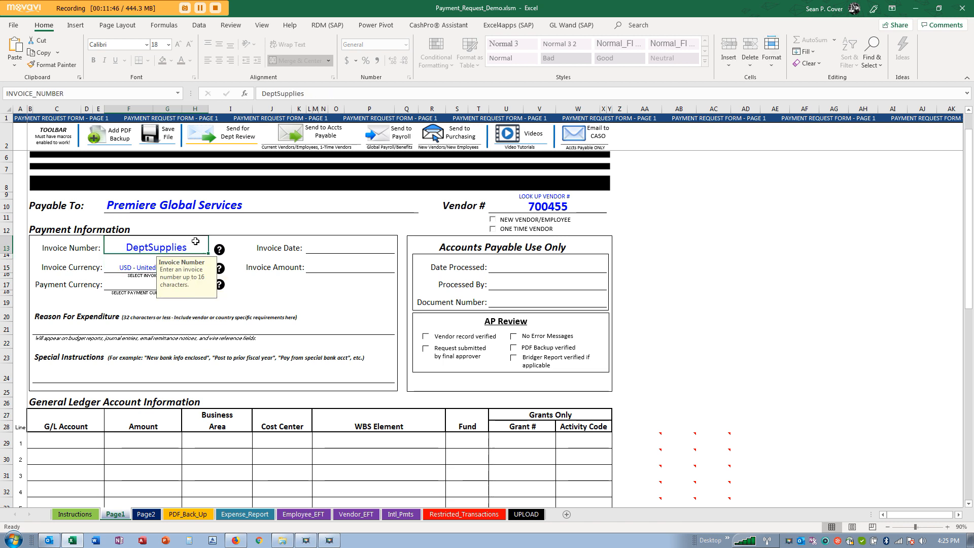
text(Sept Reimb)
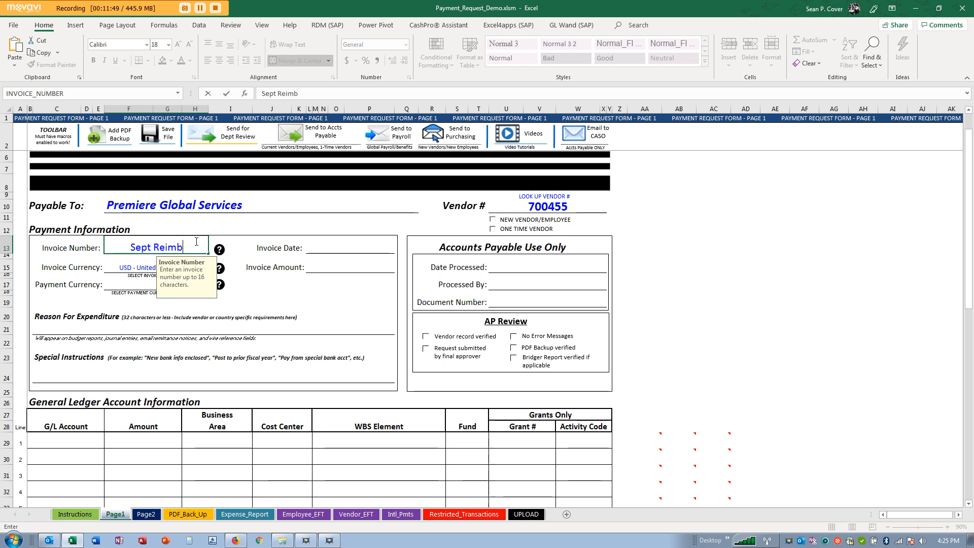
key(Return)
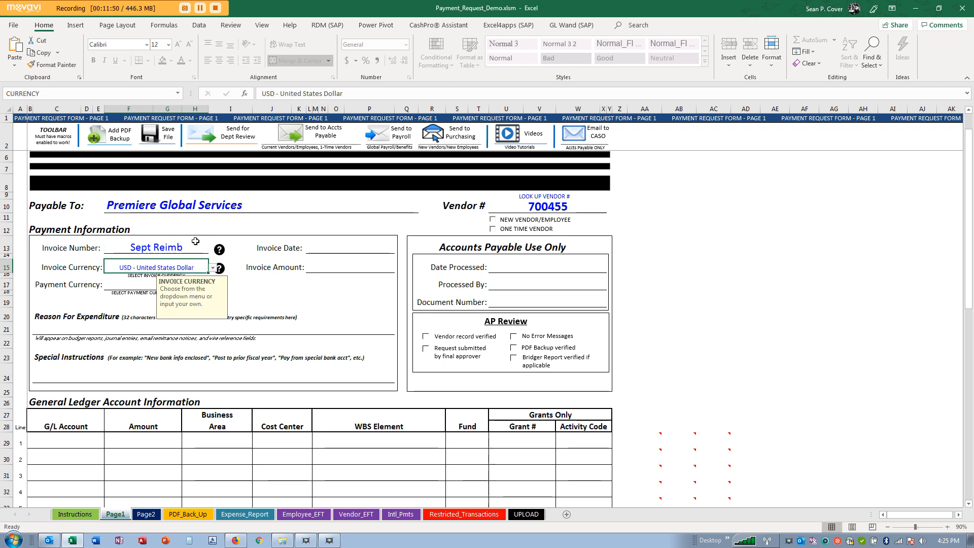
click(196, 243)
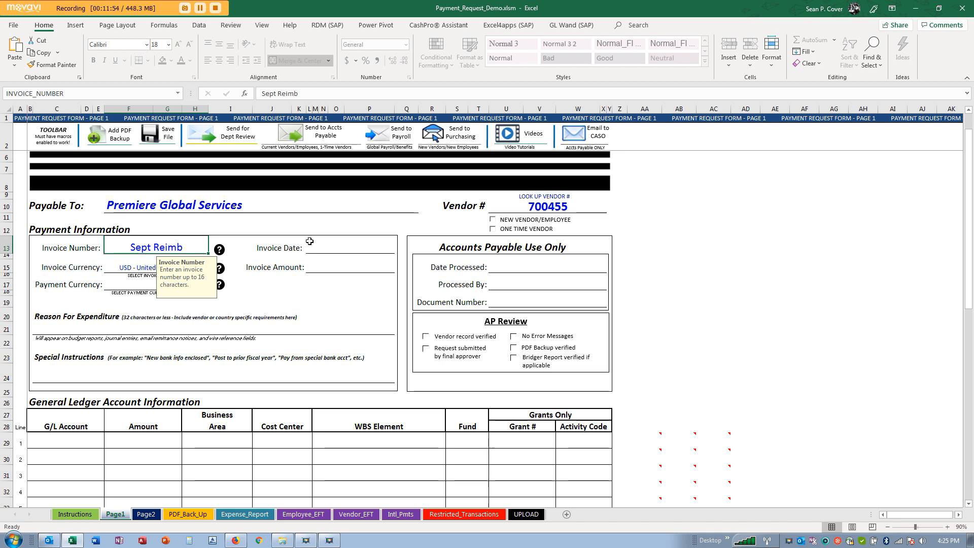
text(124124)
key(Return)
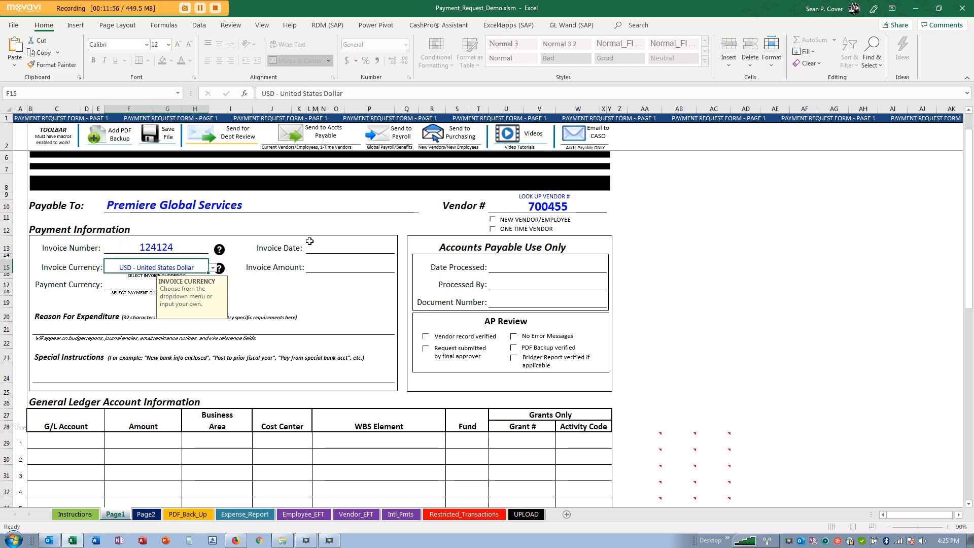
click(334, 248)
- Enter Invoice Date 9/29/2019 and Invoice Amount 140, then show the Invoice Number guidance note
click(345, 248)
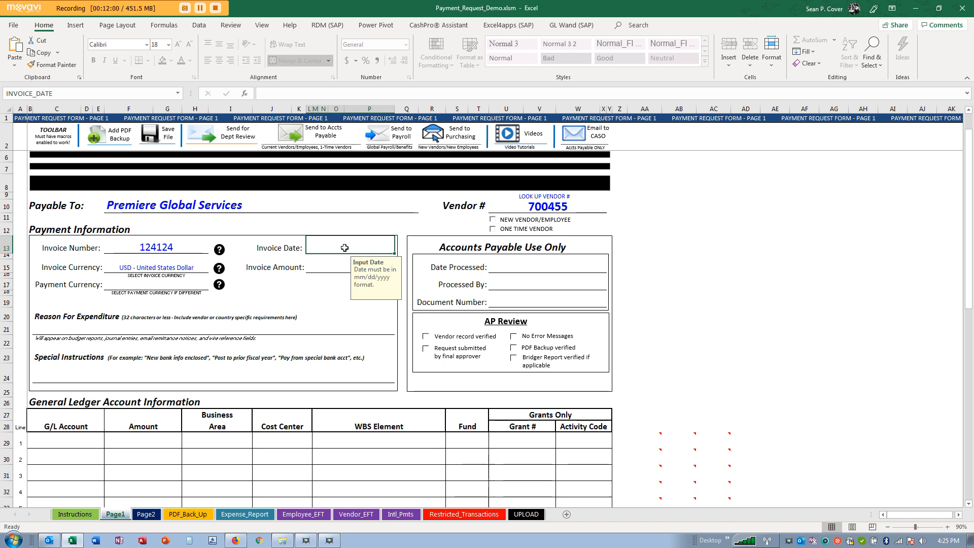
text(9)
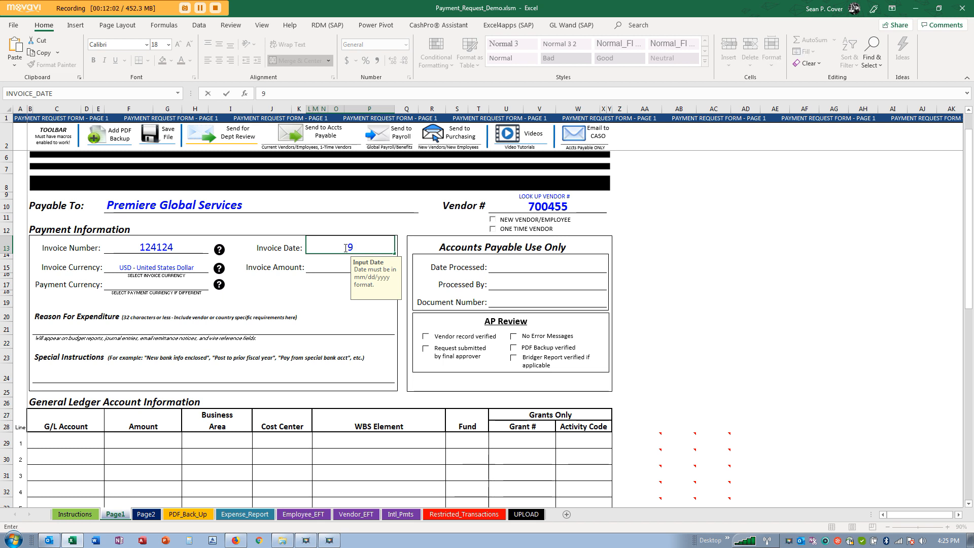
text(/29/2019)
key(Return)
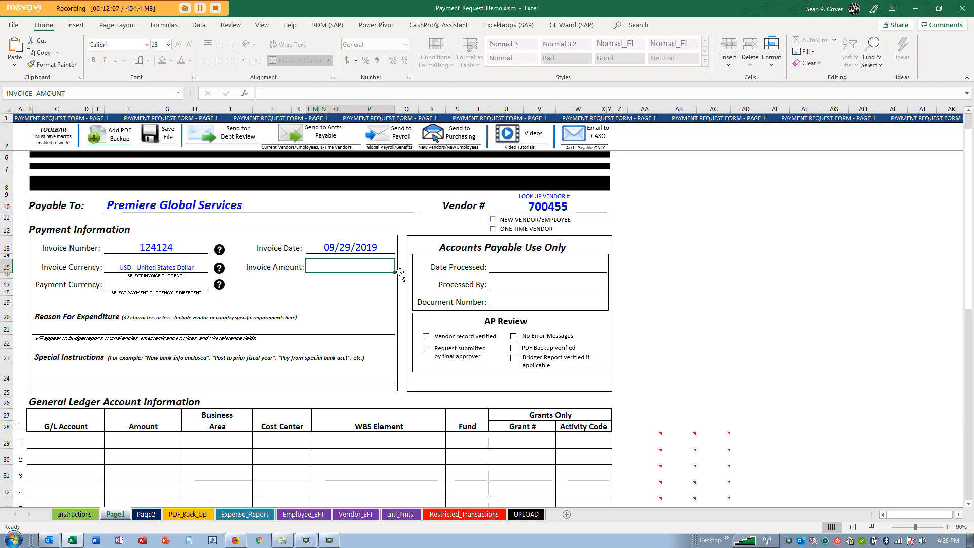
text(140)
key(Return)
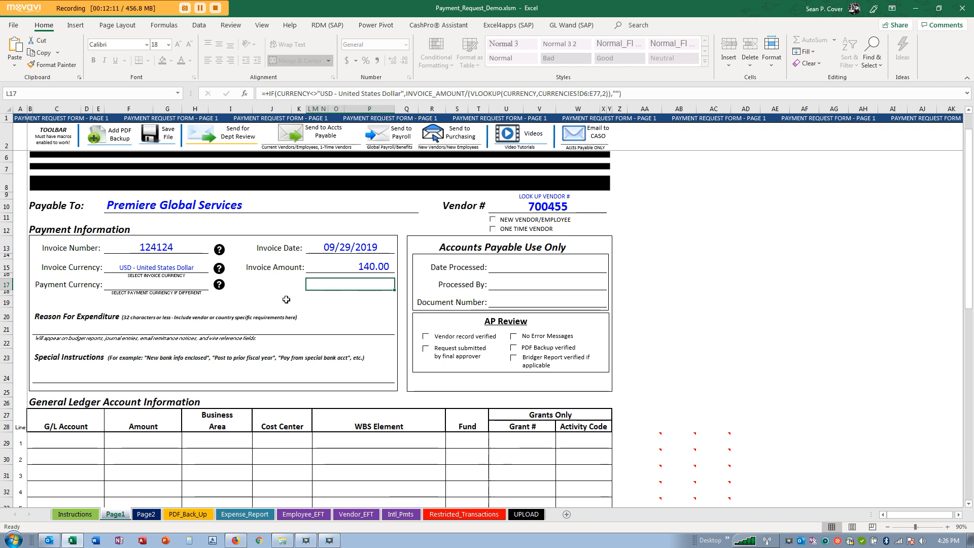
click(220, 250)
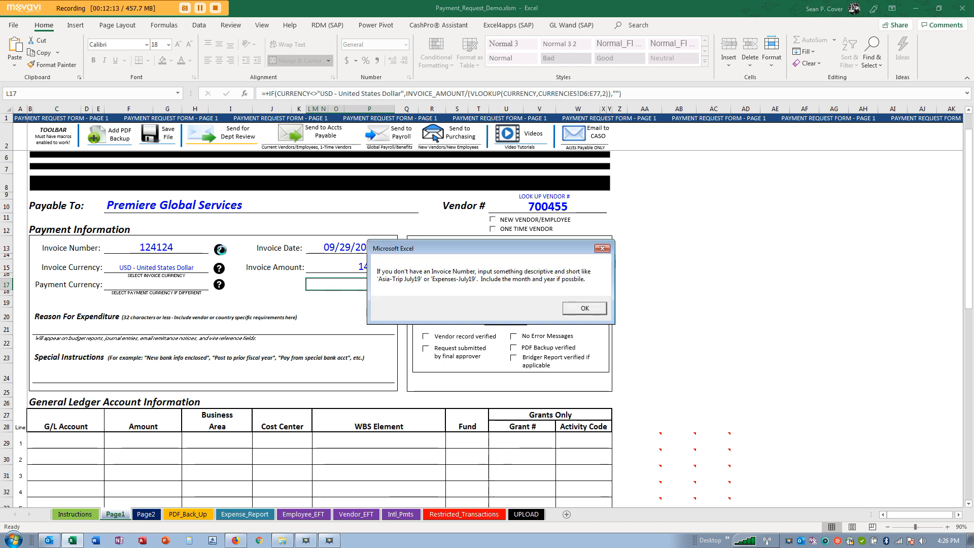
click(585, 311)
click(585, 310)
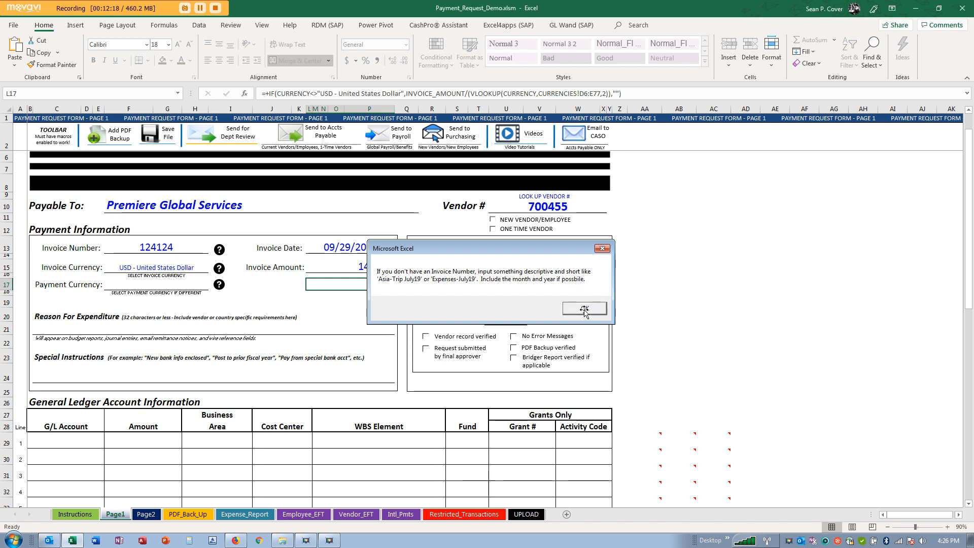
click(220, 271)
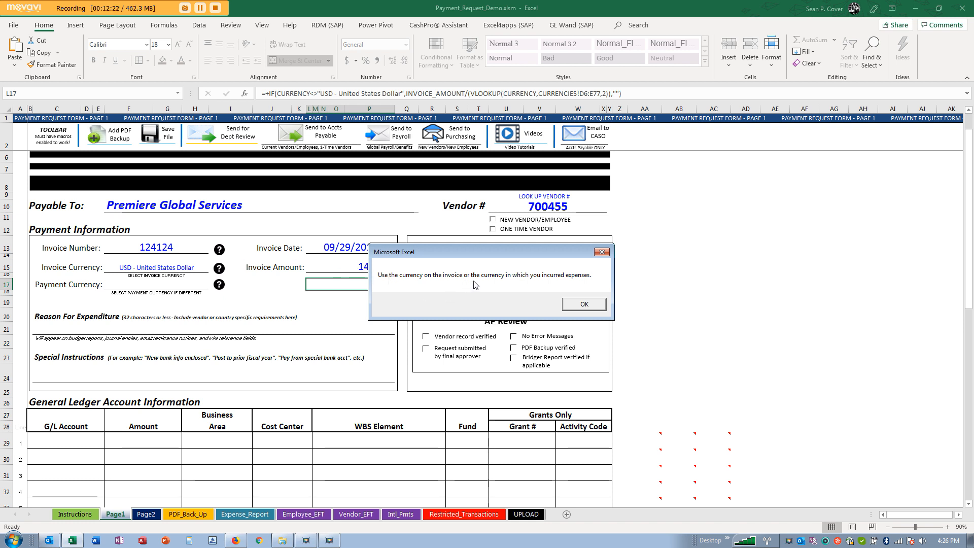
click(592, 306)
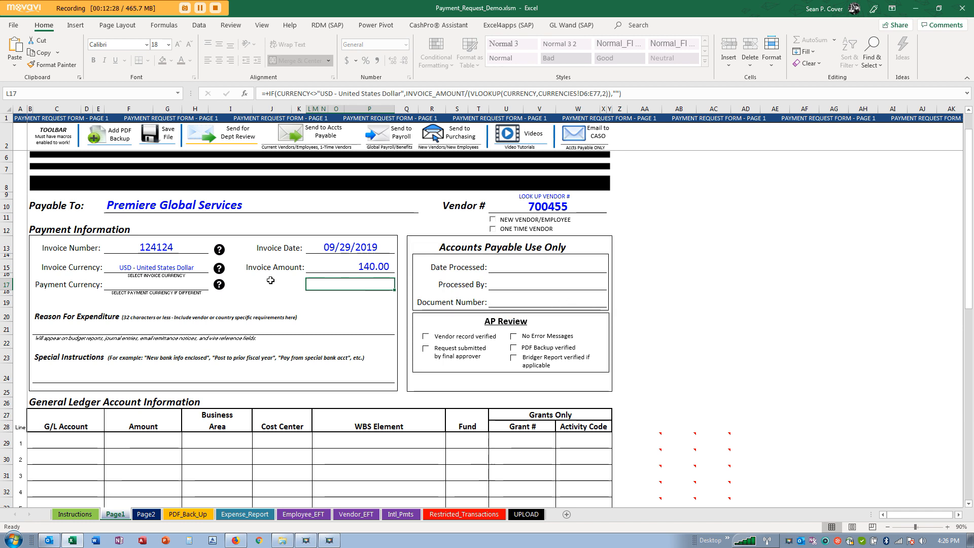
click(211, 205)
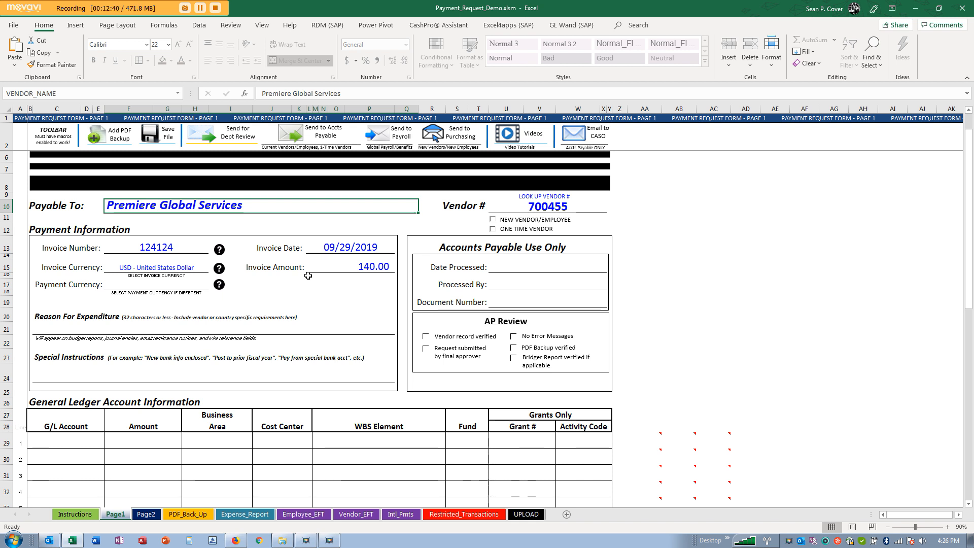
click(359, 266)
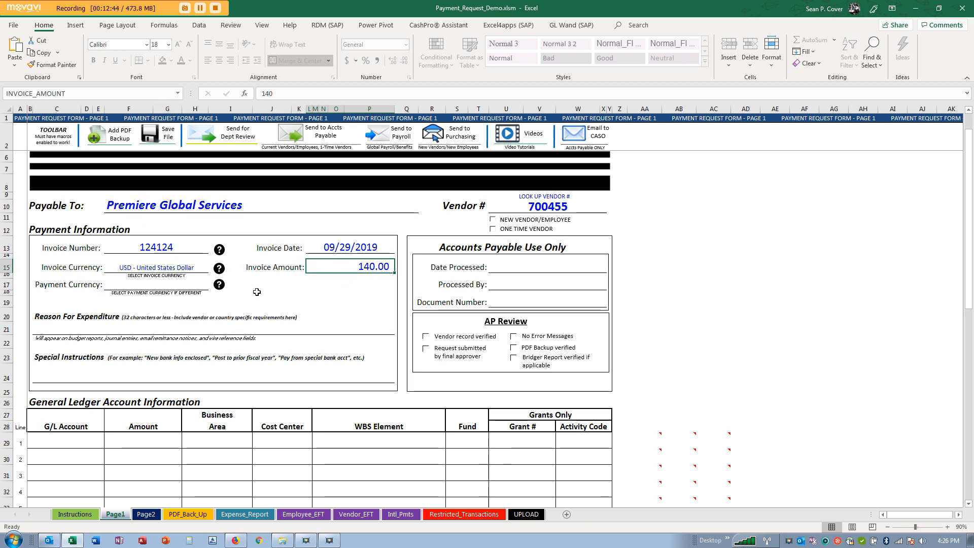
click(201, 287)
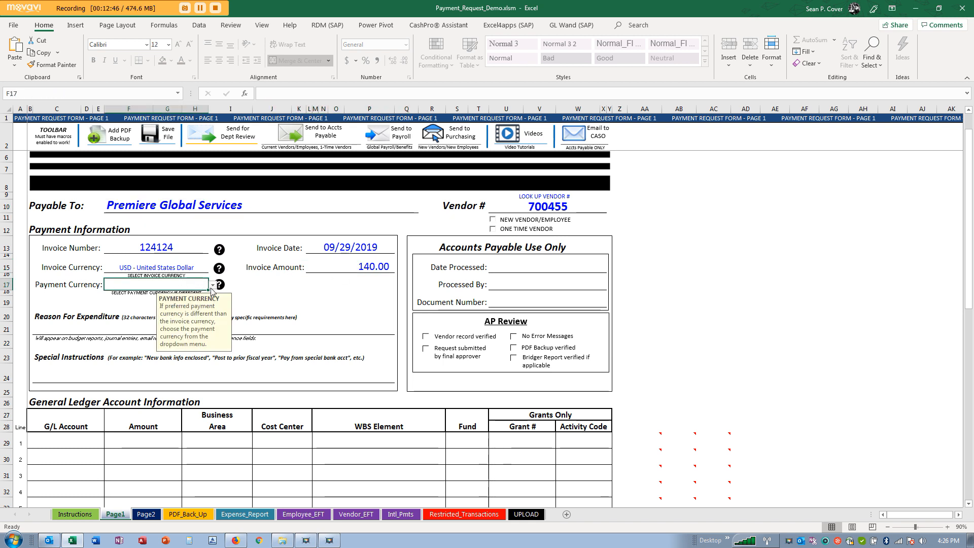
click(213, 286)
key(Escape)
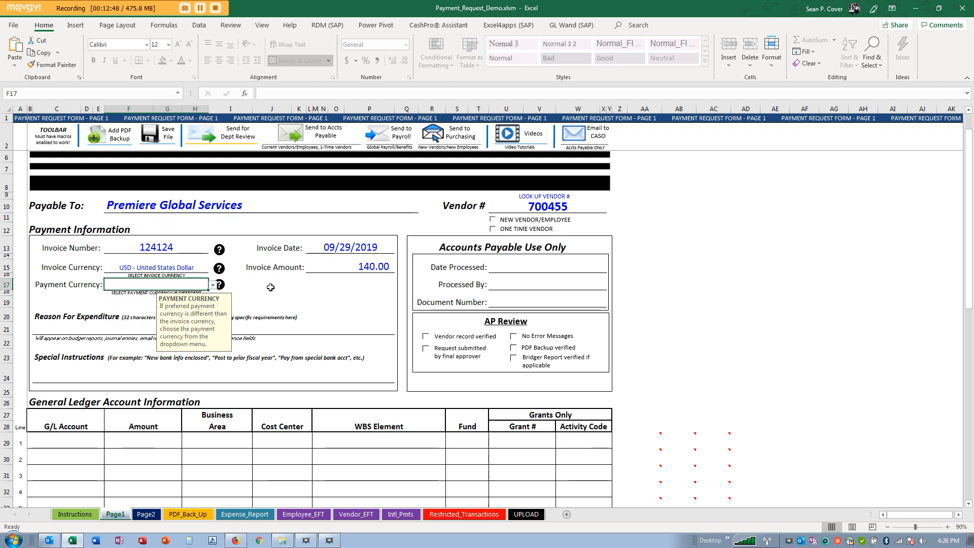
click(180, 268)
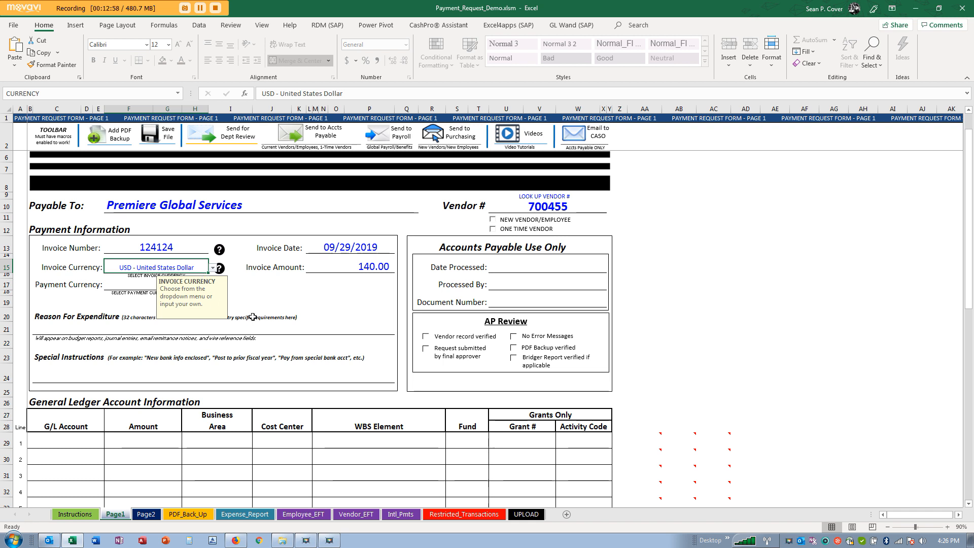
click(346, 268)
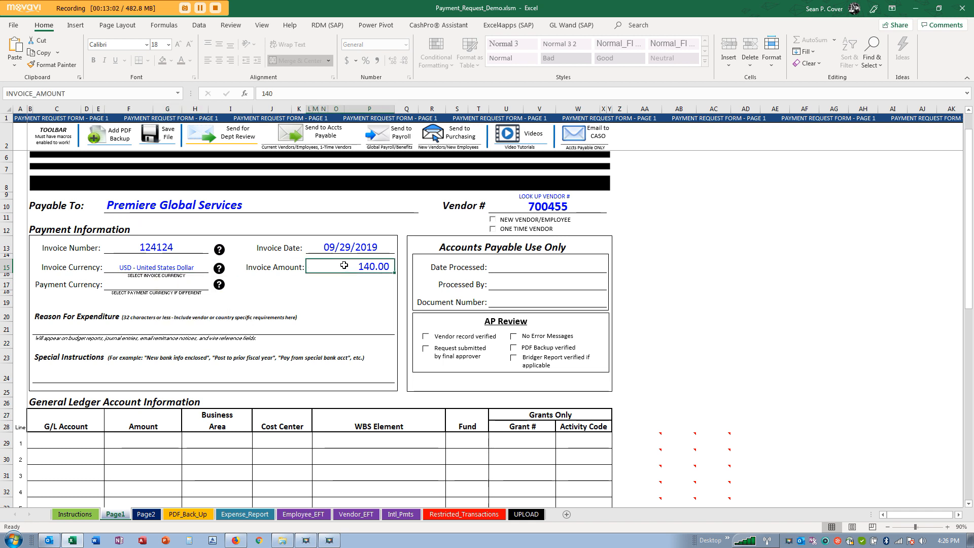
click(180, 261)
click(336, 267)
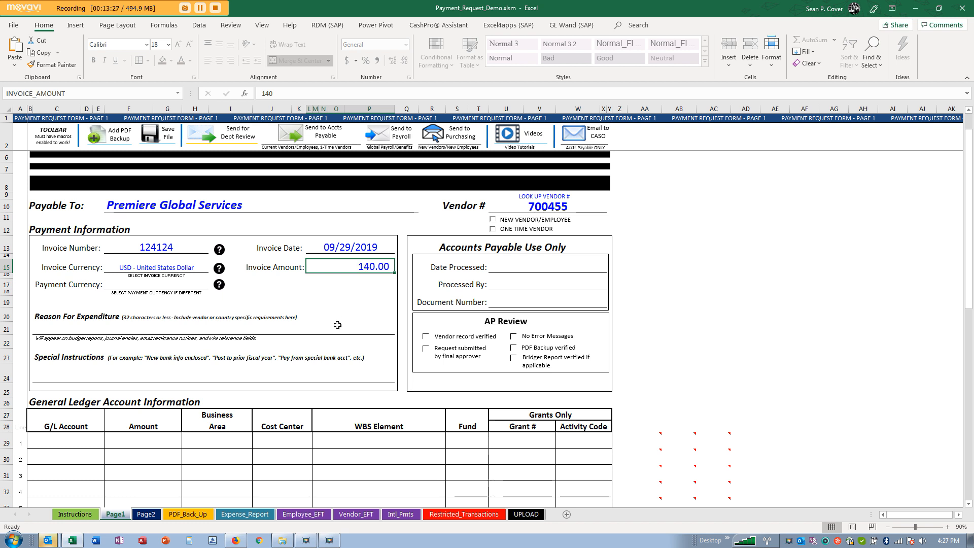
- Enter 'Phone conference', then 'WCS Conference', as the Reason For Expenditure
click(205, 329)
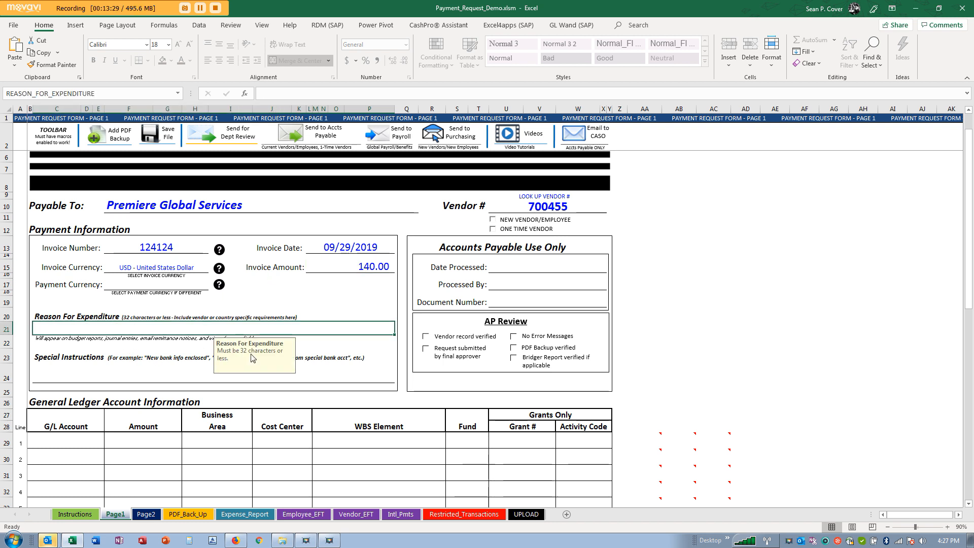
text(Ph)
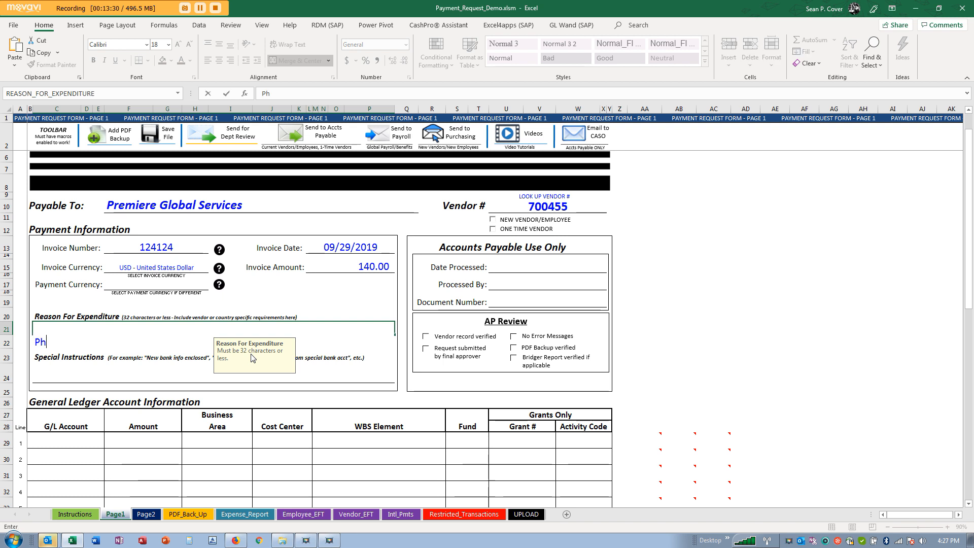
text(one conference)
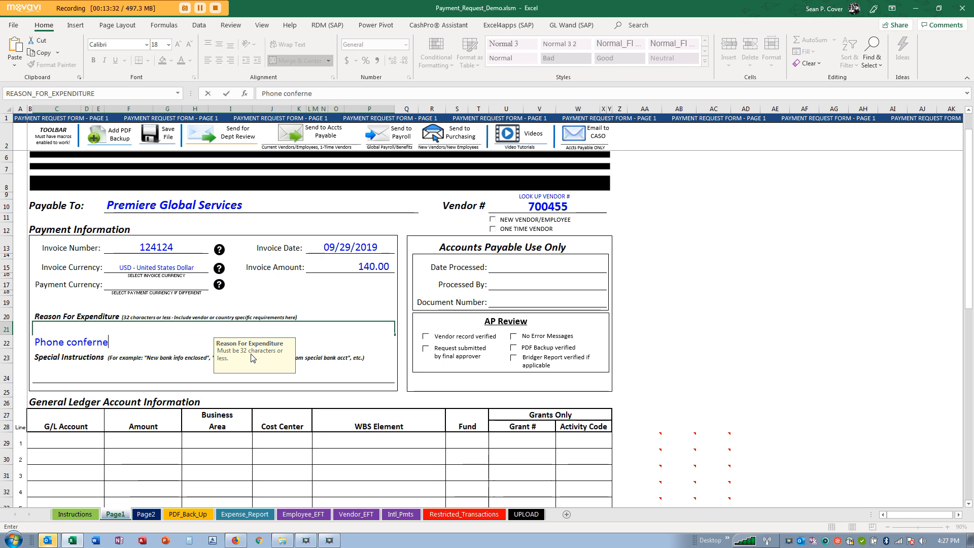
key(Return)
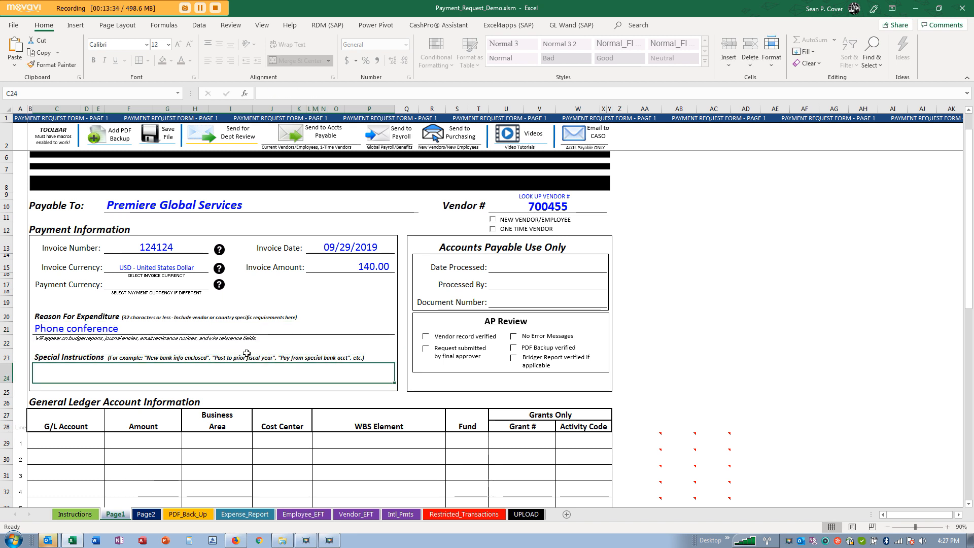
click(118, 332)
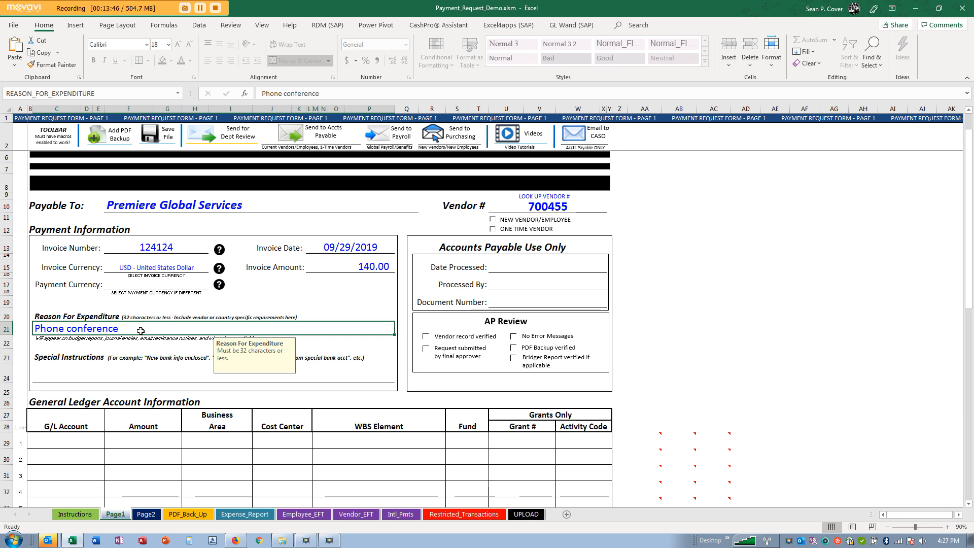
text(WCS)
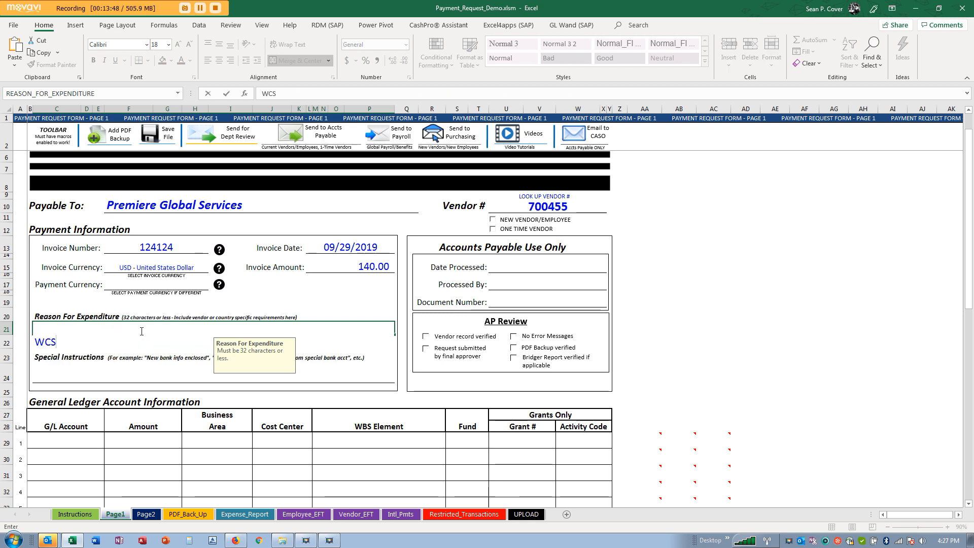
text( Conference)
key(Return)
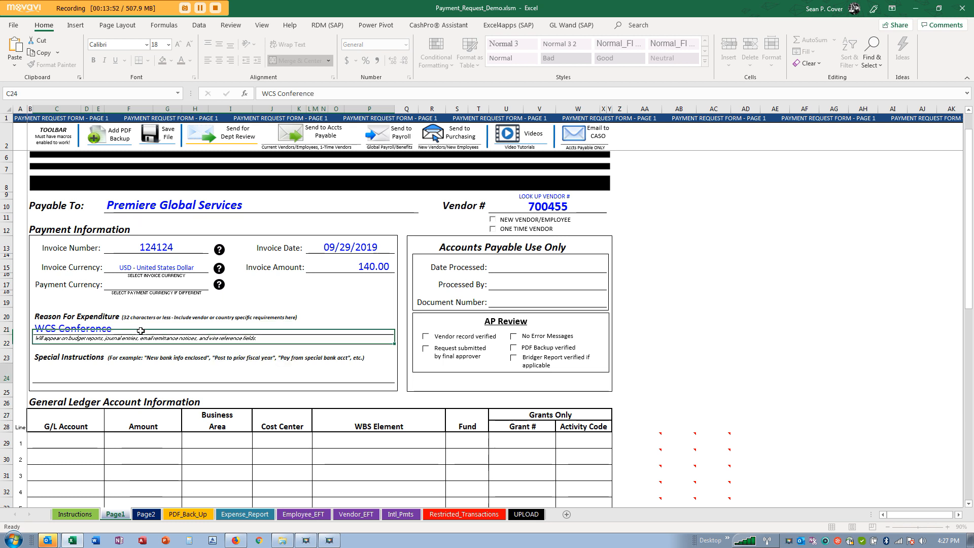
- Try 'Eco Summit' as the reason, then go back to 'Phone conference'
click(131, 329)
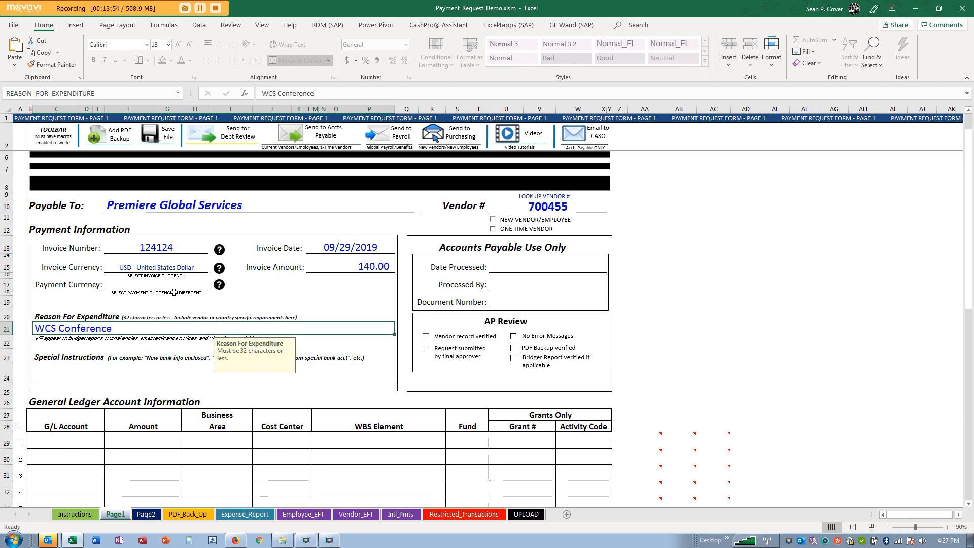
text(Eco Summit)
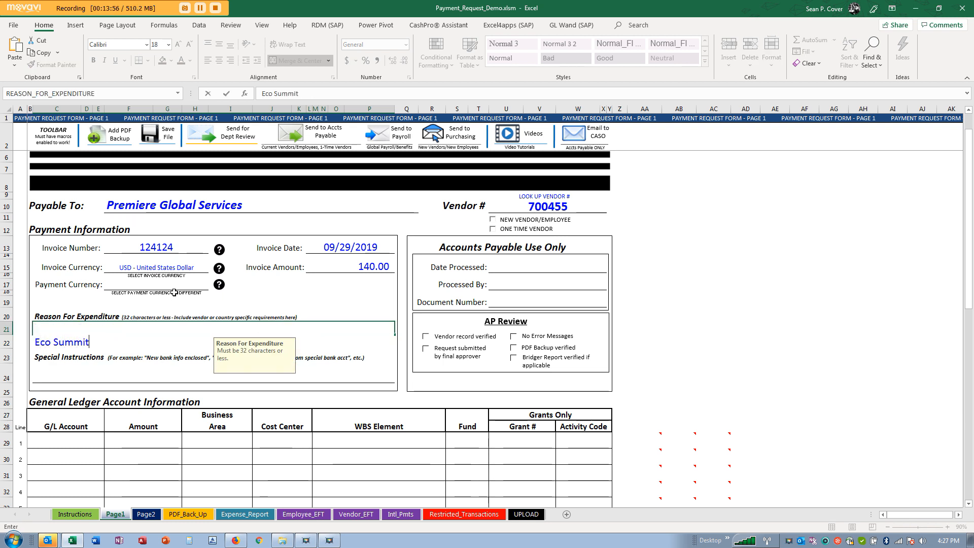
key(Return)
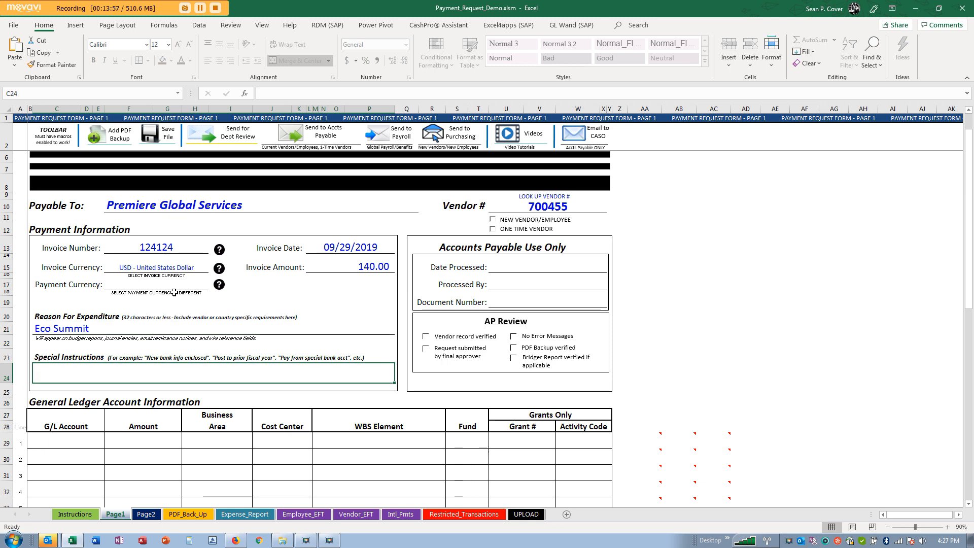
click(96, 328)
text(Phone)
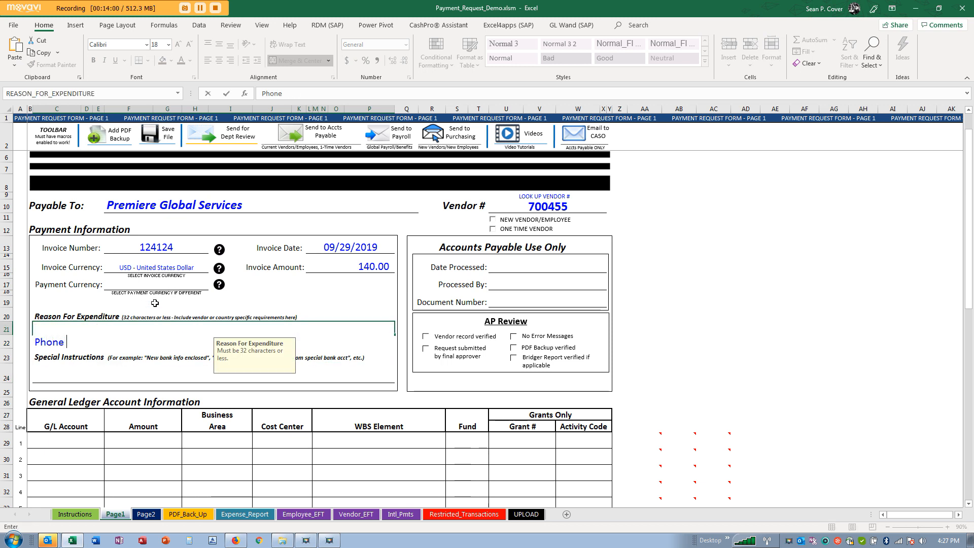
text( conference)
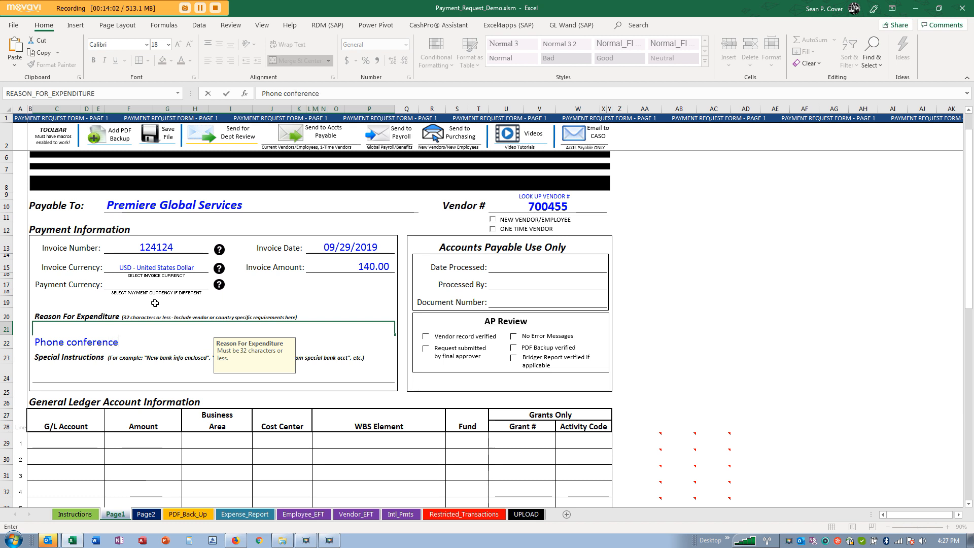
key(Return)
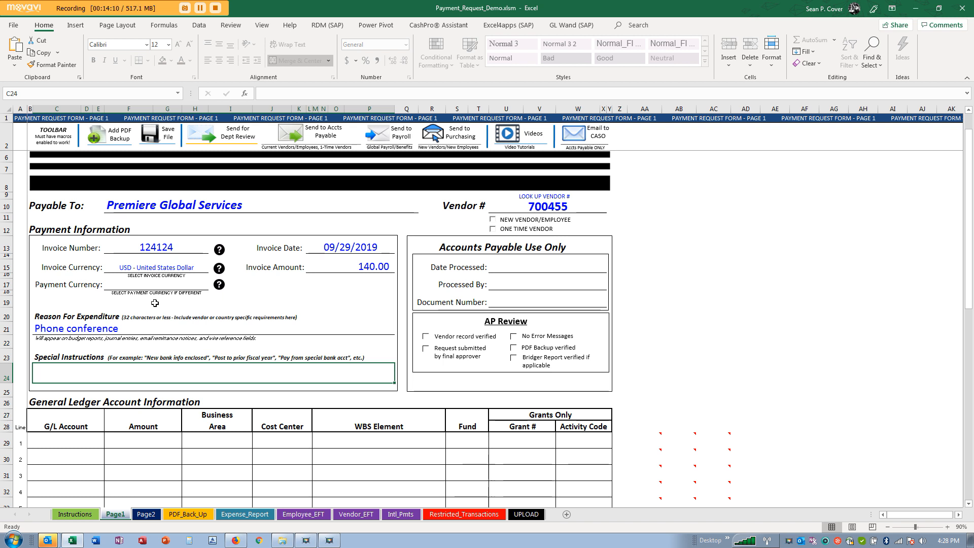
- After checking payee and invoice amount, append '- I/C' so the reason reads 'Phone conference - I/C'
click(253, 205)
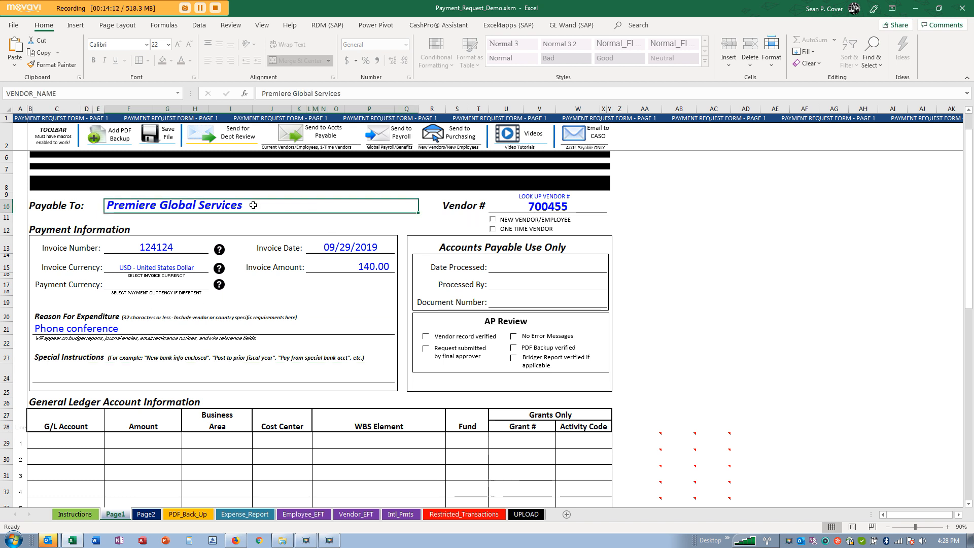
click(366, 267)
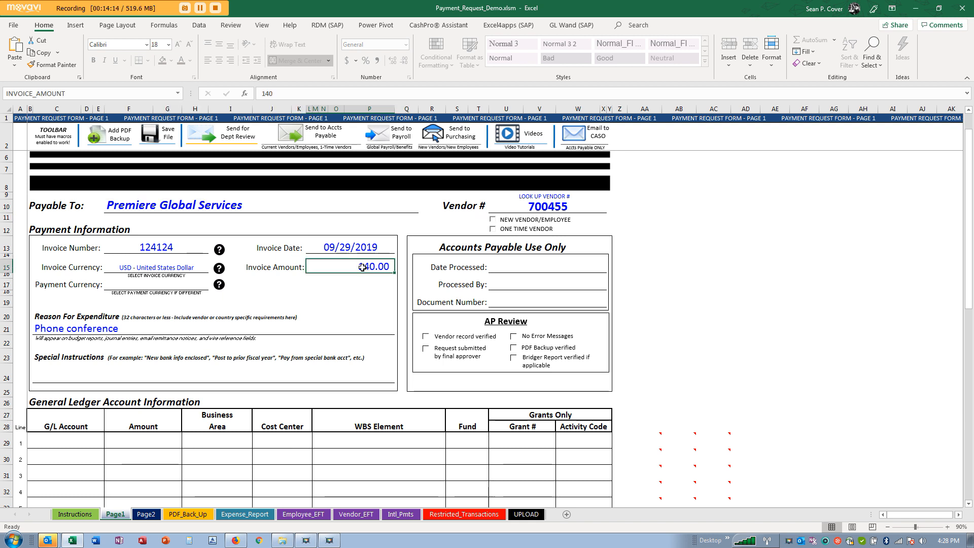
click(96, 328)
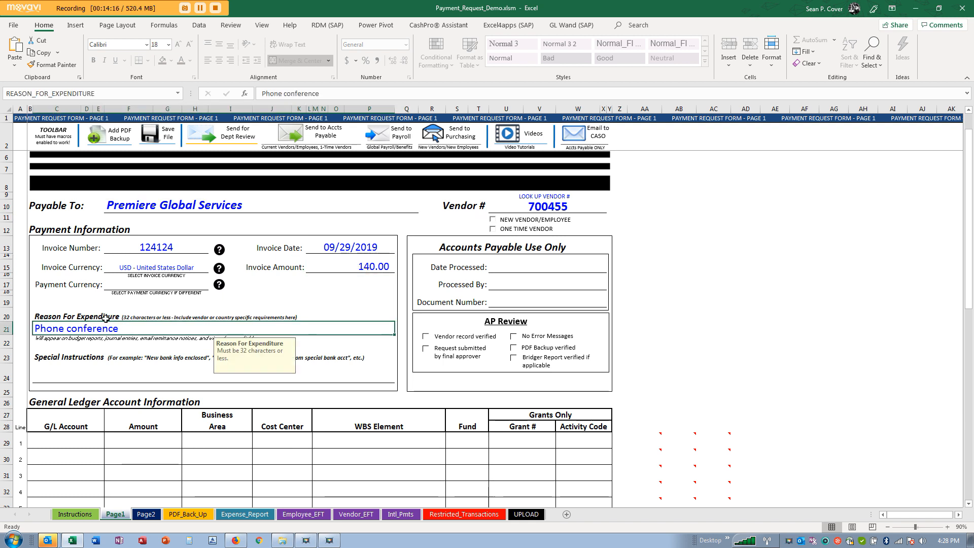
click(198, 213)
click(386, 266)
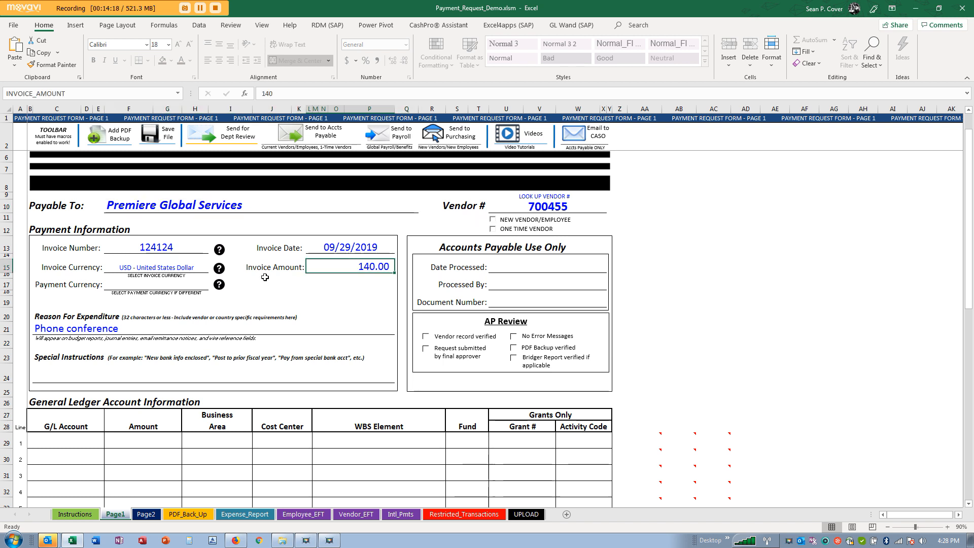
click(82, 330)
click(405, 93)
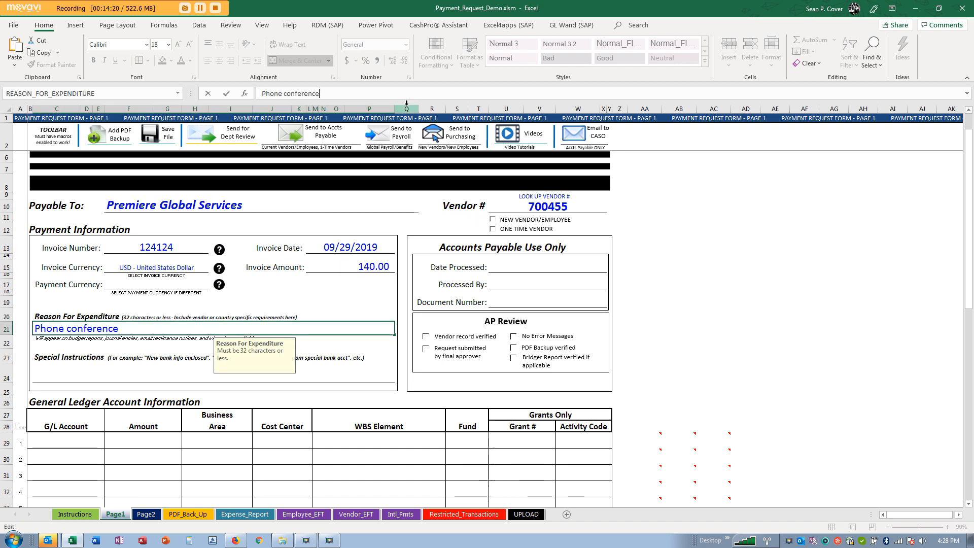
text(- I/C)
key(Return)
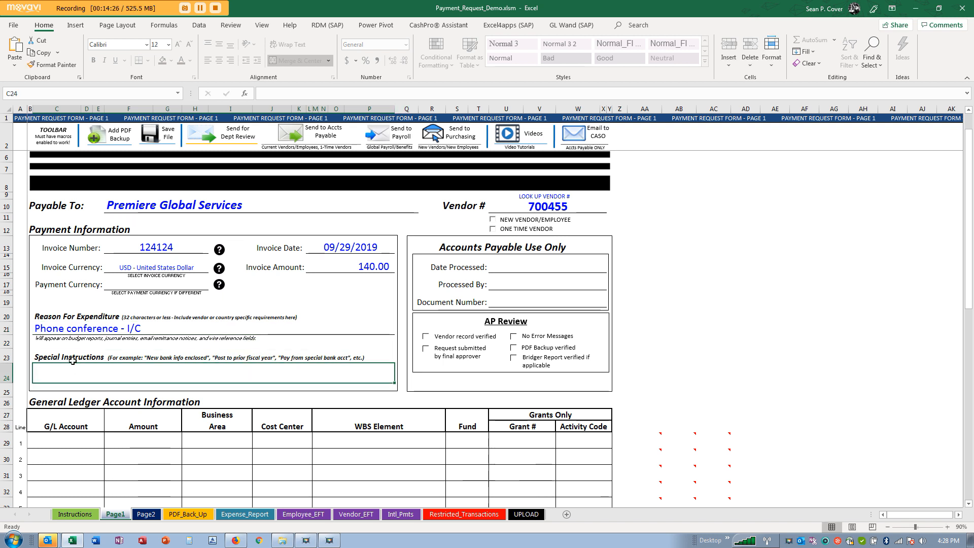
click(70, 327)
- Enter the Special Instructions note 'Deposit pmt. Pay immediately', then revise it
click(111, 375)
scroll(241, 354, down, 1)
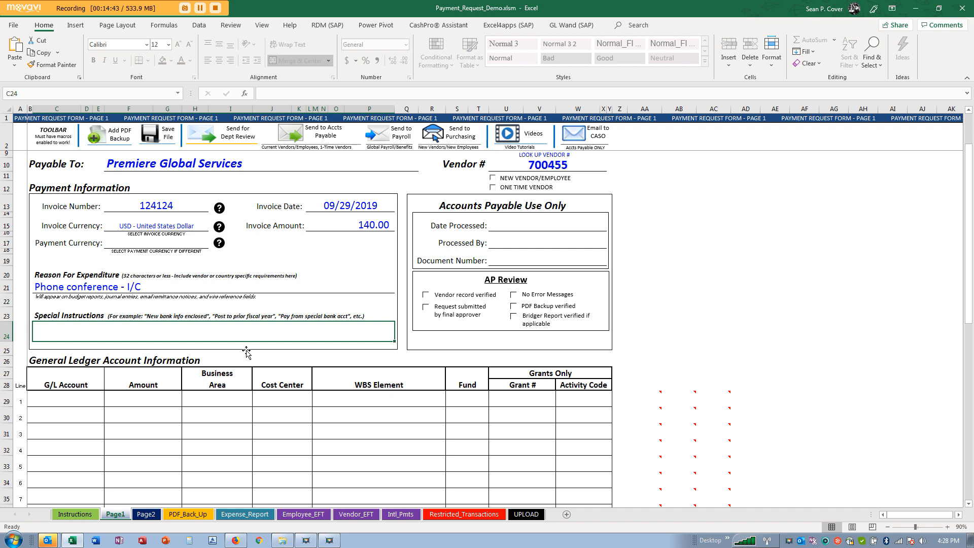
text(Deposit pmt)
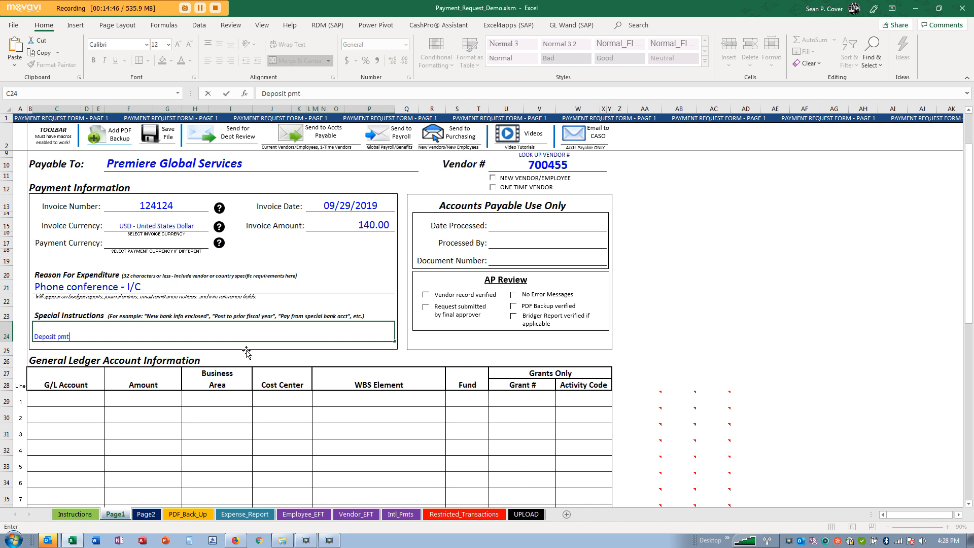
text(.  Pay immediately)
key(Return)
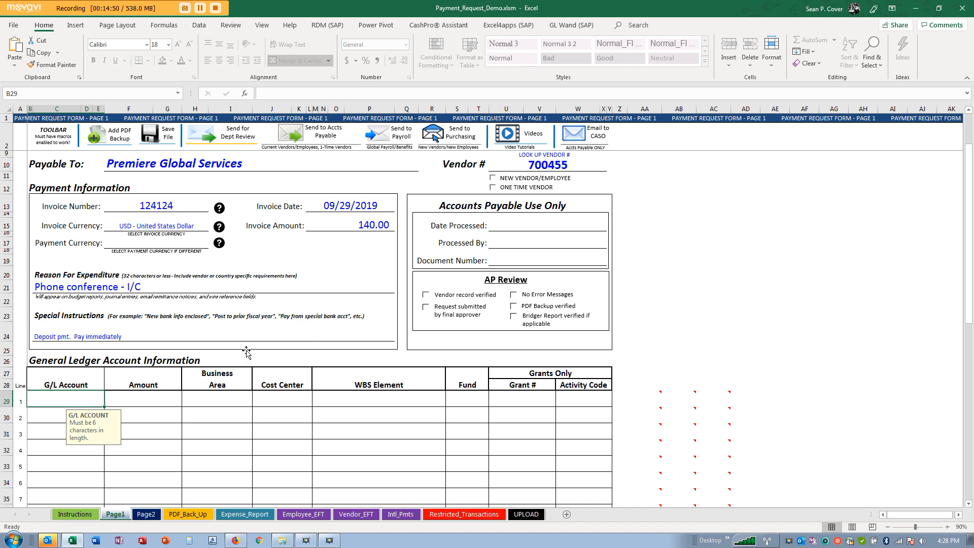
click(195, 333)
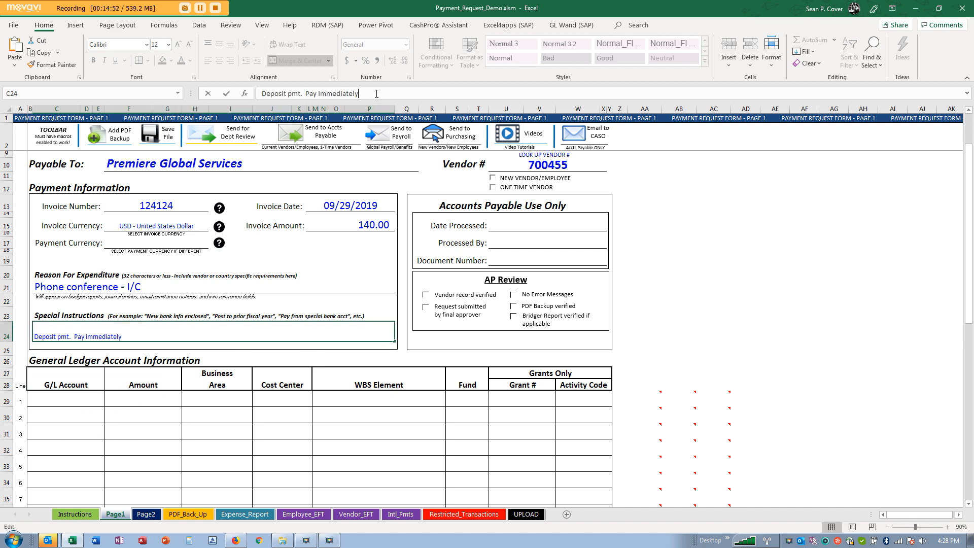
text(.)
key(Return)
- Clear the Special Instructions, try 'Hold check', then delete it so the line is empty
key(Tab)
key(Tab)
key(Tab)
key(Tab)
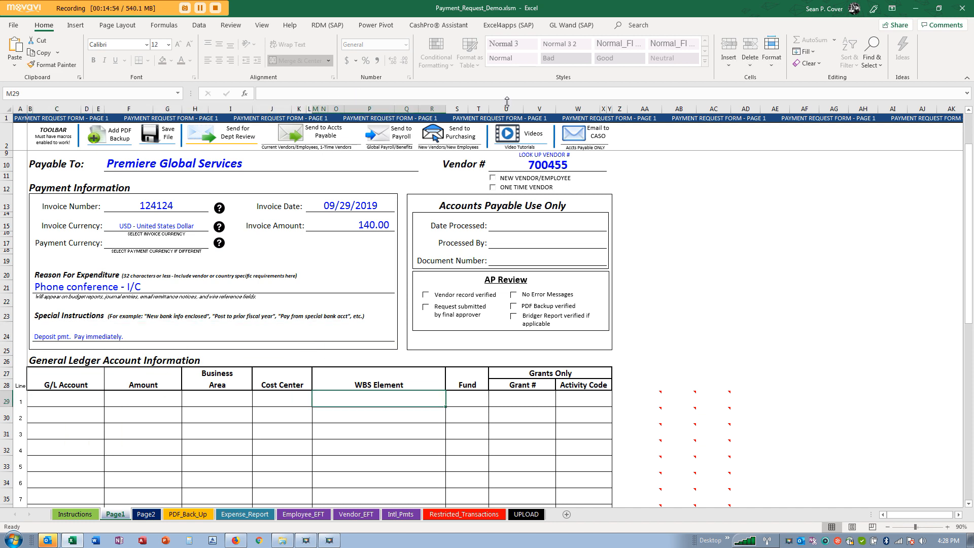
key(shift+Tab)
key(shift+Tab)
key(shift+Tab)
key(shift+Tab)
key(shift+Tab)
key(Delete)
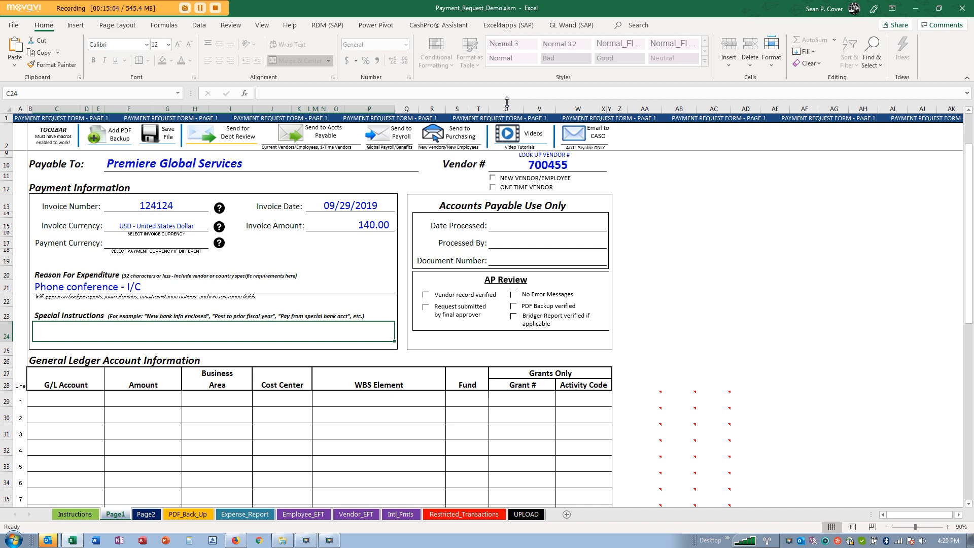
text(Check)
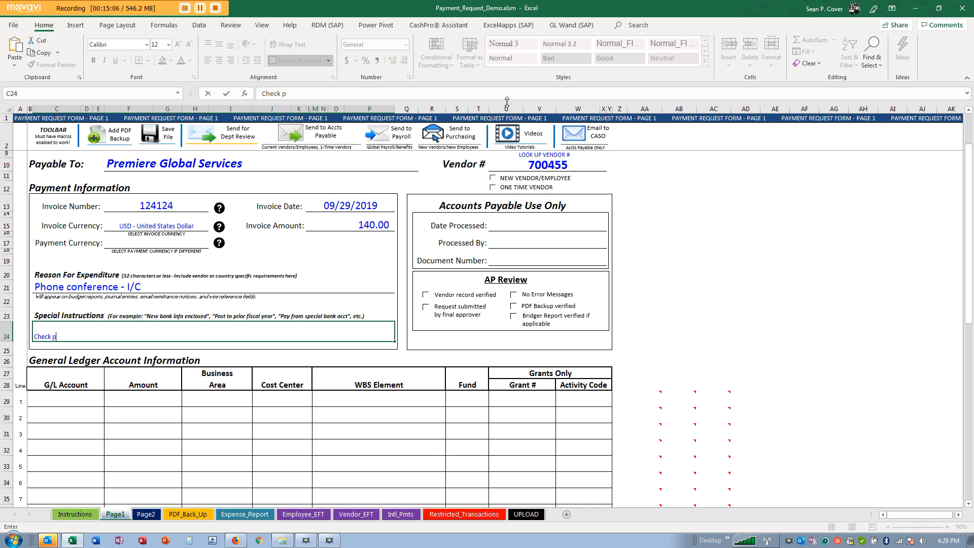
key(Escape)
text(H)
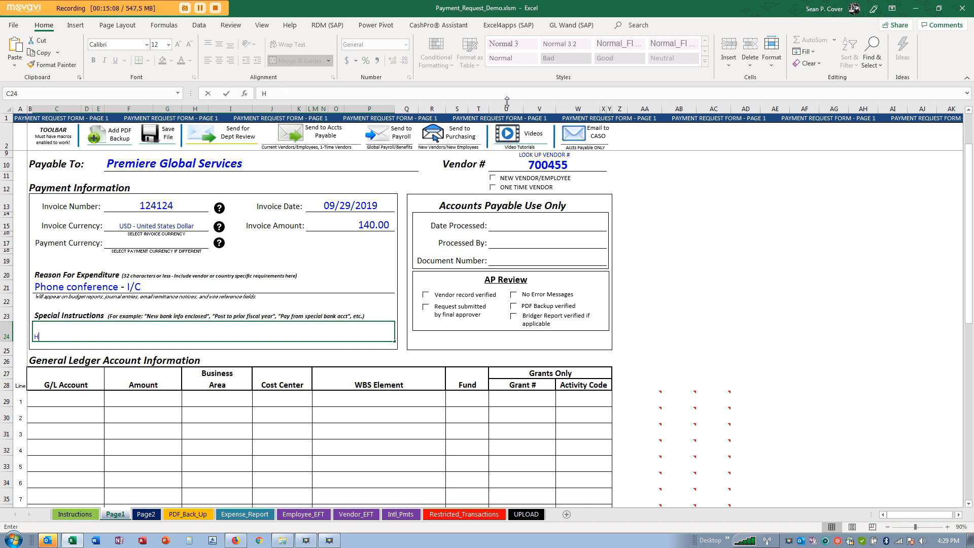
text(old check.)
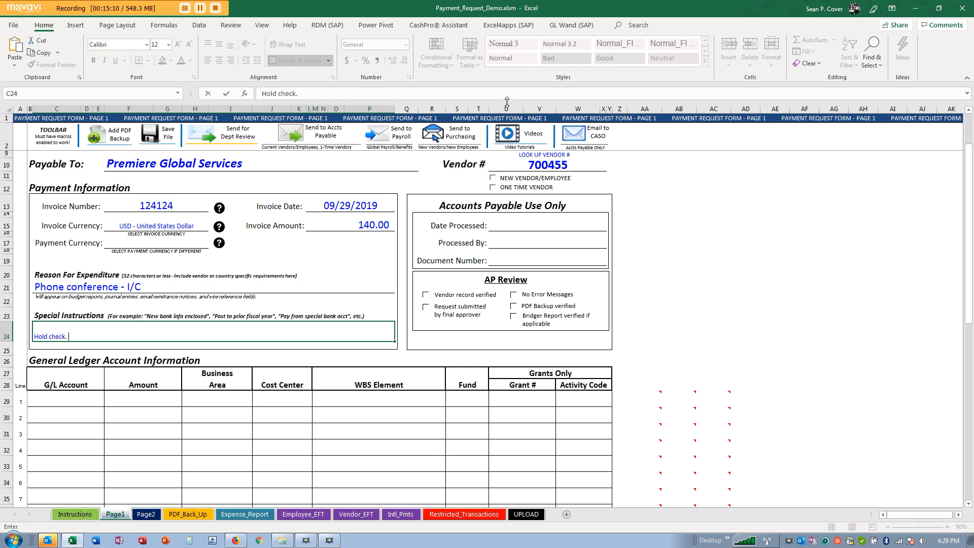
key(Return)
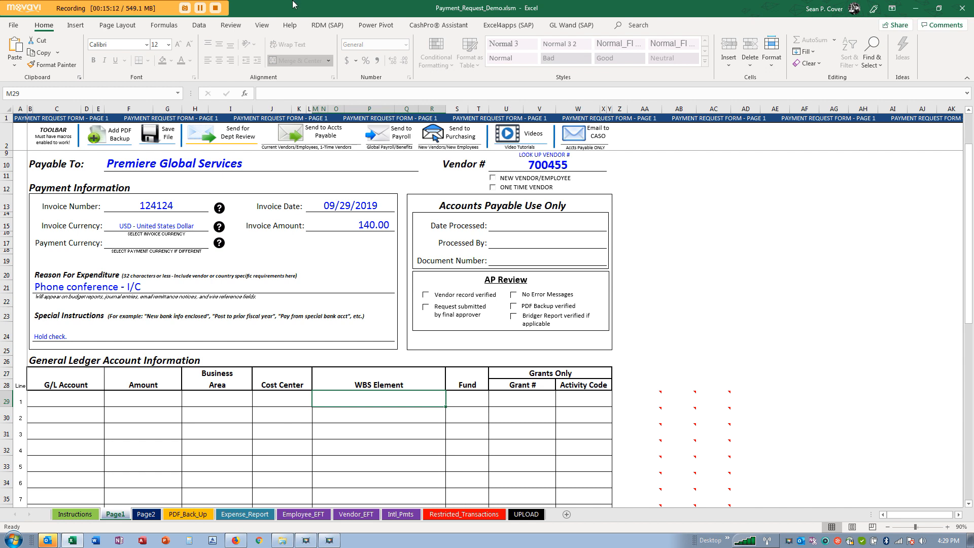
click(87, 326)
key(Delete)
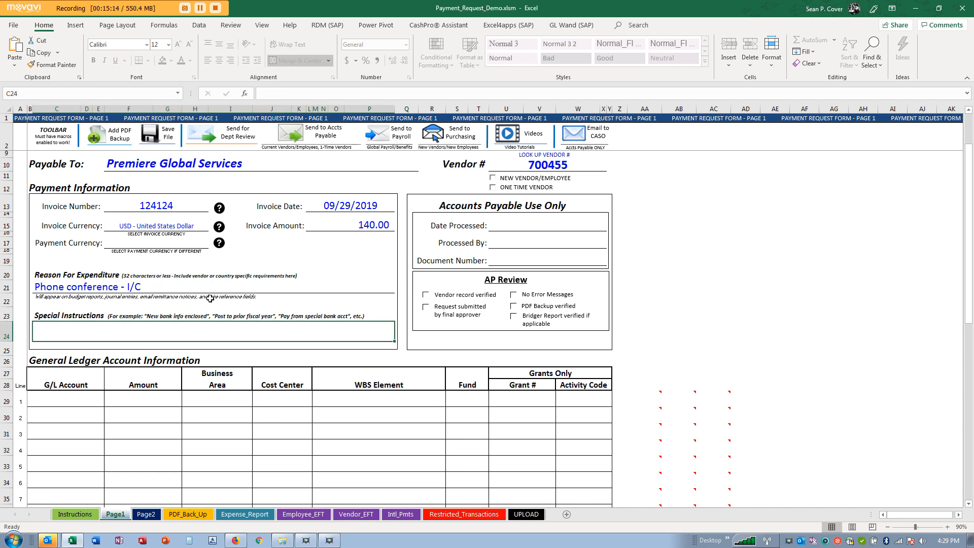
click(375, 224)
- Select the ledger Amount cells and lines 1–4 to compare them against the 140.00 invoice amount
scroll(377, 221, down, 4)
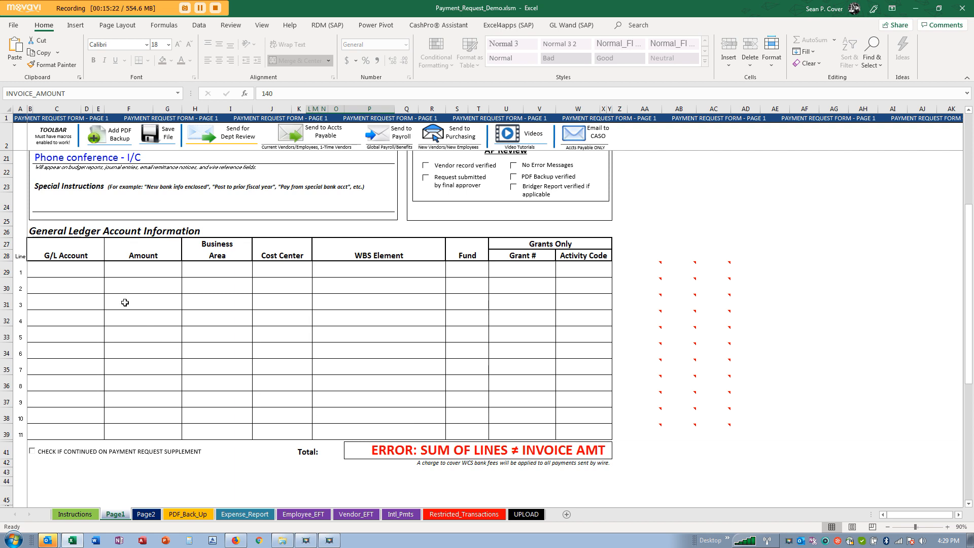
drag(138, 261, 144, 447)
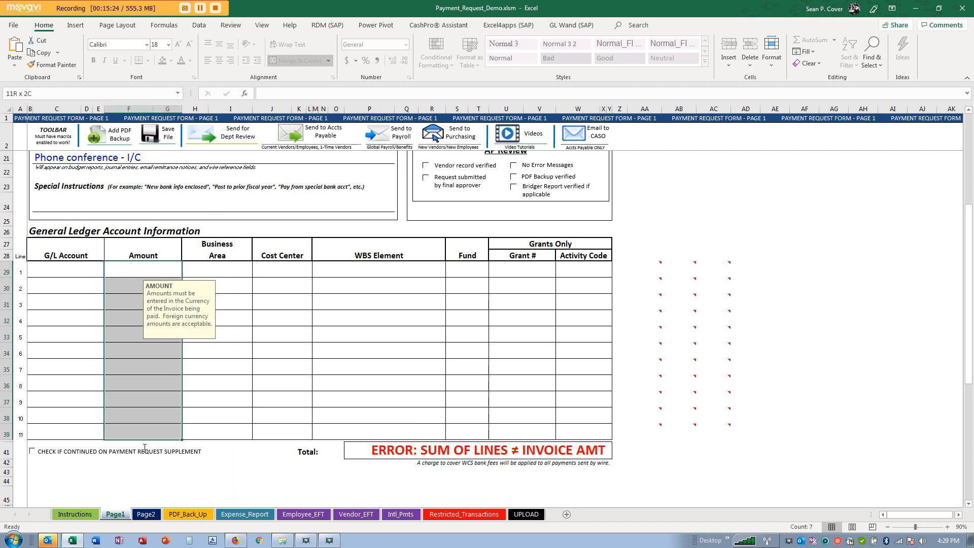
scroll(304, 249, up, 3)
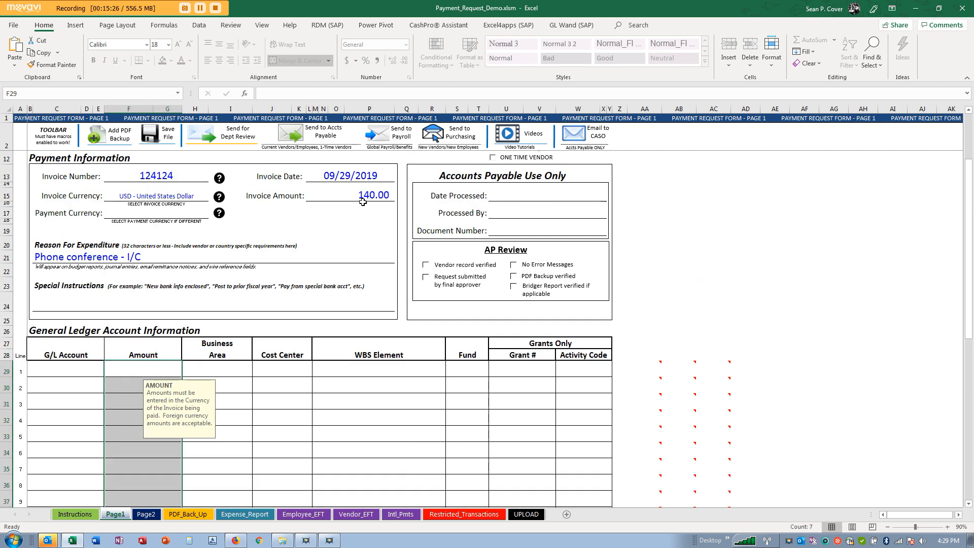
scroll(363, 202, down, 2)
click(412, 379)
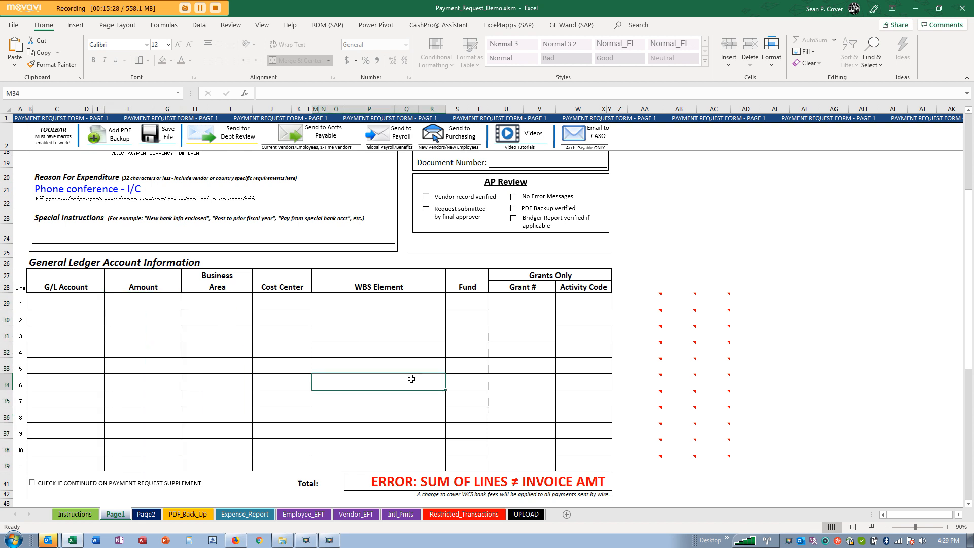
drag(65, 299, 593, 349)
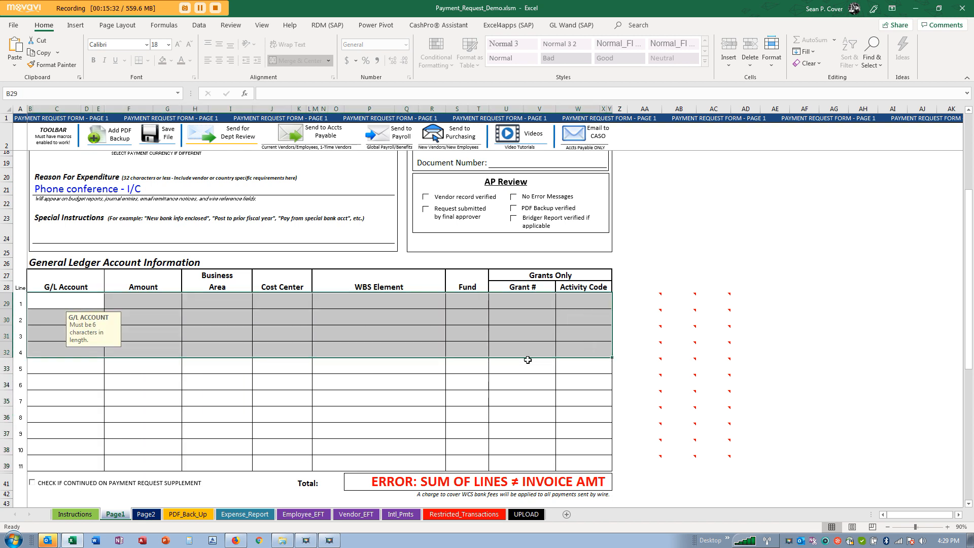
scroll(526, 360, up, 2)
click(336, 193)
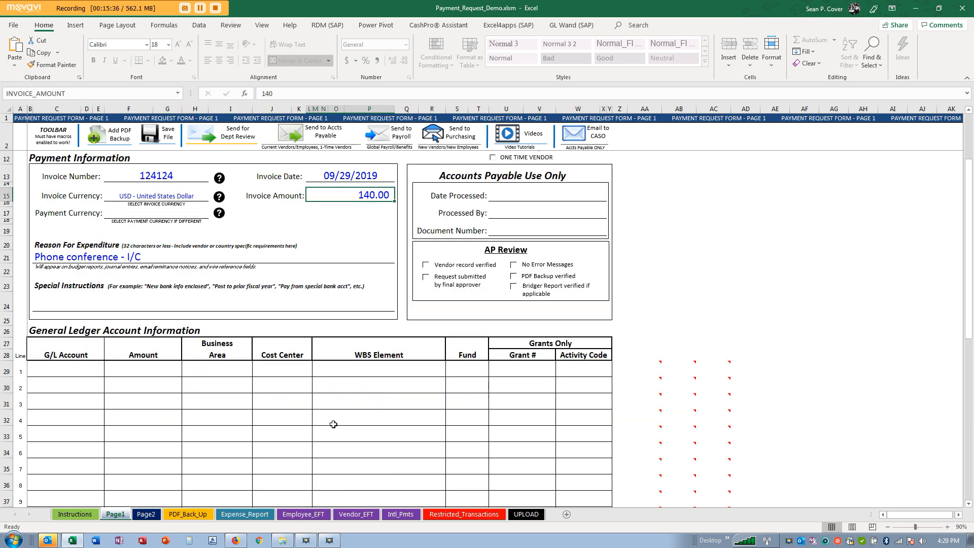
- Enter 140.00 as the line 1 ledger amount, correcting a mistyped entry
click(130, 370)
text(14)
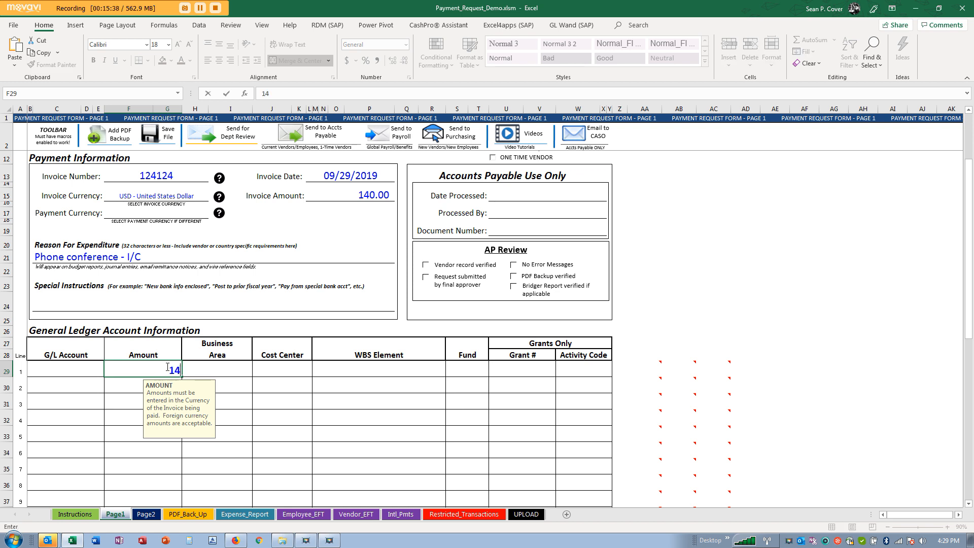
text(0.00)
key(Return)
scroll(431, 456, down, 4)
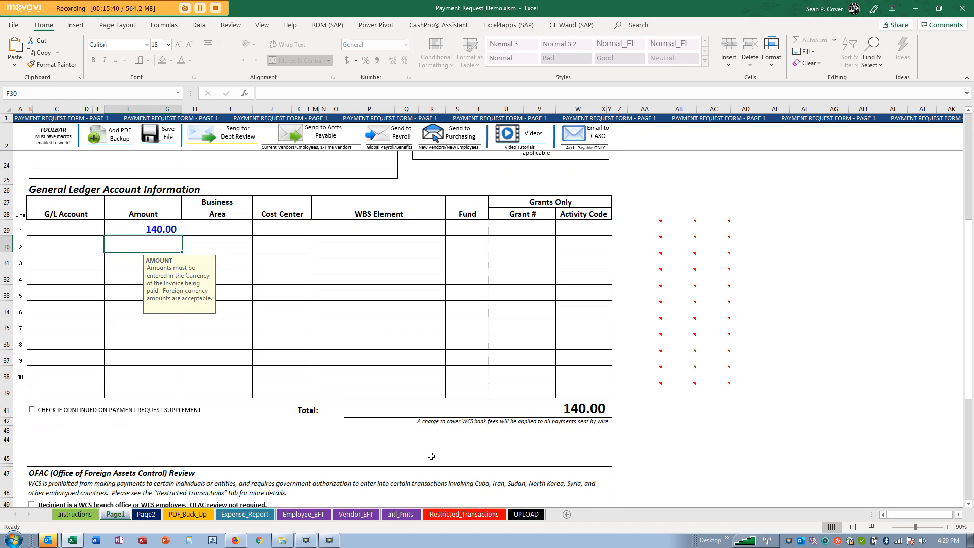
click(144, 227)
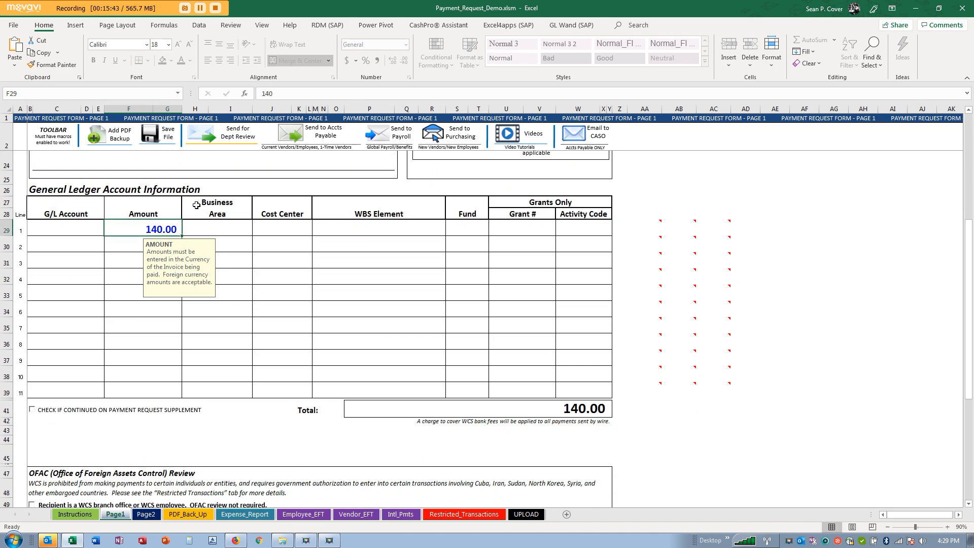
key(Delete)
text(1`)
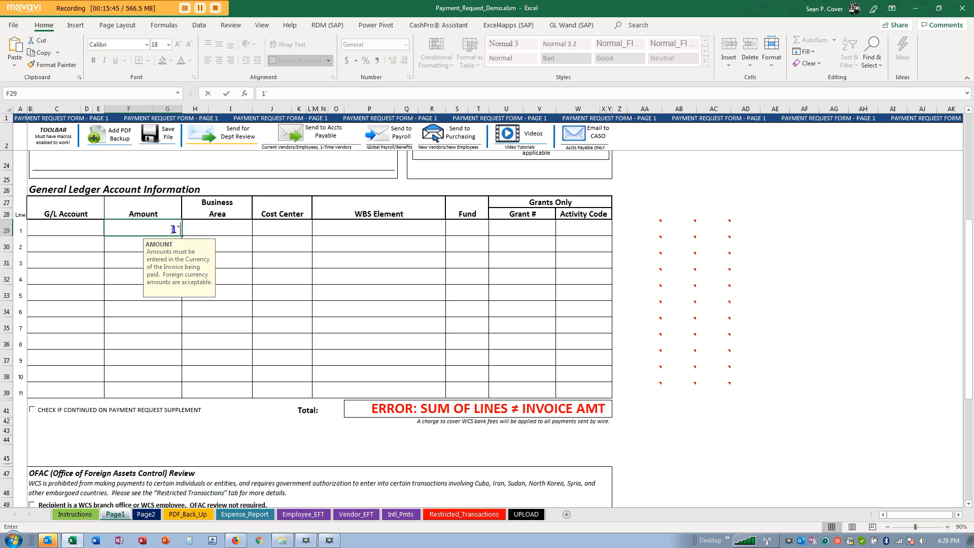
key(BackSpace)
key(BackSpace)
text(140)
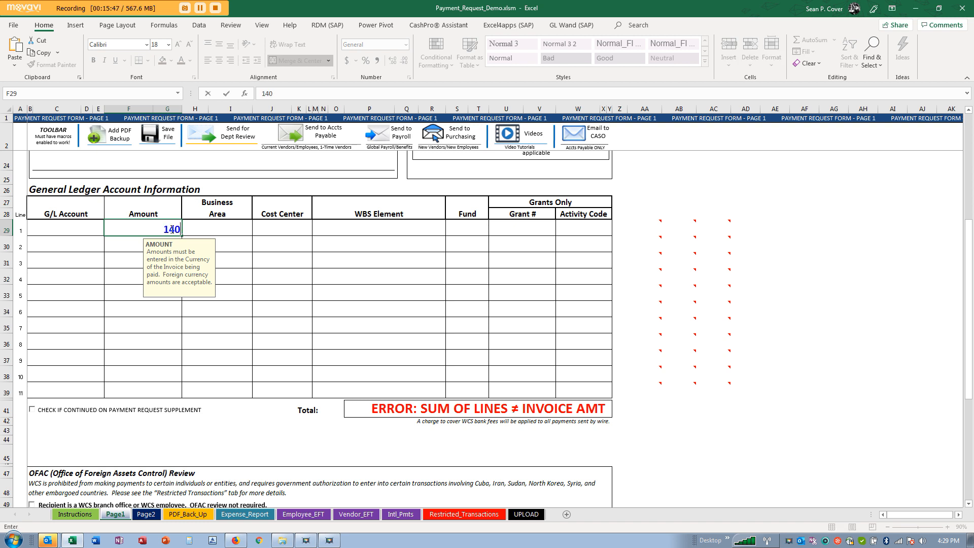
key(Return)
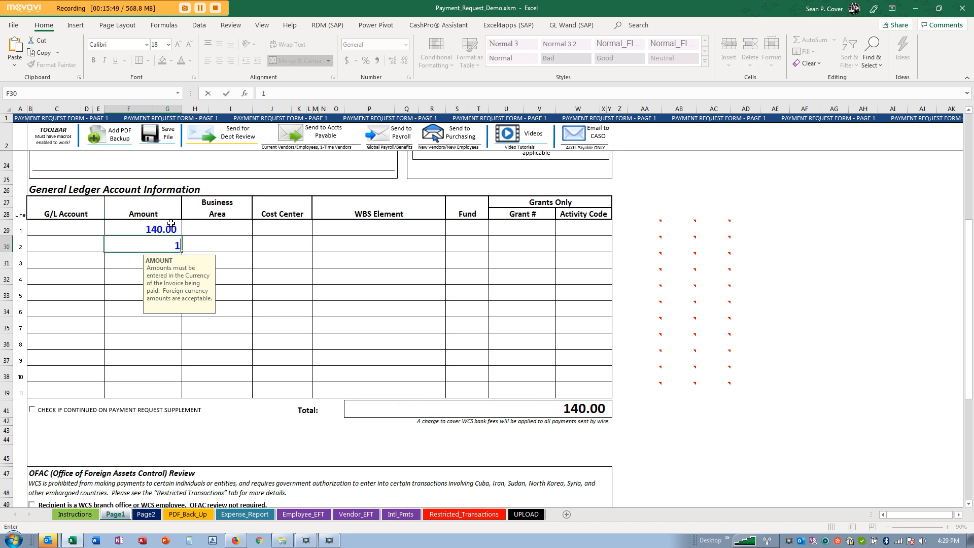
- Enter 10 as the line 2 amount, then delete it
text(10)
key(Return)
click(170, 249)
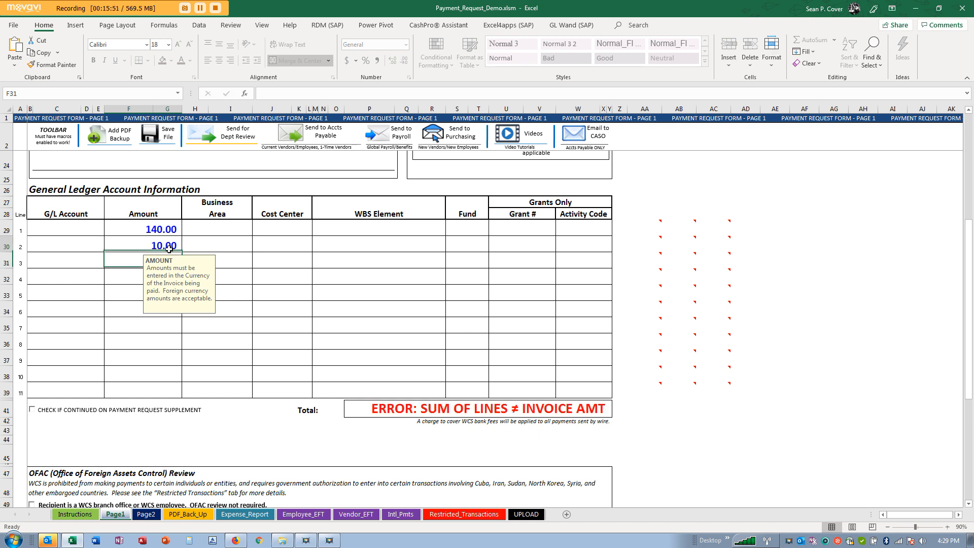
key(Delete)
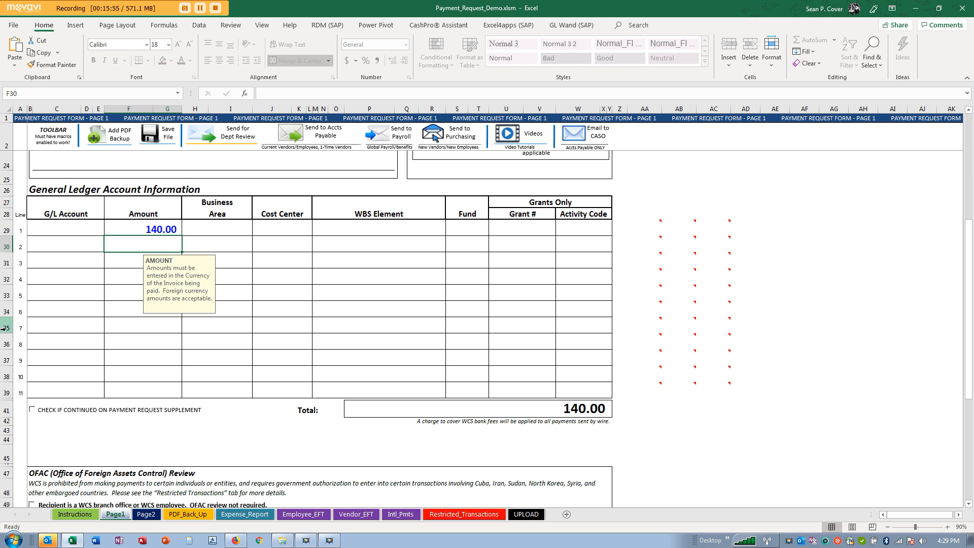
- Mark the form as continued on the supplement and inspect the Page2 Total formula
click(32, 411)
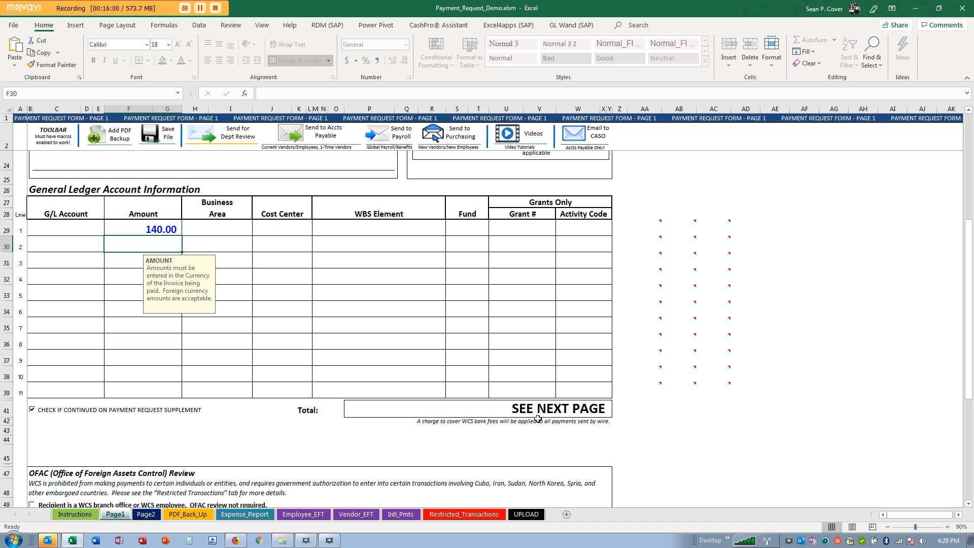
click(146, 514)
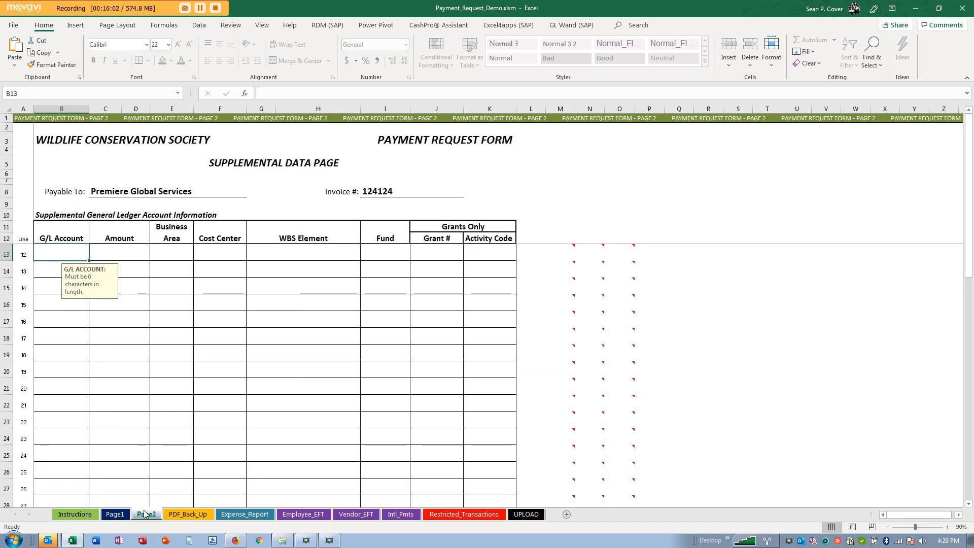
scroll(168, 257, down, 8)
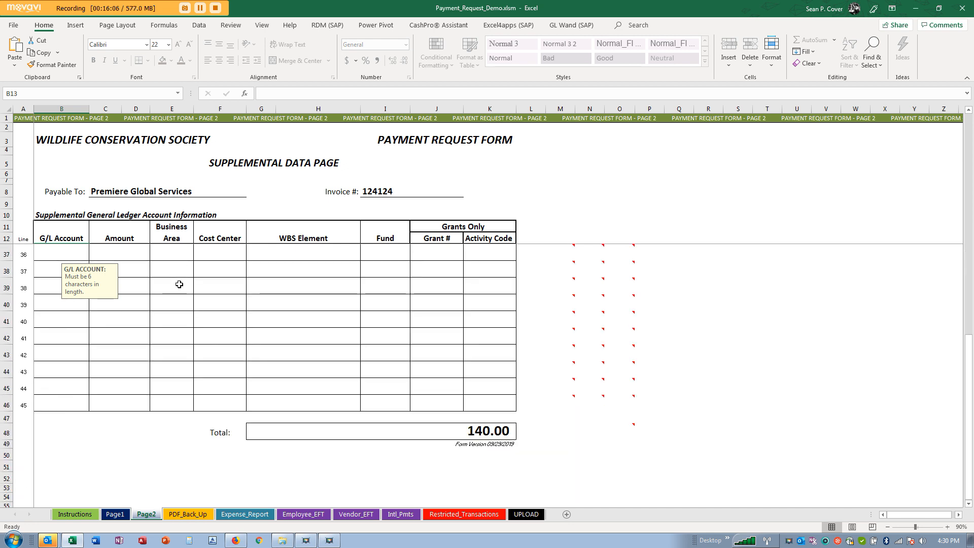
click(490, 432)
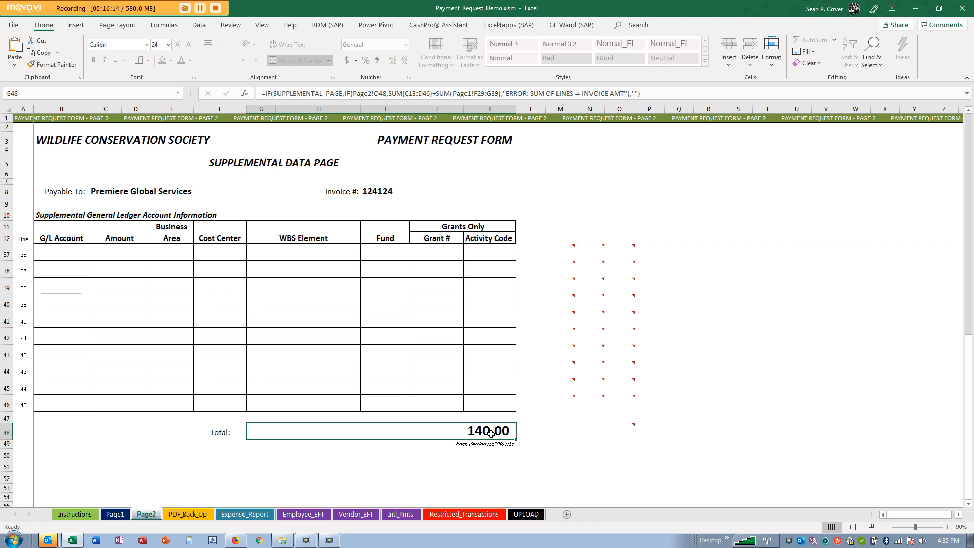
- Enter 10.00 as the line 36 amount on Page2, dismissing the protected-sheet warning
click(118, 259)
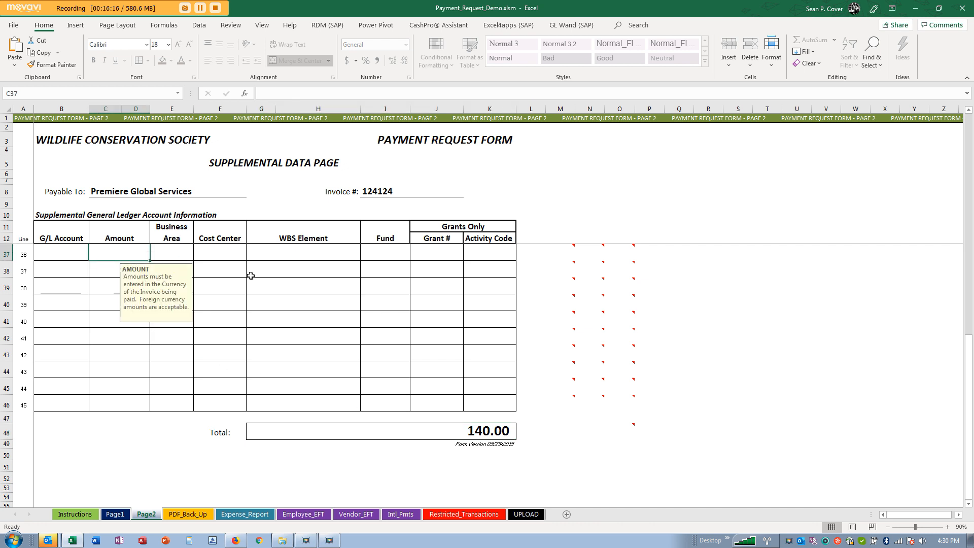
text(10)
key(Return)
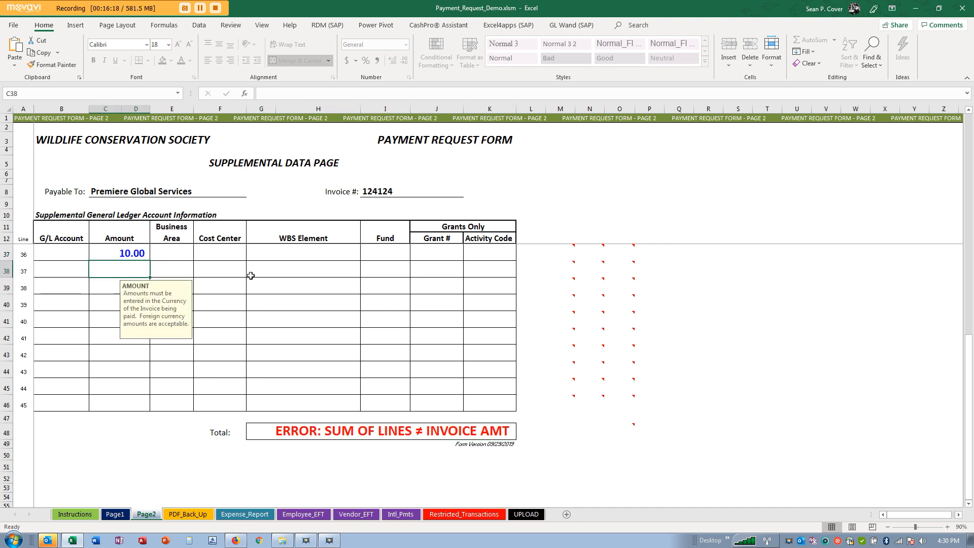
click(126, 240)
double_click(130, 242)
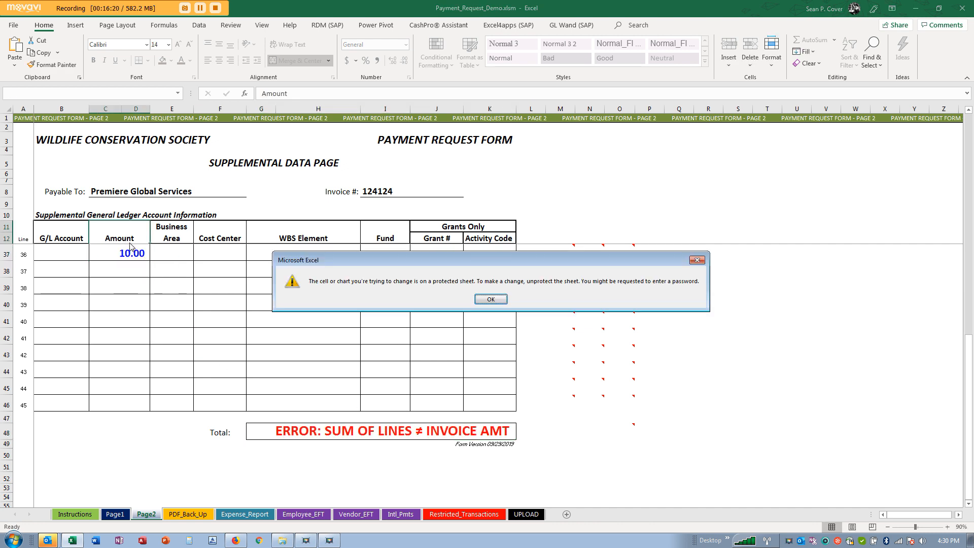
key(Return)
- Delete the stray 10.00 from line 36 and return to the Page1 sheet
click(129, 255)
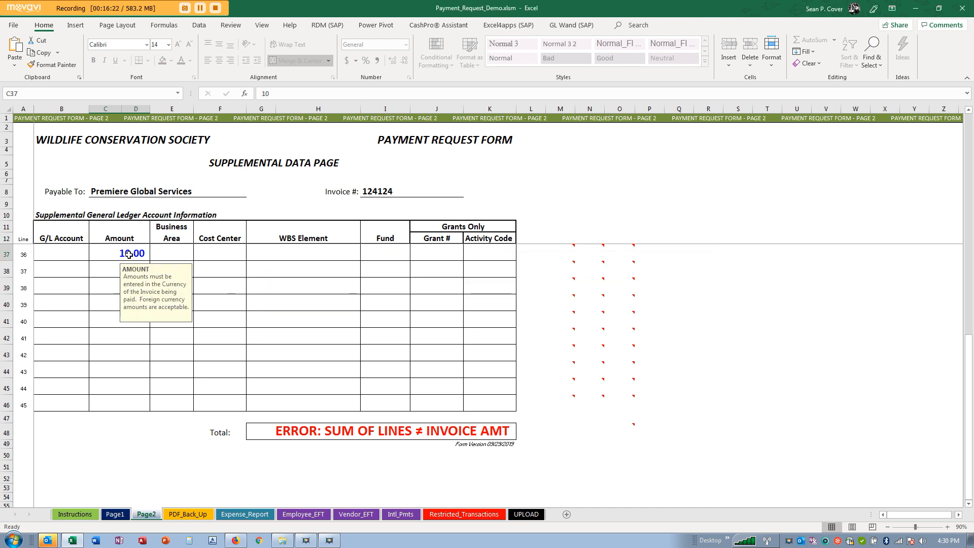
key(Delete)
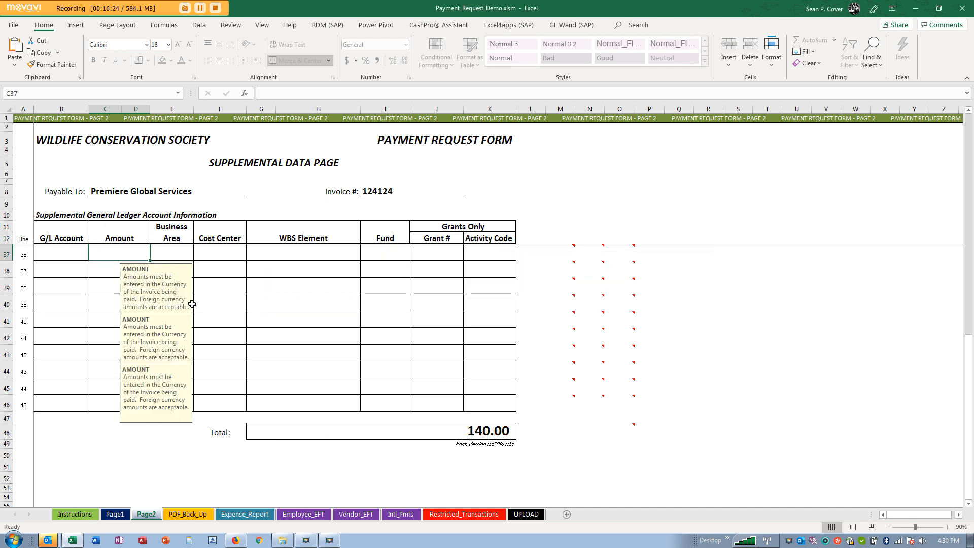
scroll(196, 301, down, 5)
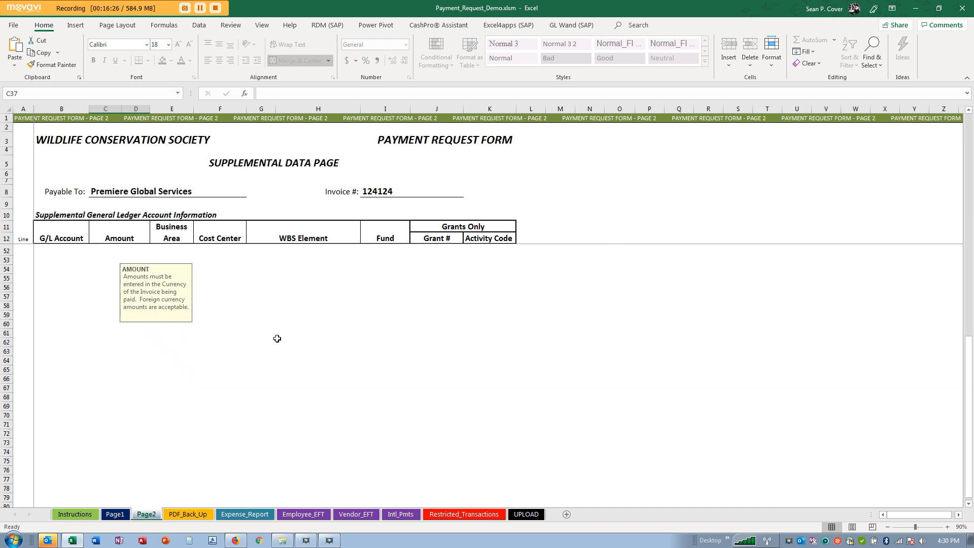
scroll(472, 325, up, 1)
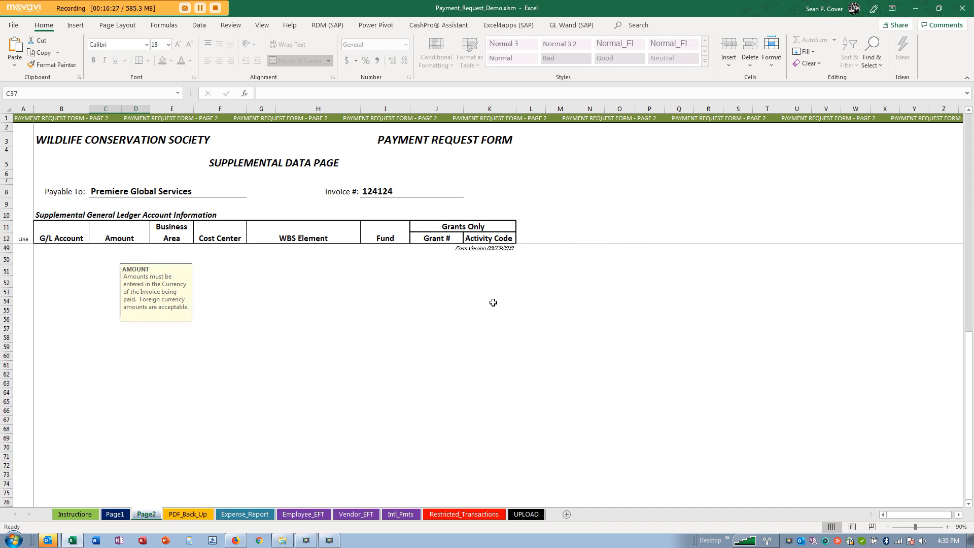
click(483, 259)
scroll(482, 325, up, 12)
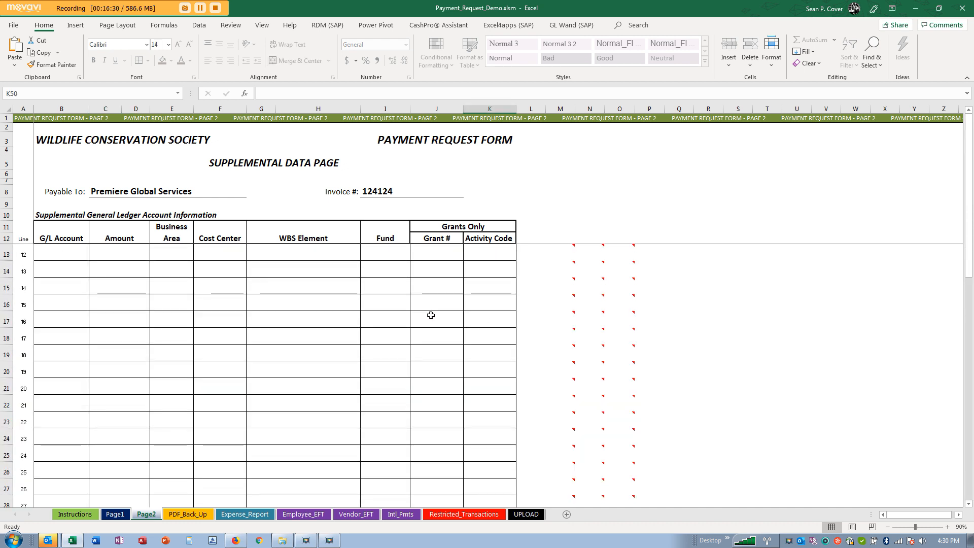
click(116, 514)
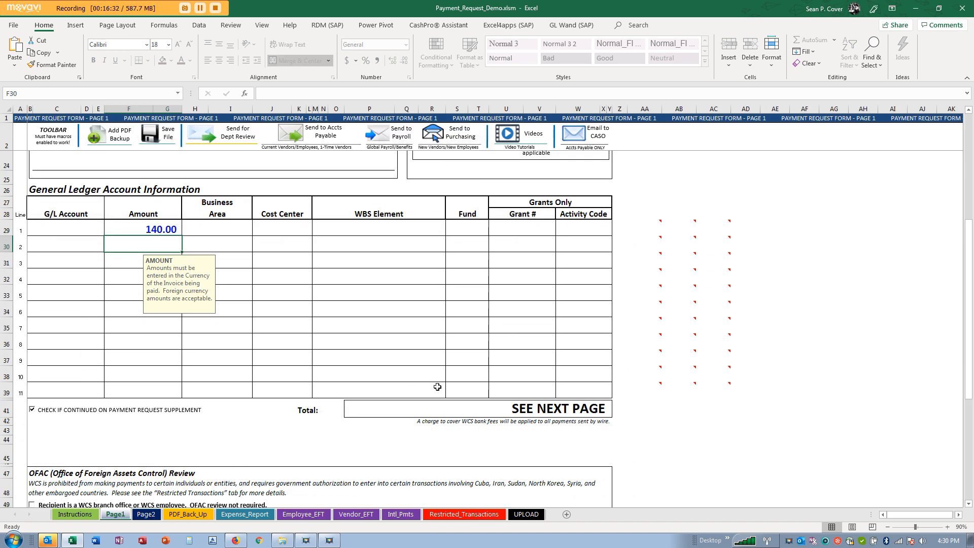
scroll(438, 387, up, 4)
scroll(437, 383, down, 11)
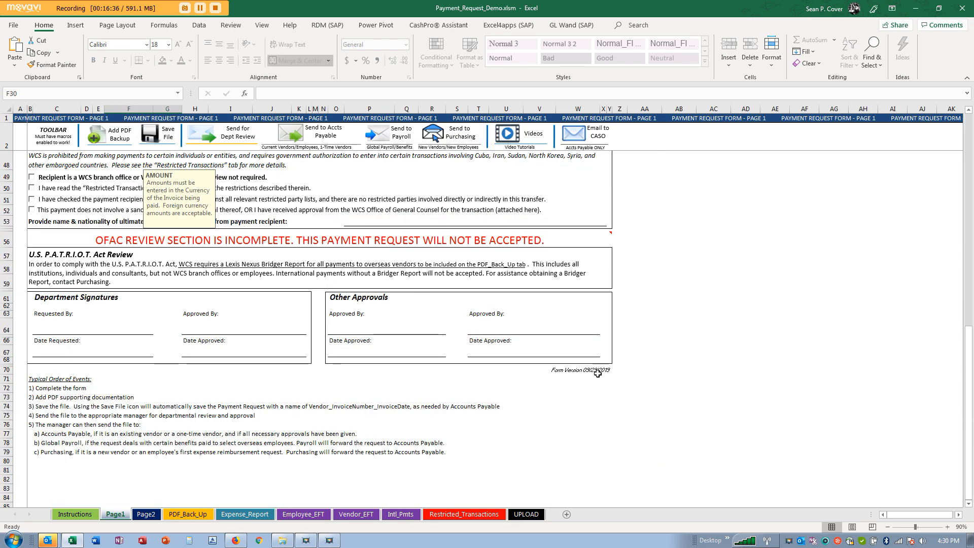
scroll(416, 386, up, 10)
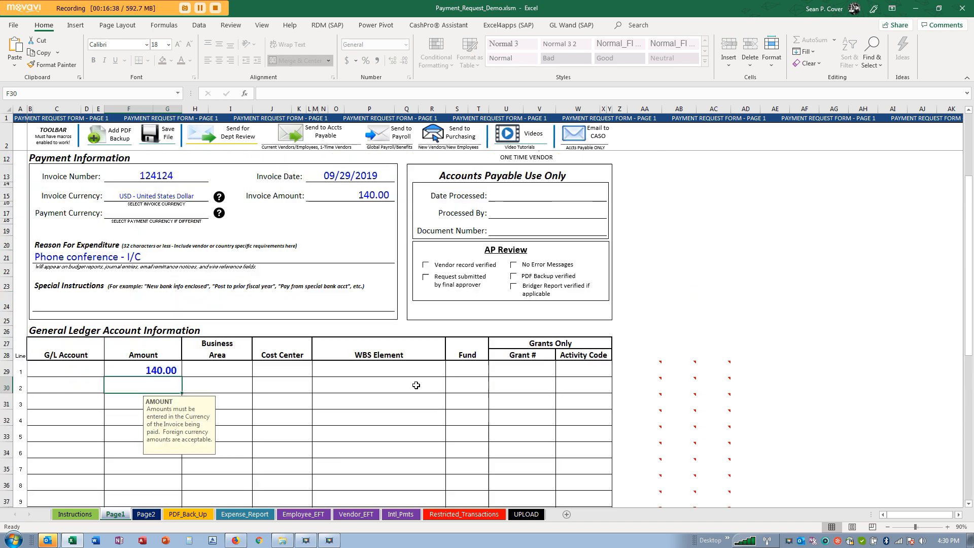
scroll(416, 385, up, 3)
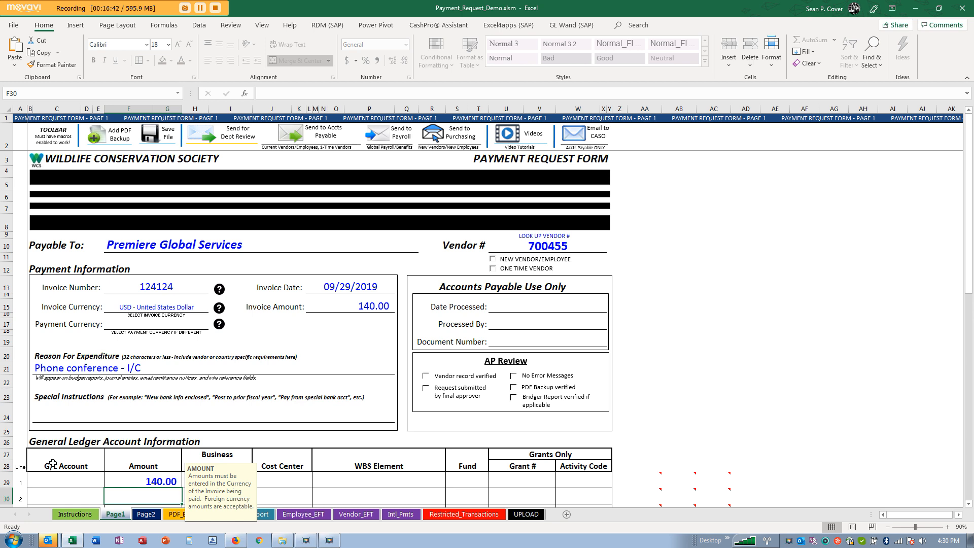
click(74, 480)
click(166, 480)
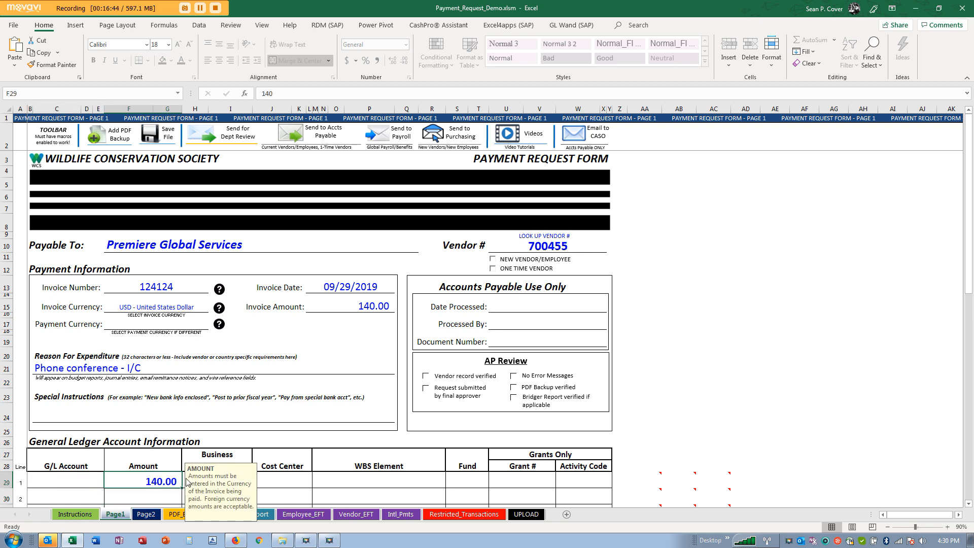
scroll(262, 435, down, 3)
scroll(360, 351, down, 2)
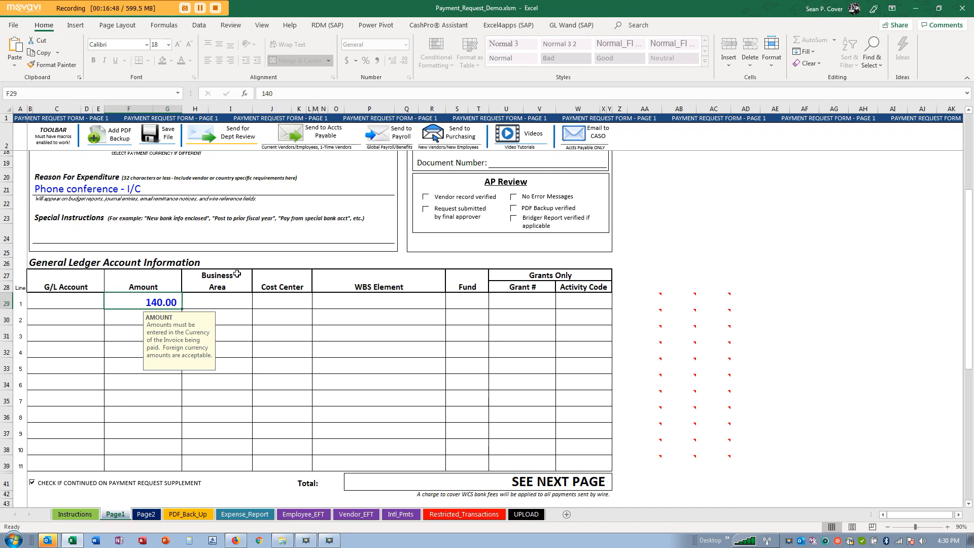
- Enter G/L Account 542001 and Cost Center 110160 on ledger line 1
click(58, 302)
text(542001)
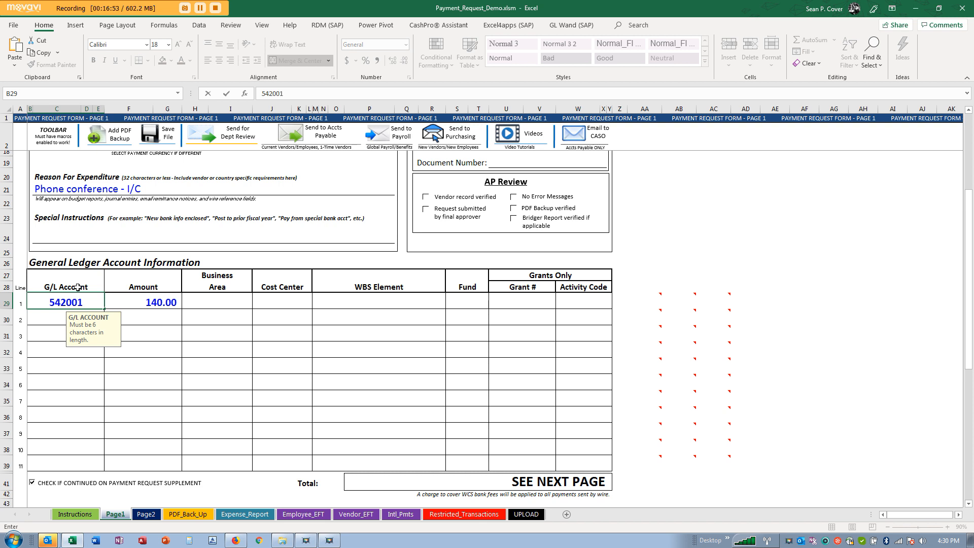
key(Return)
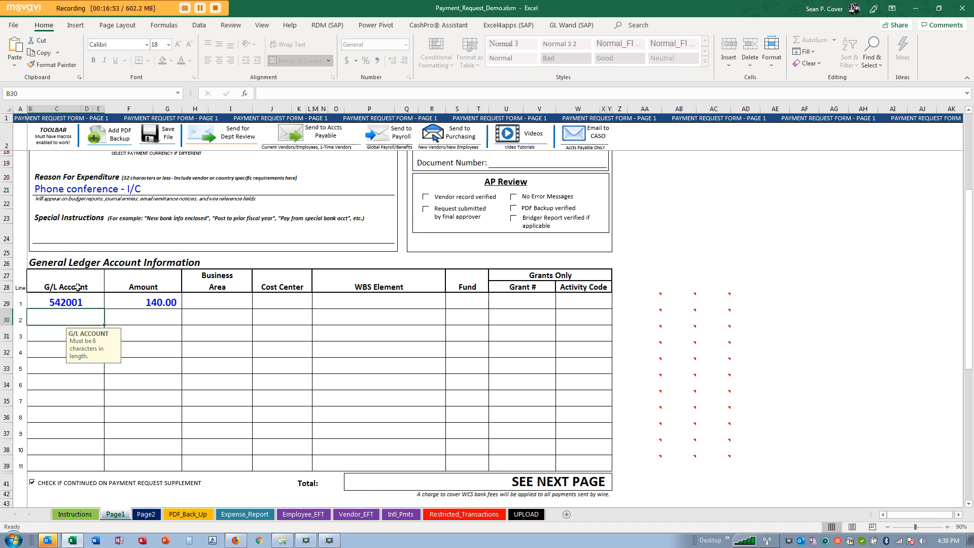
click(296, 298)
text(11016)
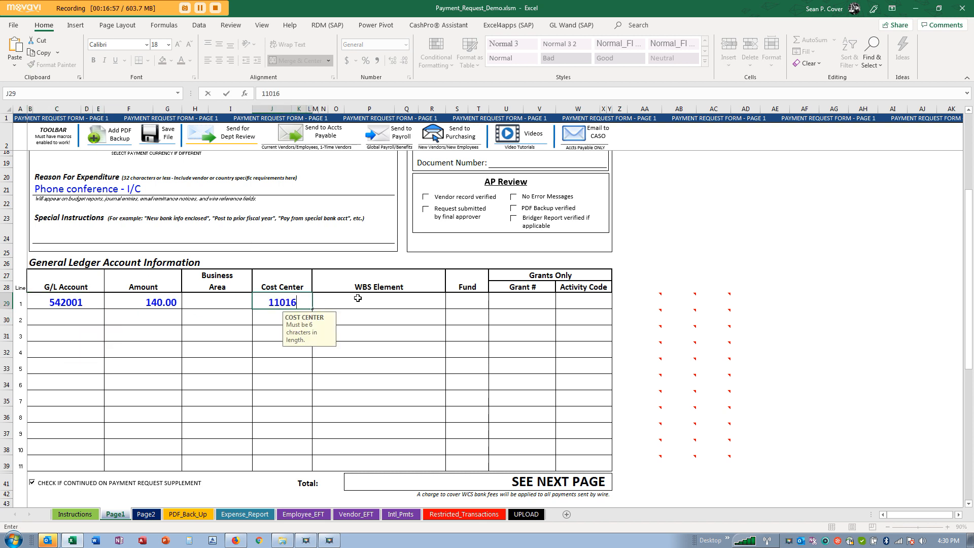
text(0)
key(Return)
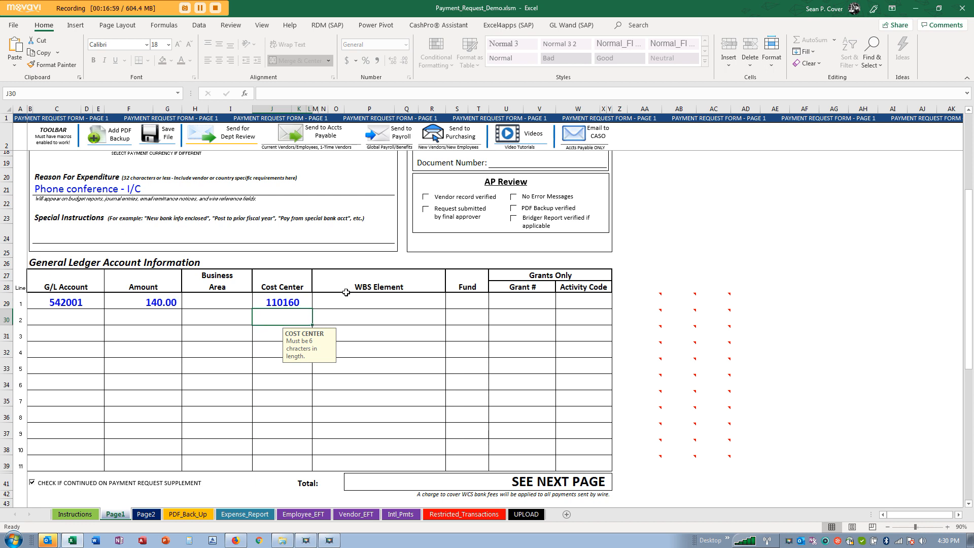
- Select ledger line 1's cells from WBS Element through Activity Code
scroll(388, 297, down, 1)
scroll(388, 298, down, 7)
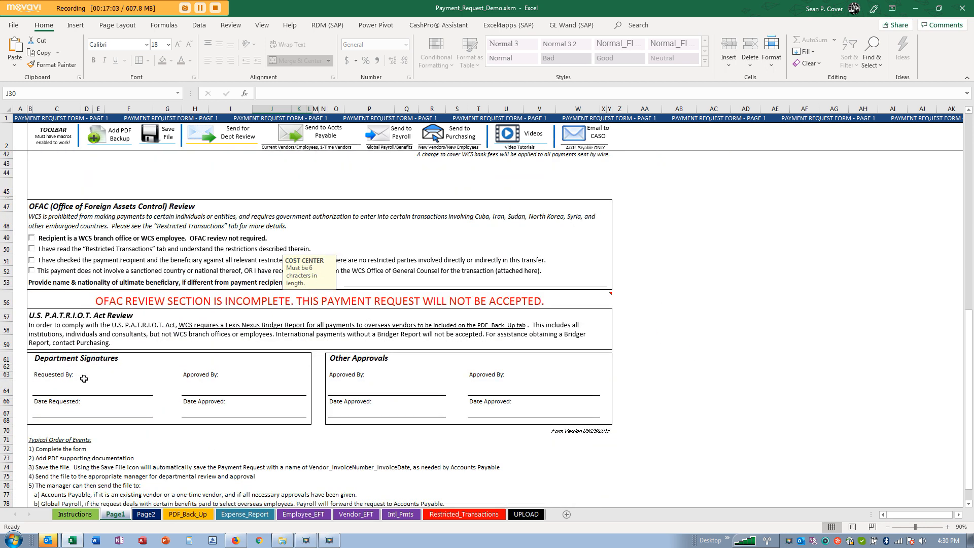
scroll(412, 372, up, 10)
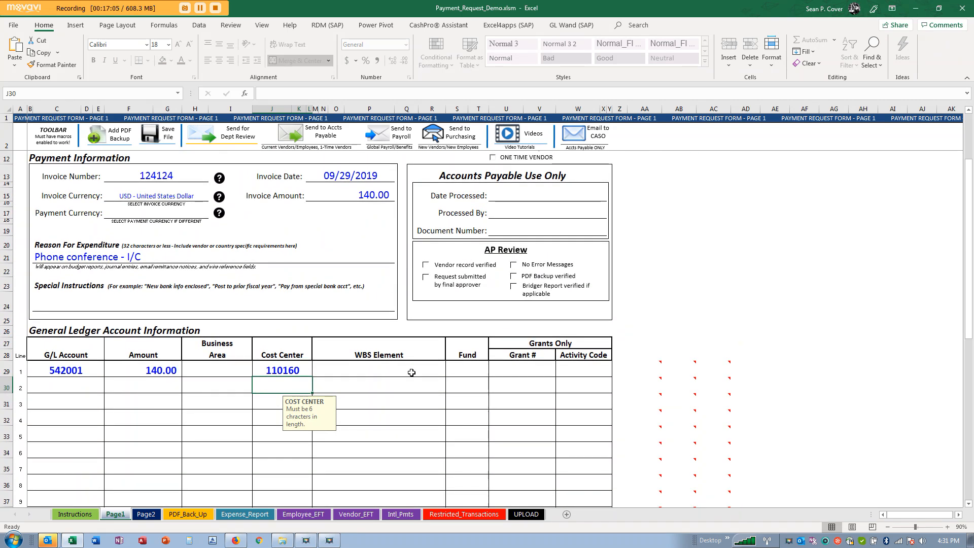
drag(360, 368, 562, 367)
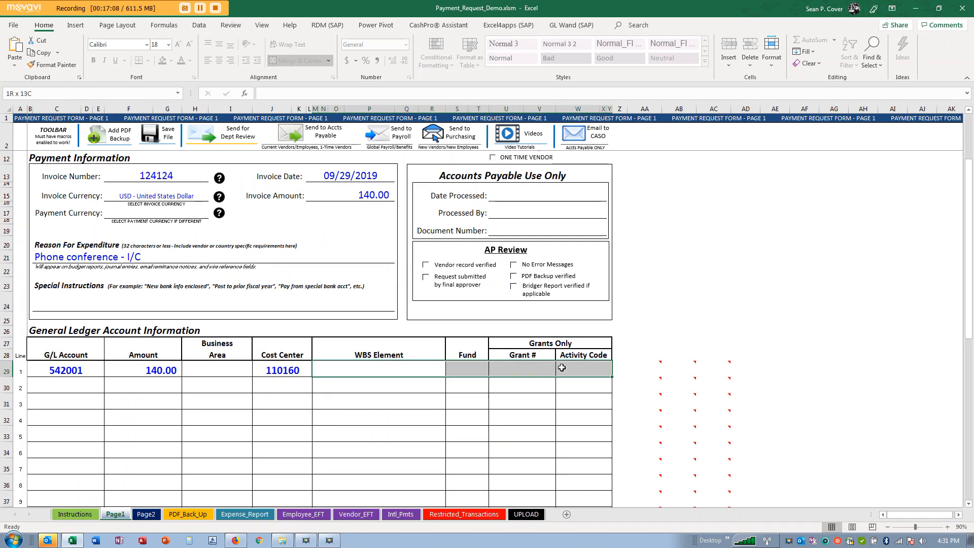
drag(562, 367, 561, 368)
scroll(411, 379, down, 2)
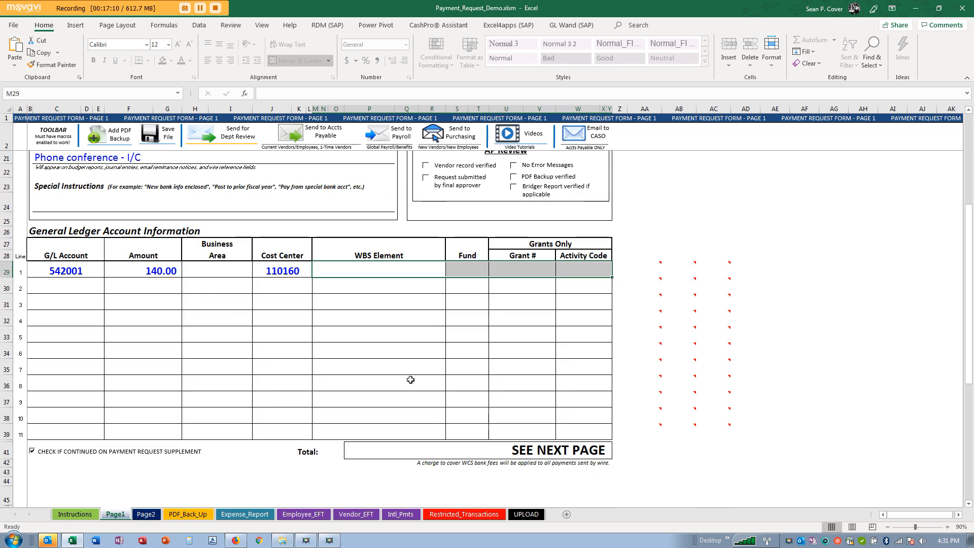
- Uncheck 'continued on Payment Request Supplement' and select line 1's ledger cells
click(32, 453)
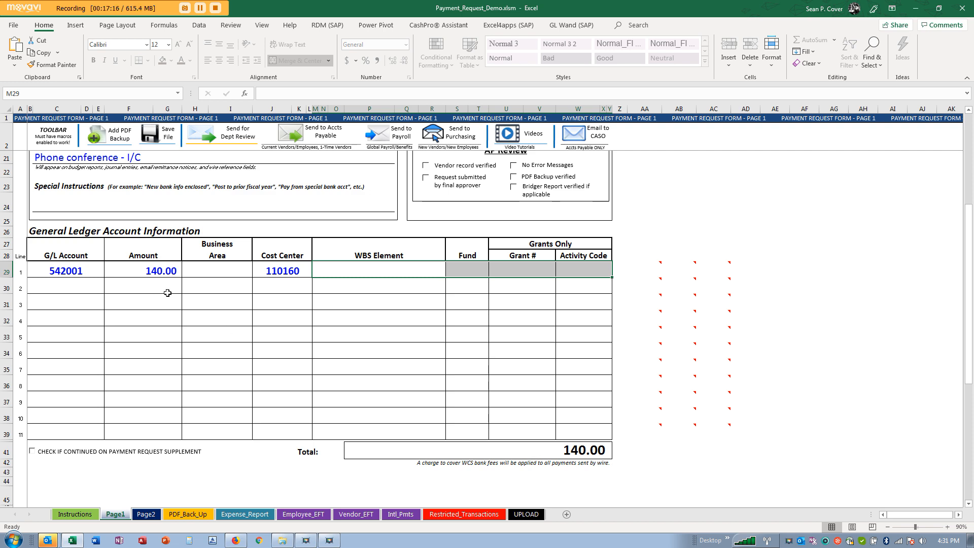
scroll(168, 292, down, 1)
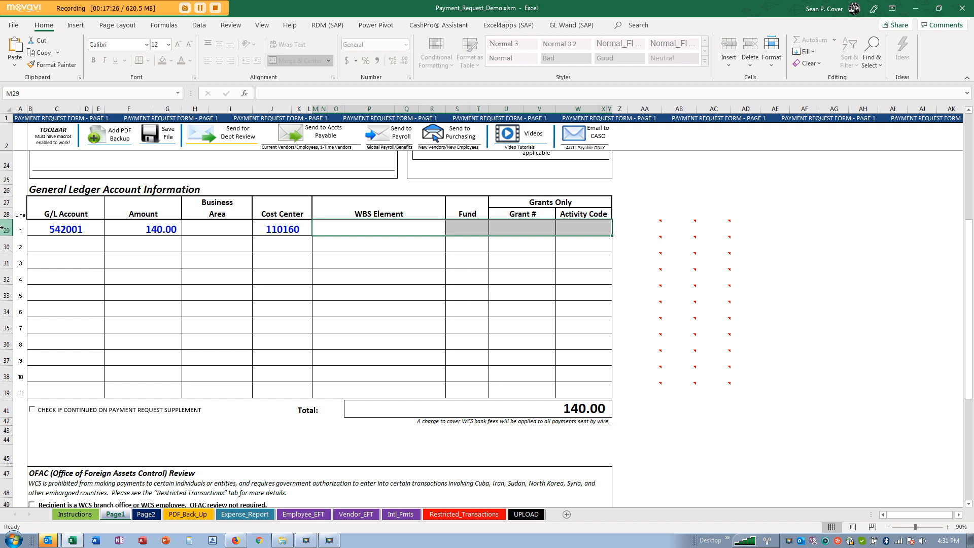
drag(69, 231, 578, 230)
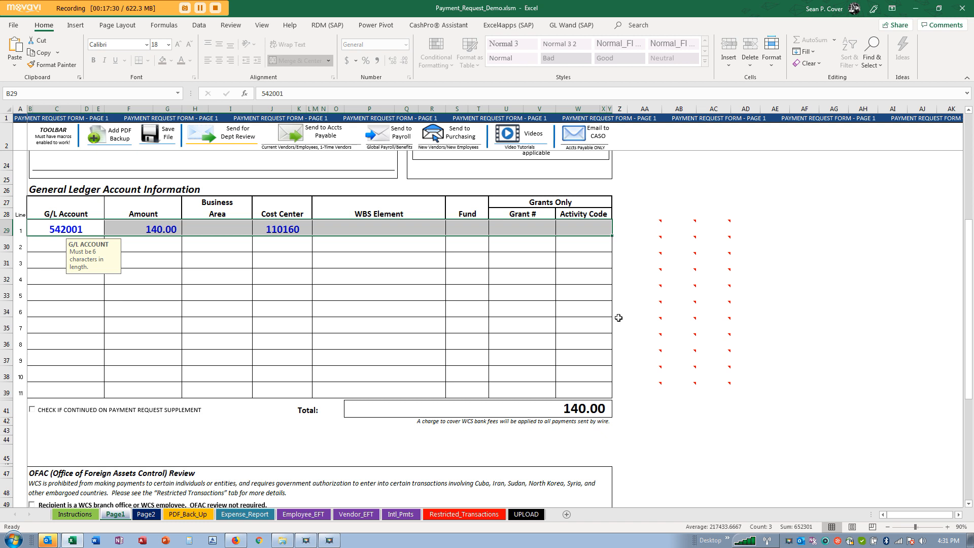
drag(280, 226, 580, 225)
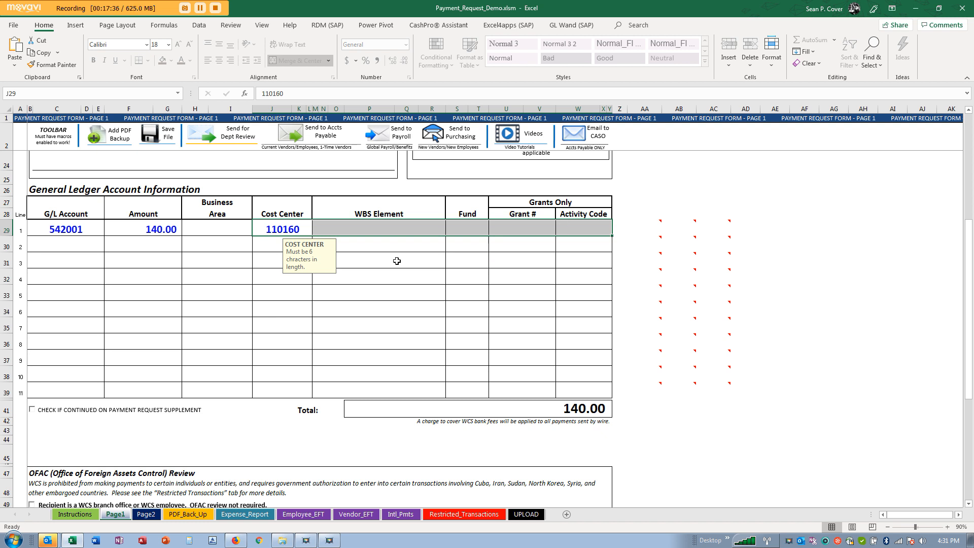
drag(72, 226, 561, 394)
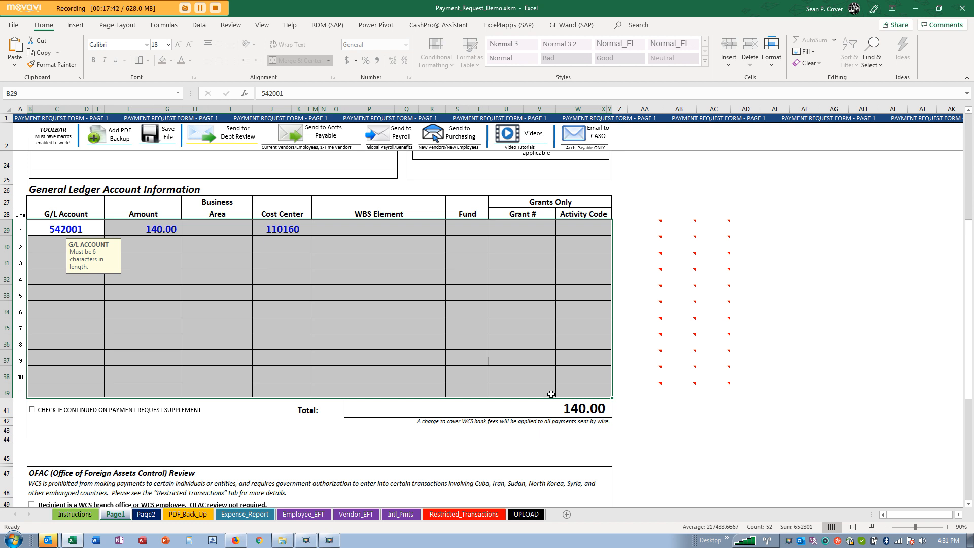
- Select line 1's Grant # cell, then its G/L Account cell to replace 542001
click(536, 229)
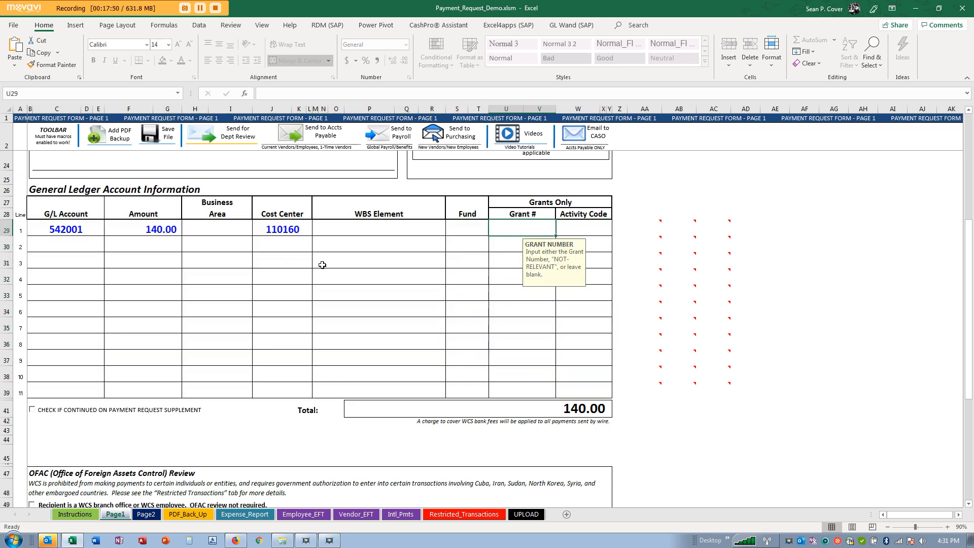
scroll(322, 265, down, 3)
scroll(323, 265, up, 2)
scroll(324, 265, up, 1)
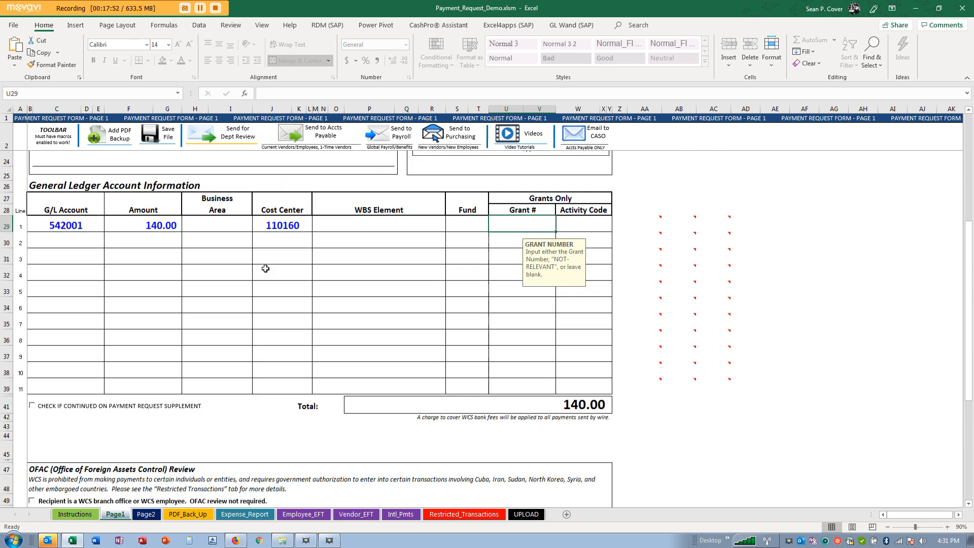
click(91, 229)
- Enter 144002 as line 1's G/L Account and clear line 1's Cost Center
text(144002)
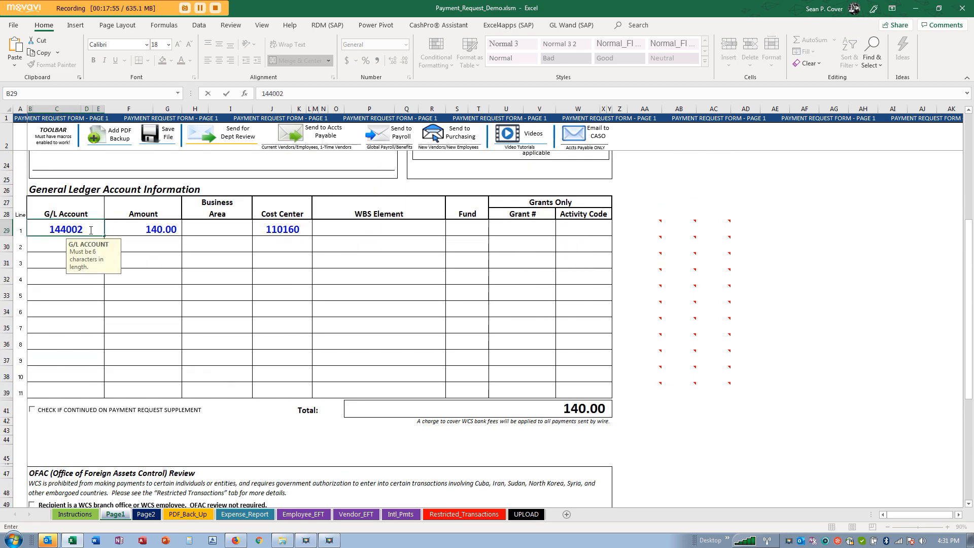
key(Return)
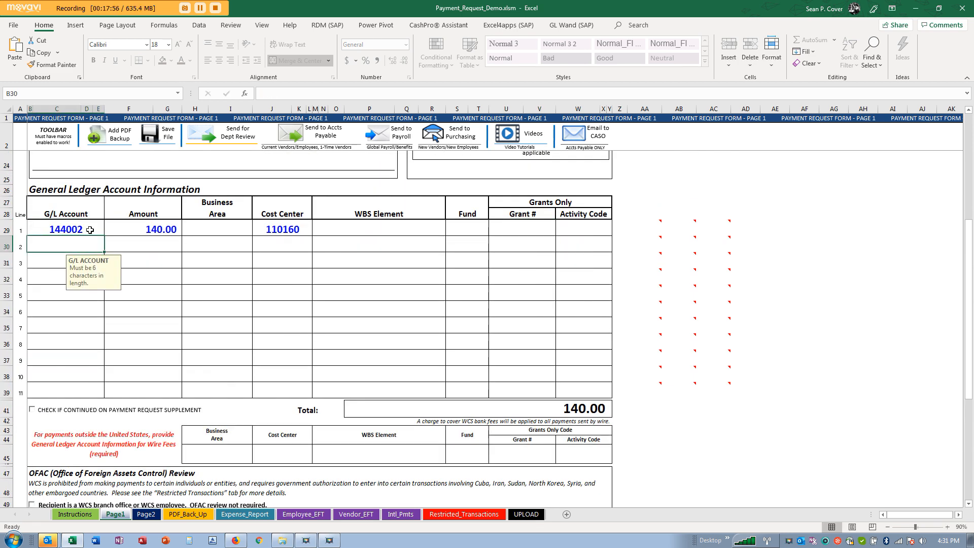
click(303, 226)
key(Delete)
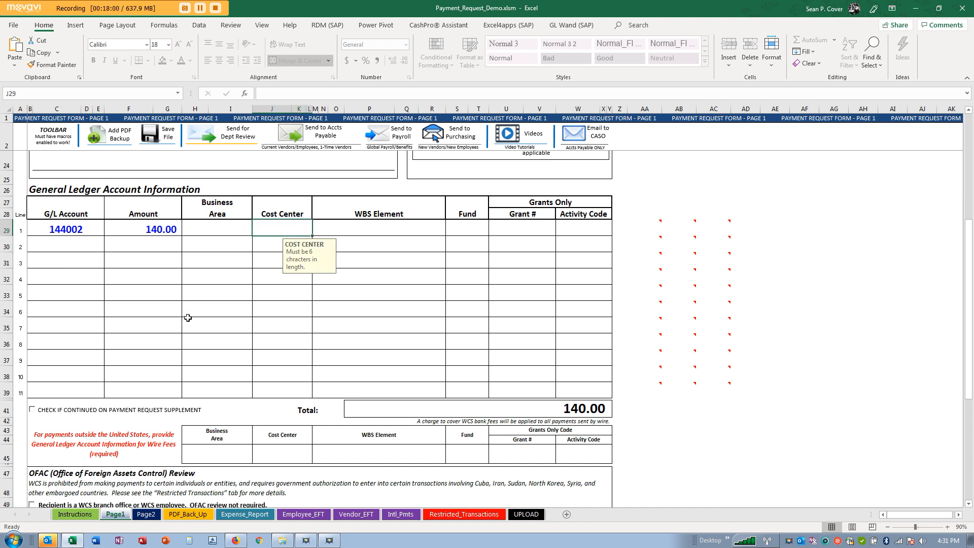
- Enter 110160 in the wire-fee Cost Center, then clear it again
click(401, 233)
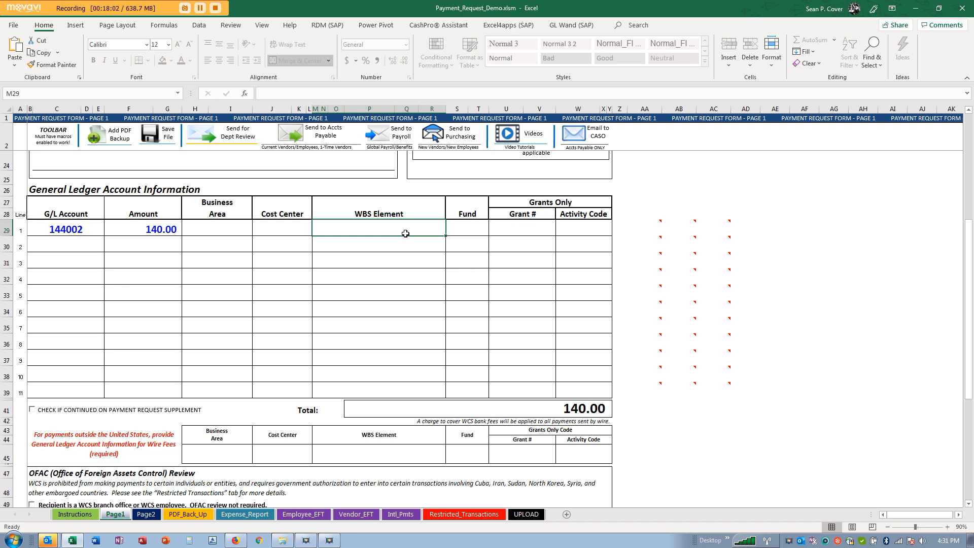
scroll(406, 234, down, 1)
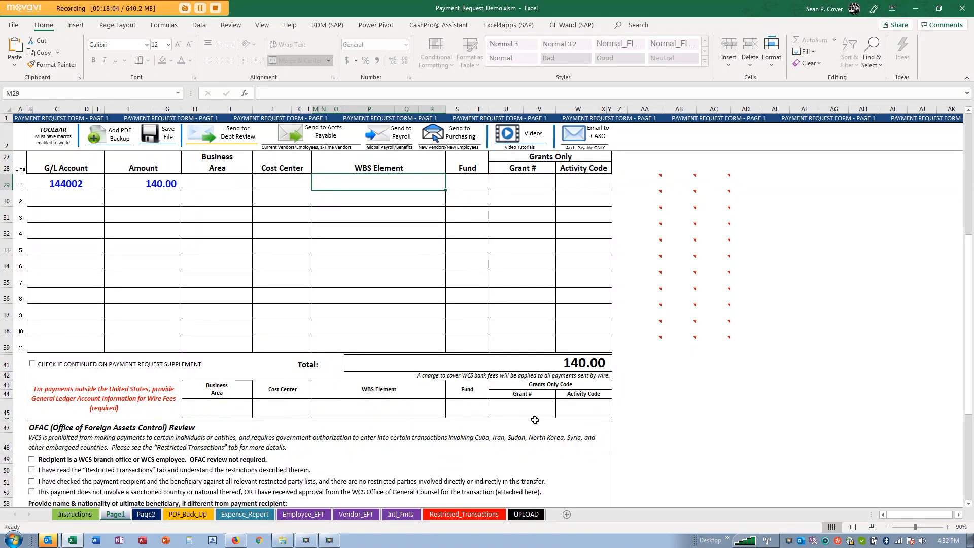
click(291, 416)
text(110160)
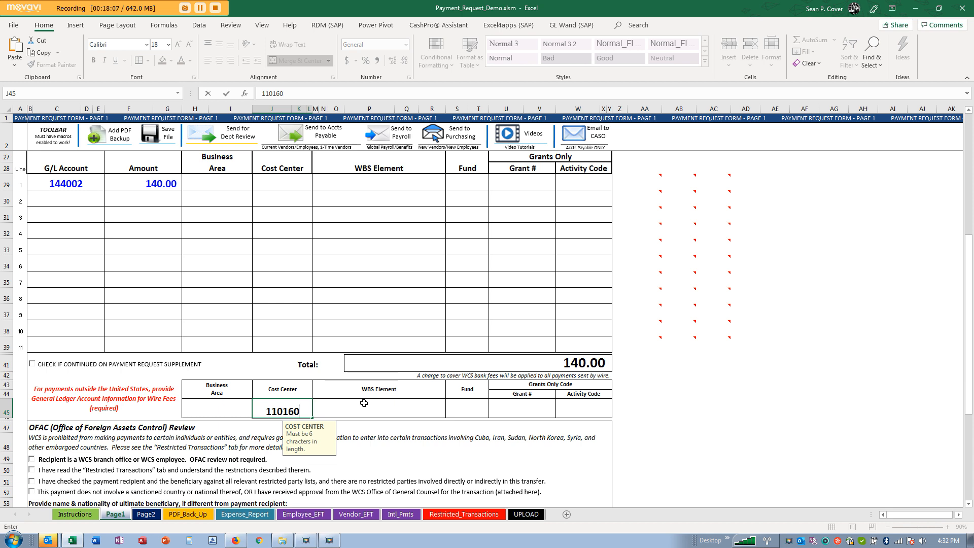
key(Return)
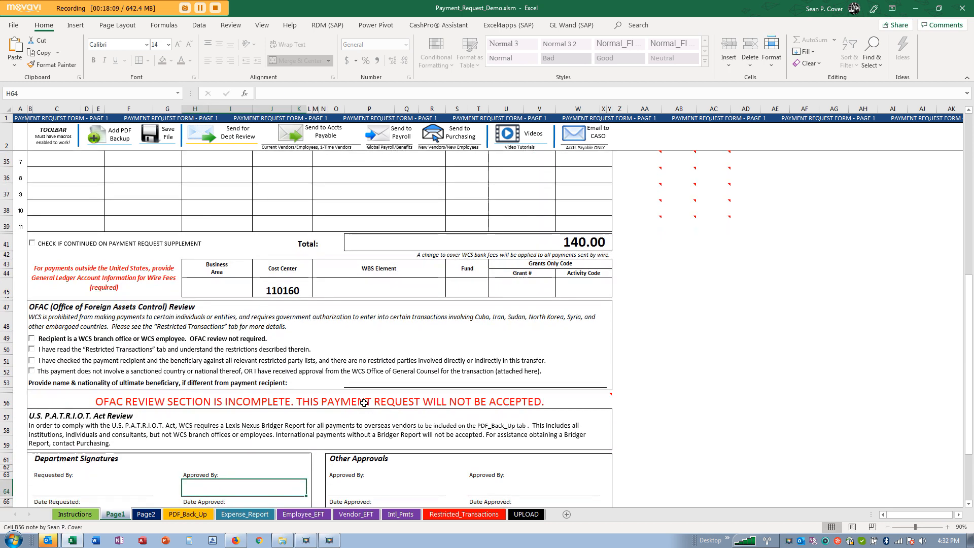
scroll(335, 362, up, 2)
scroll(334, 362, up, 2)
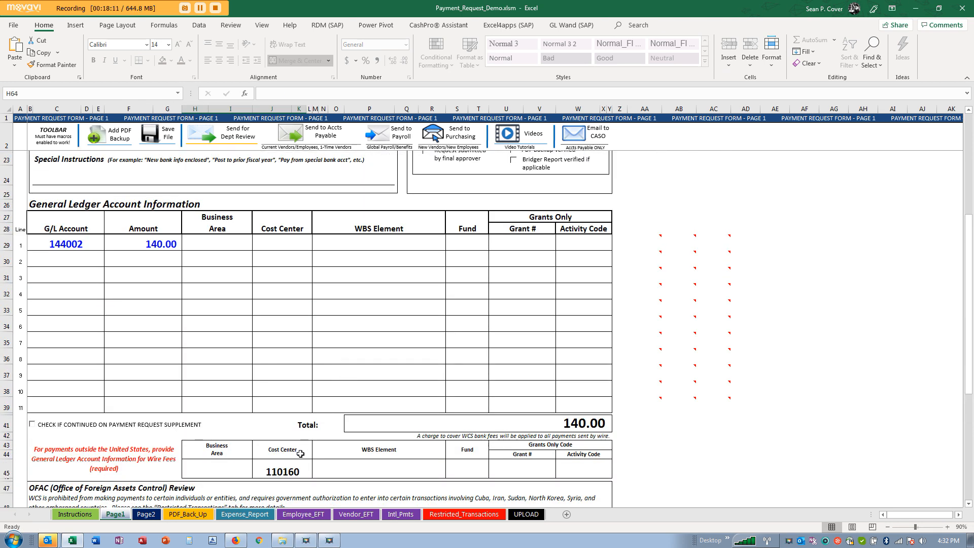
click(294, 467)
key(Delete)
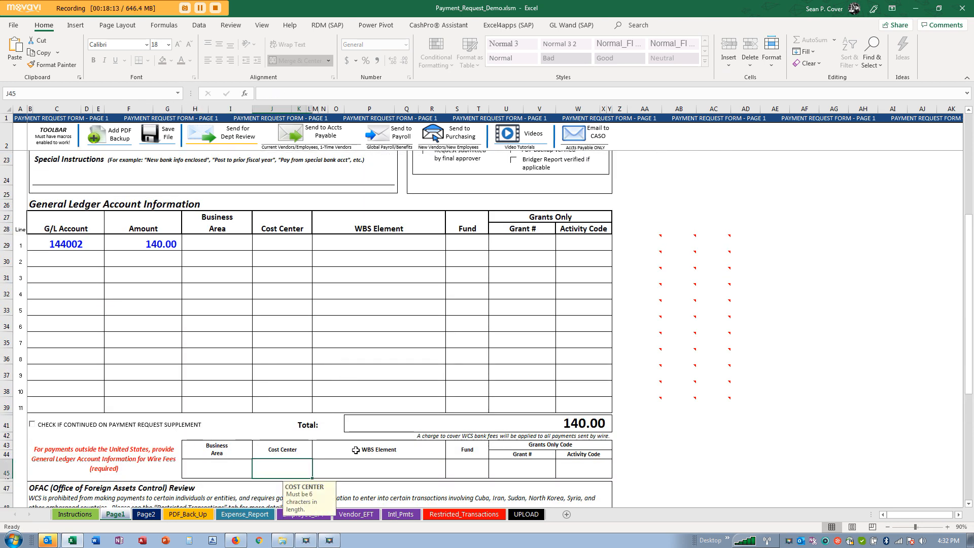
- Change line 1's G/L Account to 542001
click(91, 240)
text(6542)
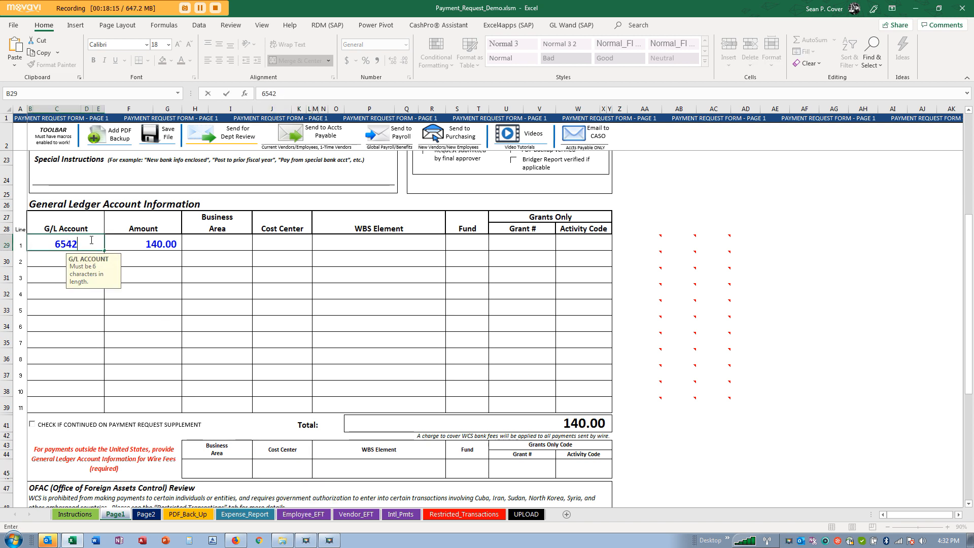
key(BackSpace)
key(BackSpace)
key(BackSpace)
key(BackSpace)
text(542001)
key(Return)
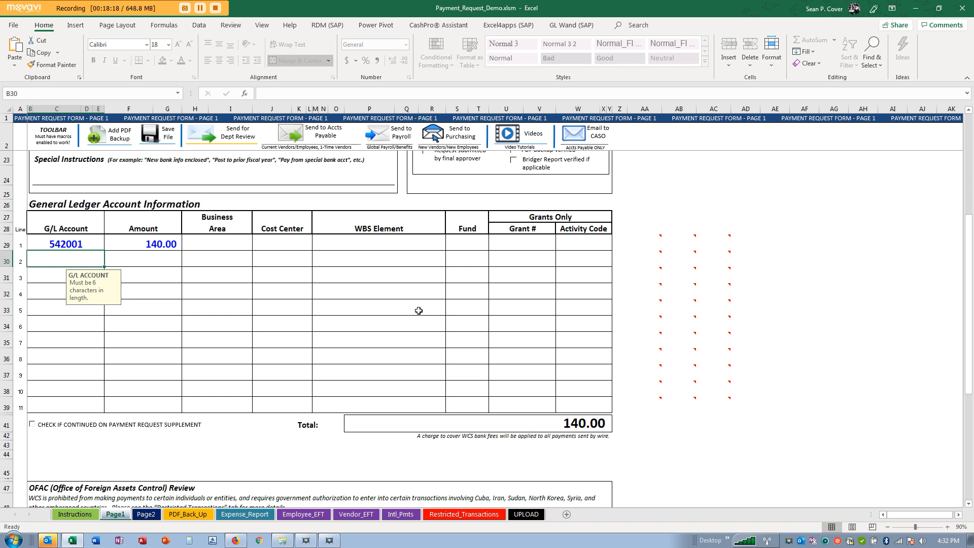
scroll(411, 310, down, 4)
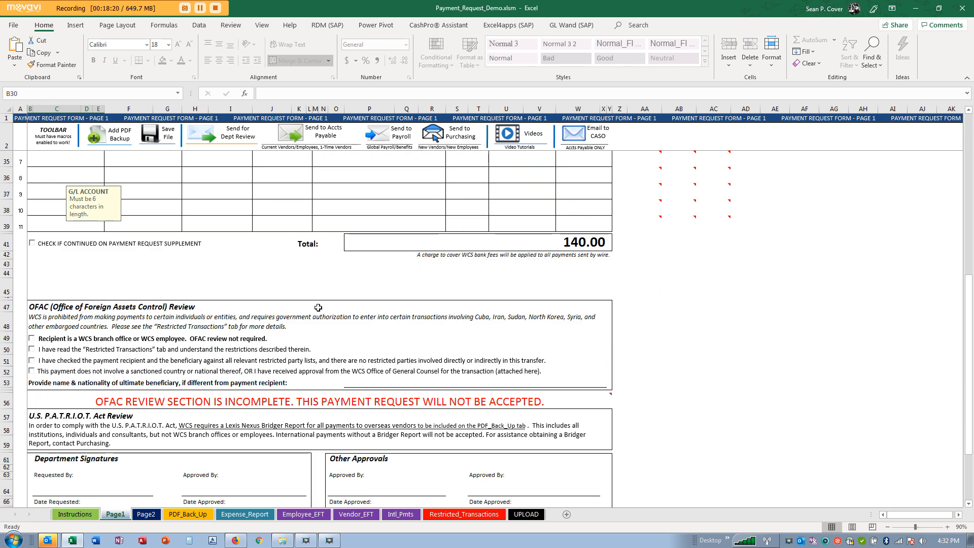
scroll(128, 356, down, 1)
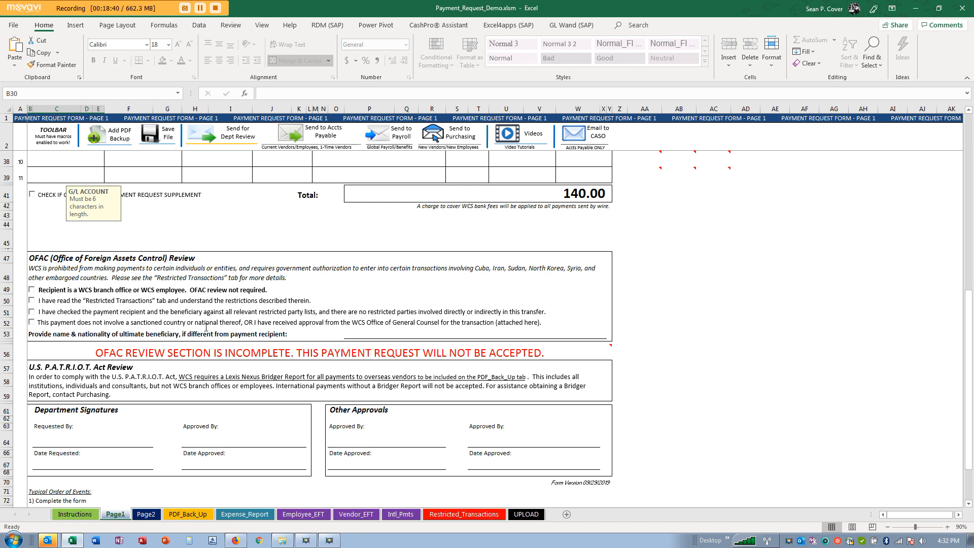
- Tick the Restricted Transactions and restricted party lists statements, leaving the sanctioned-country one unticked
click(33, 302)
click(32, 312)
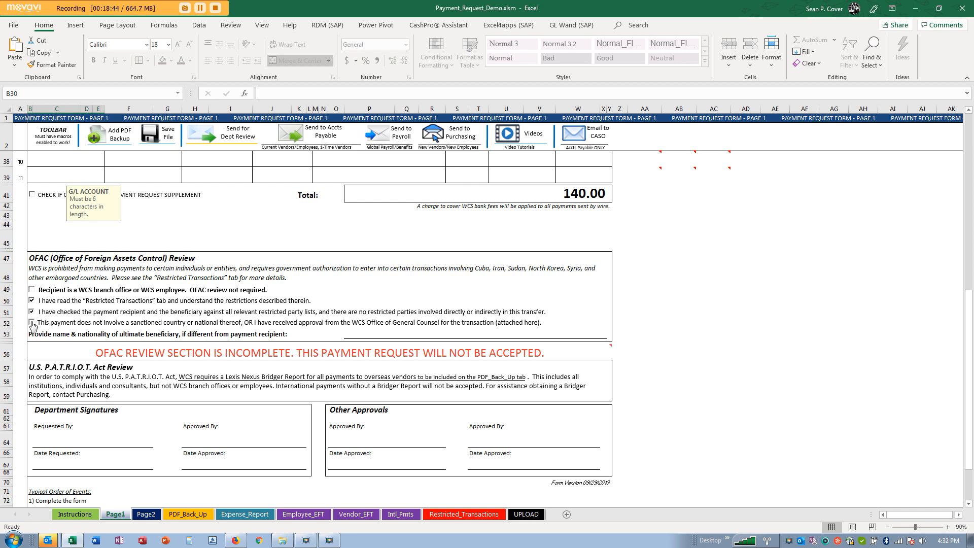
click(32, 323)
mouse_move(186, 351)
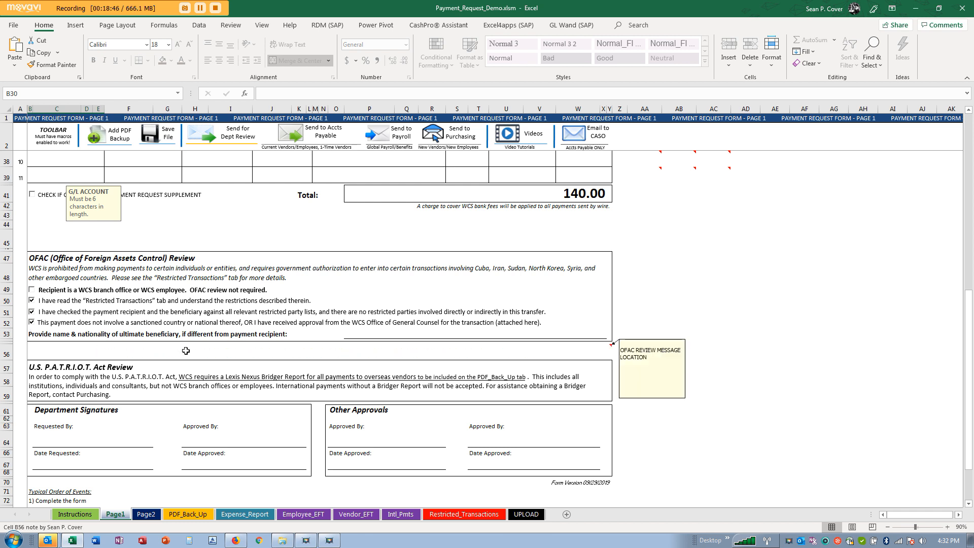
click(32, 324)
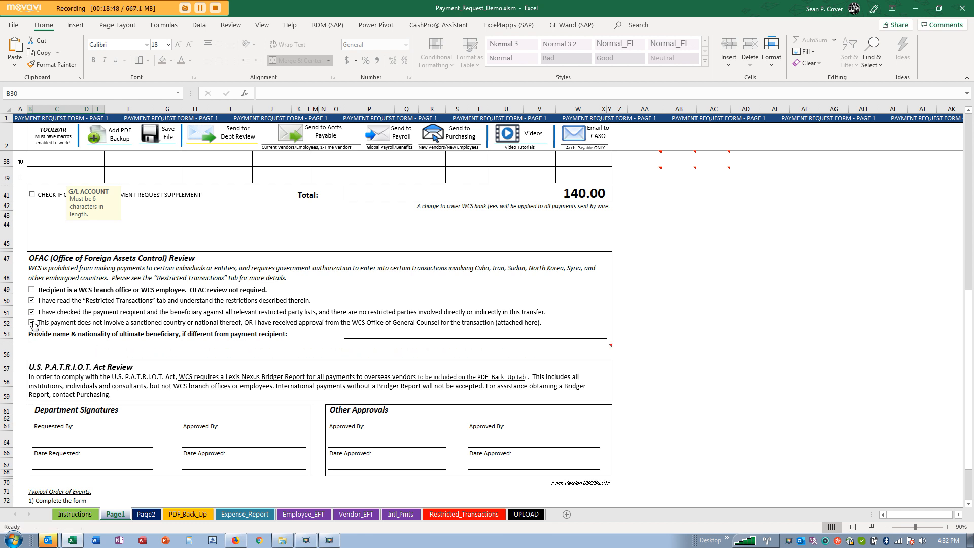
scroll(127, 333, up, 6)
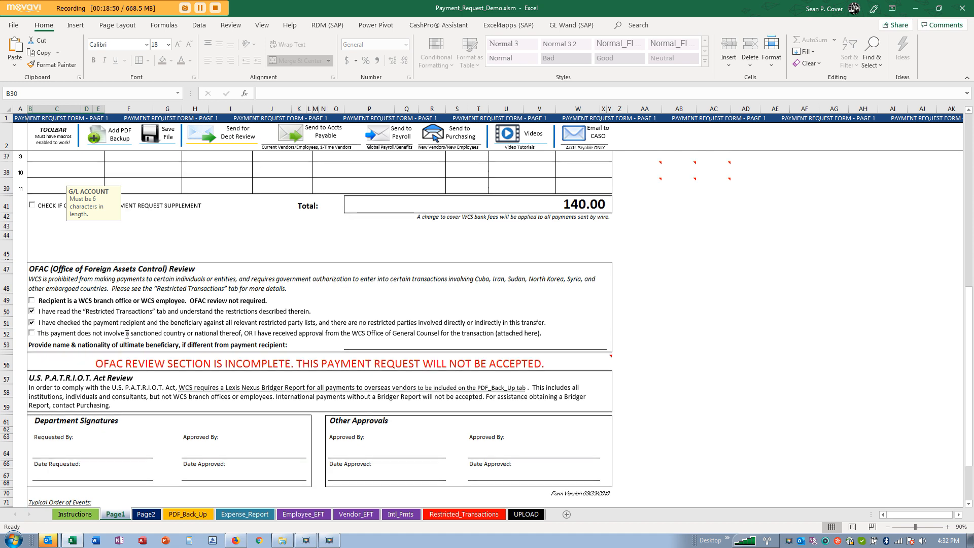
scroll(127, 333, up, 5)
click(166, 243)
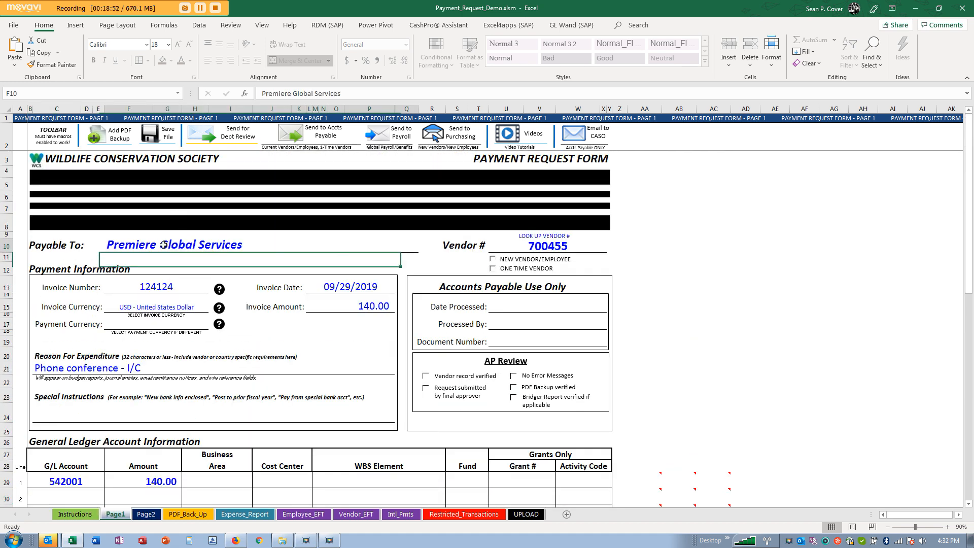
- Tick 'Recipient is a WCS branch office or WCS employee', leaving the sanctioned-country statement unticked
scroll(174, 280, down, 10)
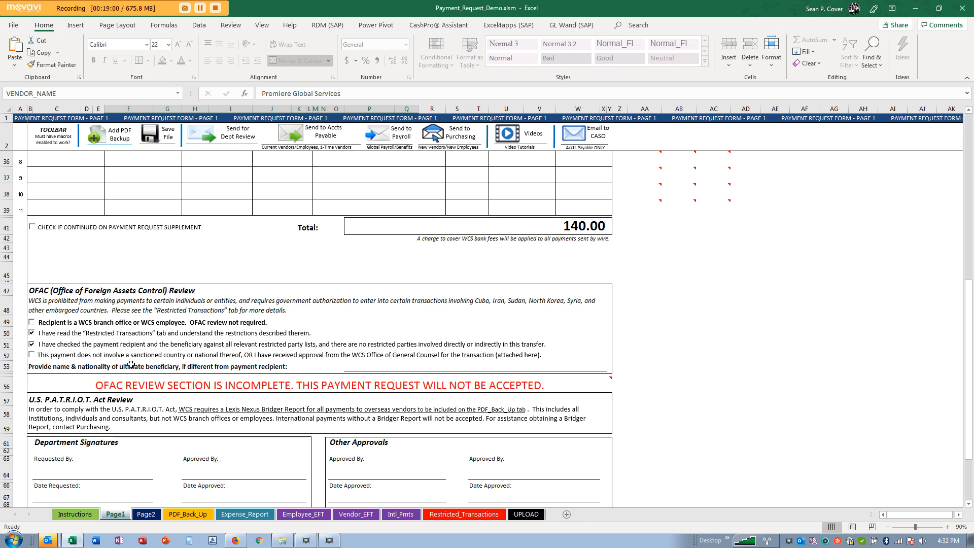
click(365, 363)
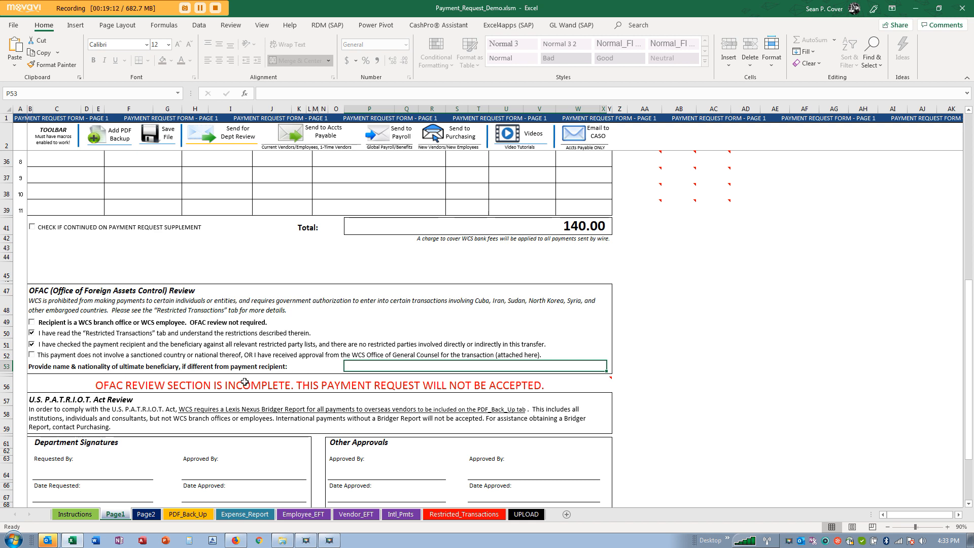
click(32, 356)
click(33, 356)
click(31, 322)
scroll(181, 344, down, 4)
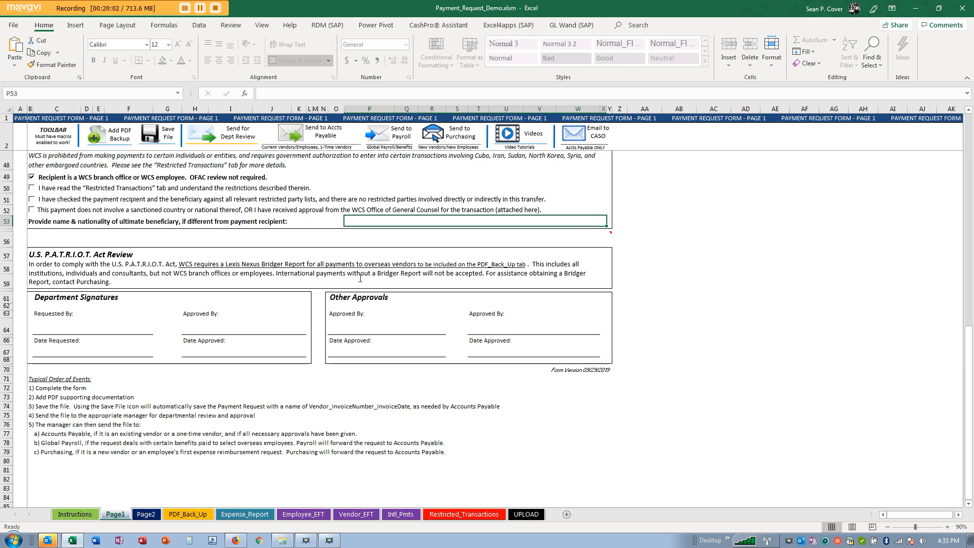
- Glance at the PDF_Back_Up sheet, then return to Page1 and toggle the WCS branch office statement
click(185, 514)
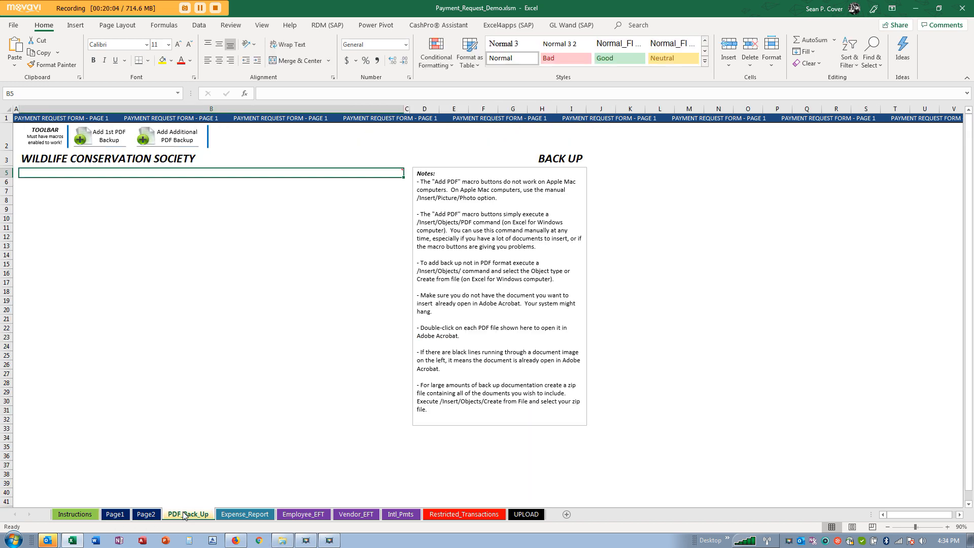
click(115, 514)
scroll(275, 364, up, 3)
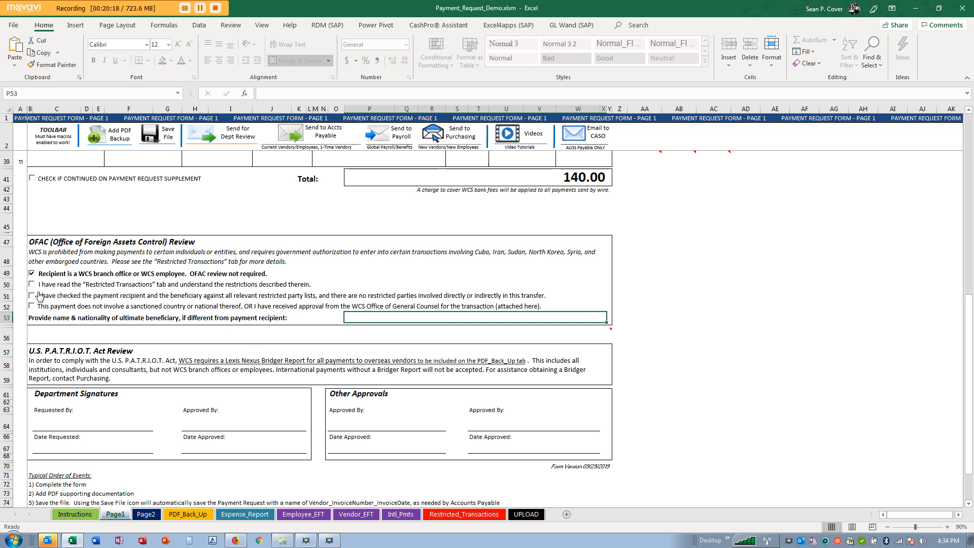
click(32, 274)
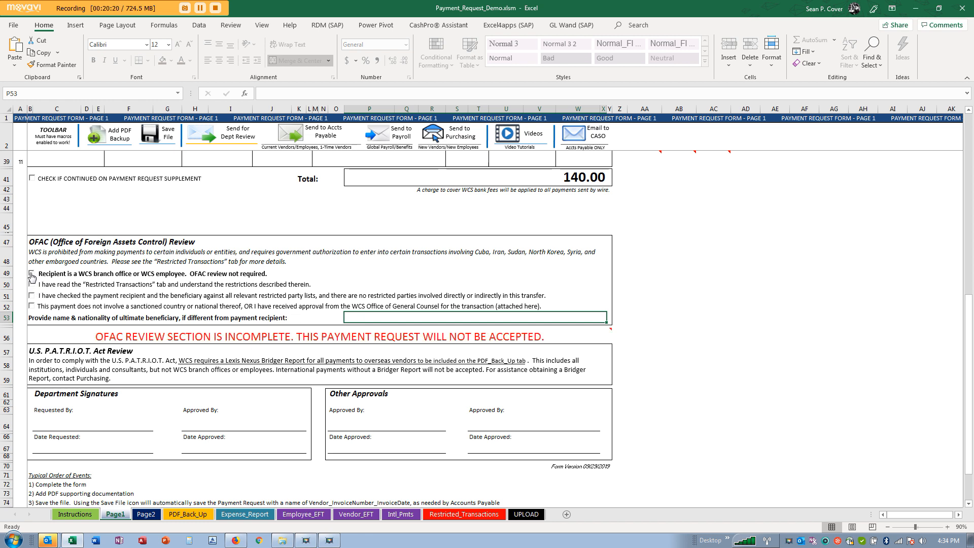
click(32, 274)
mouse_move(70, 337)
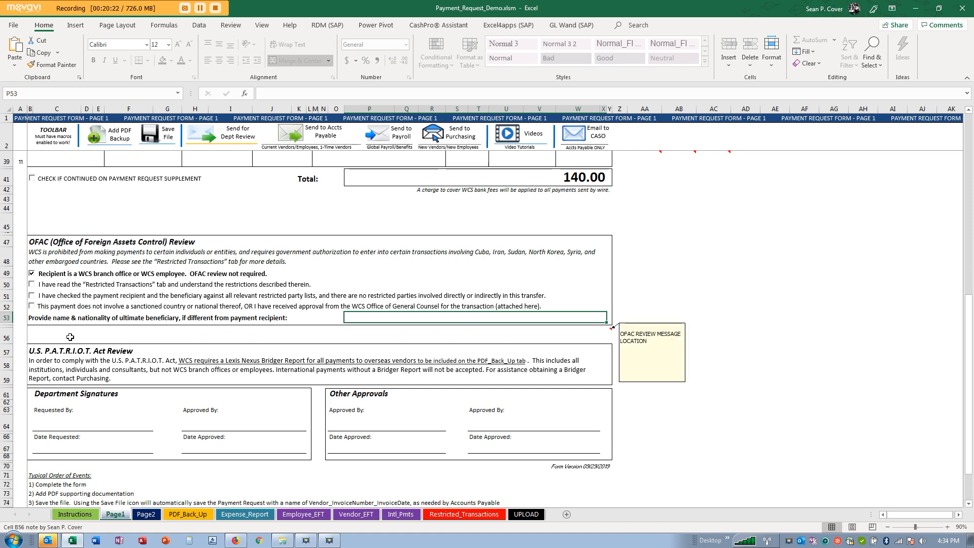
click(263, 305)
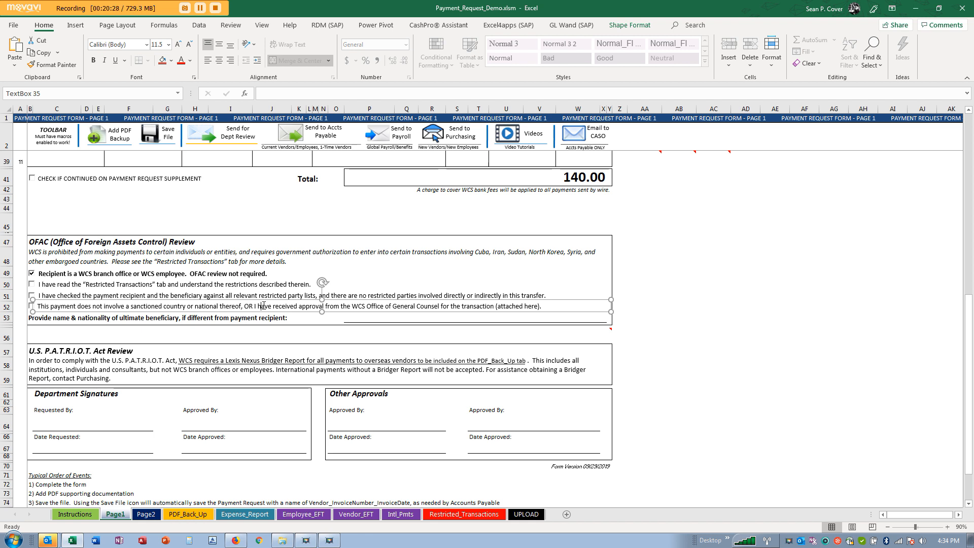
click(209, 351)
- Tick the Restricted Transactions, restricted party lists and sanctioned-country statements
scroll(143, 376, down, 2)
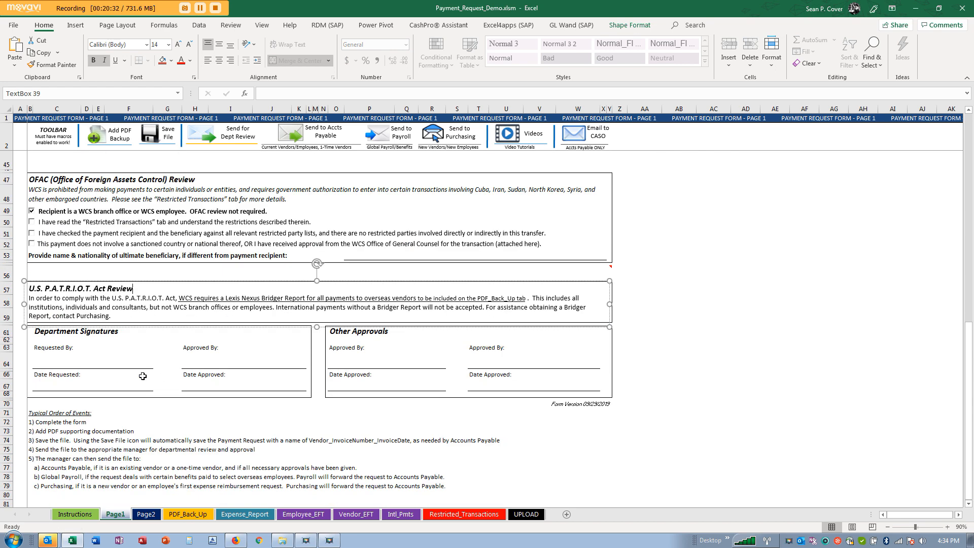
click(31, 222)
click(32, 233)
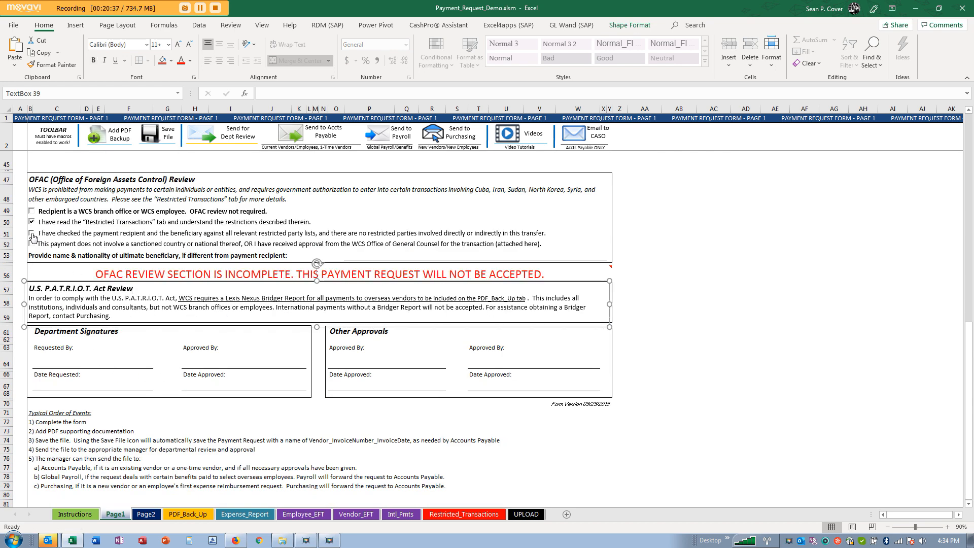
click(31, 244)
click(80, 366)
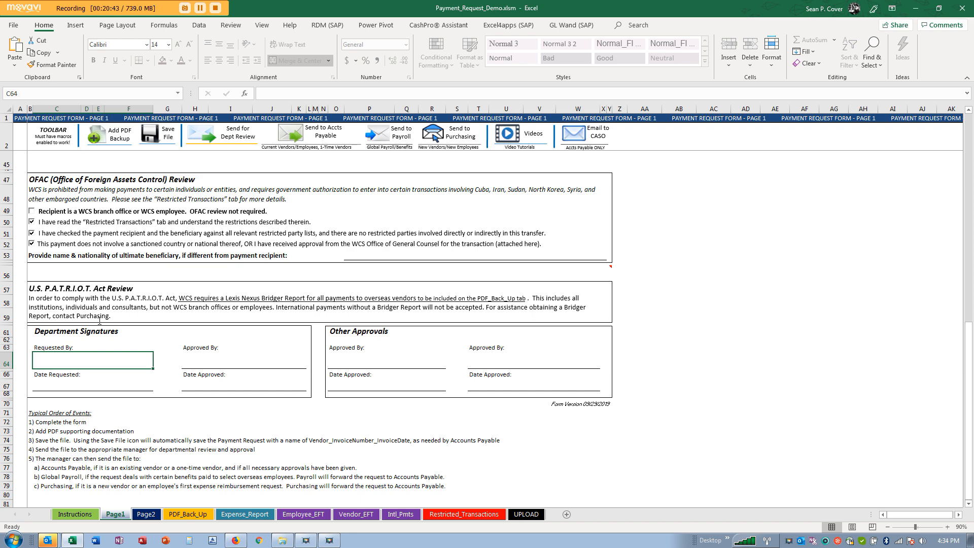
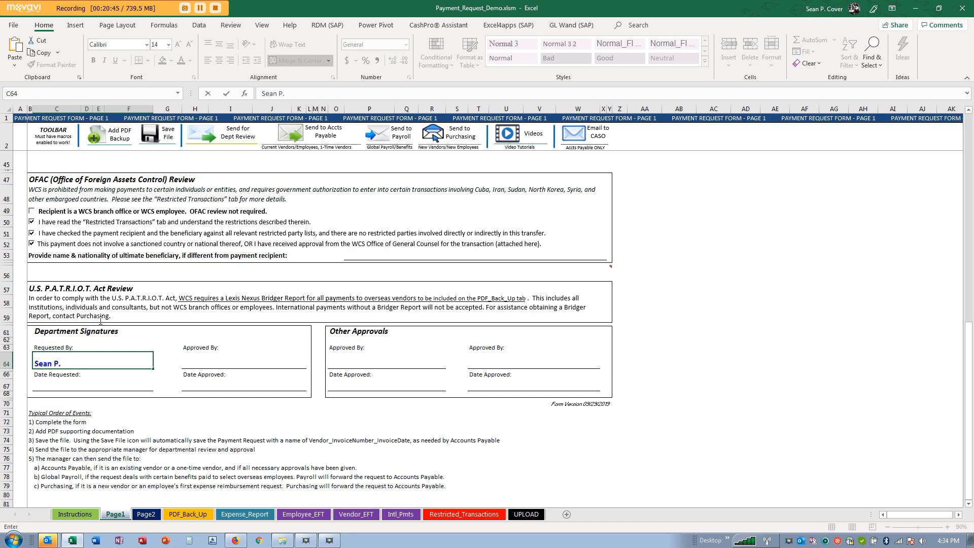
key(Return)
text(9)
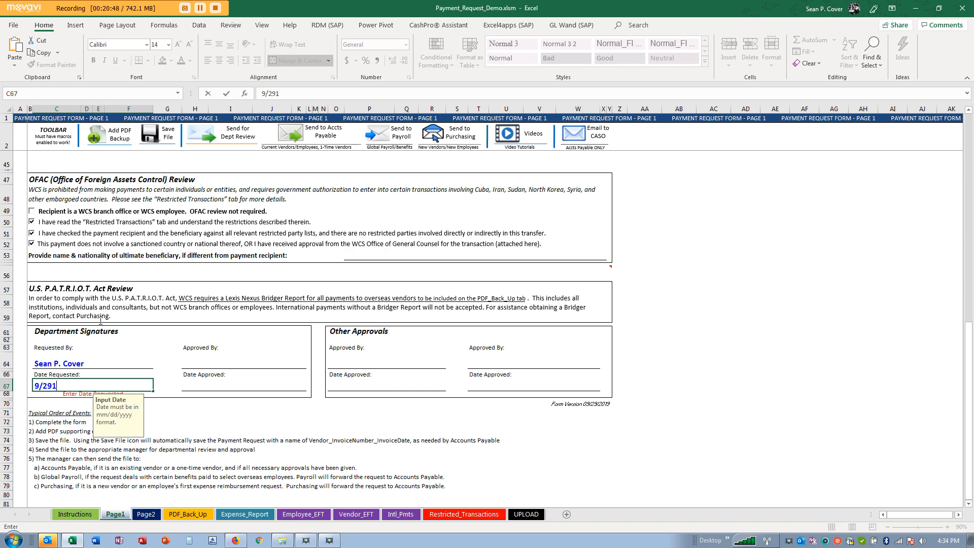
text(/29/19)
key(Return)
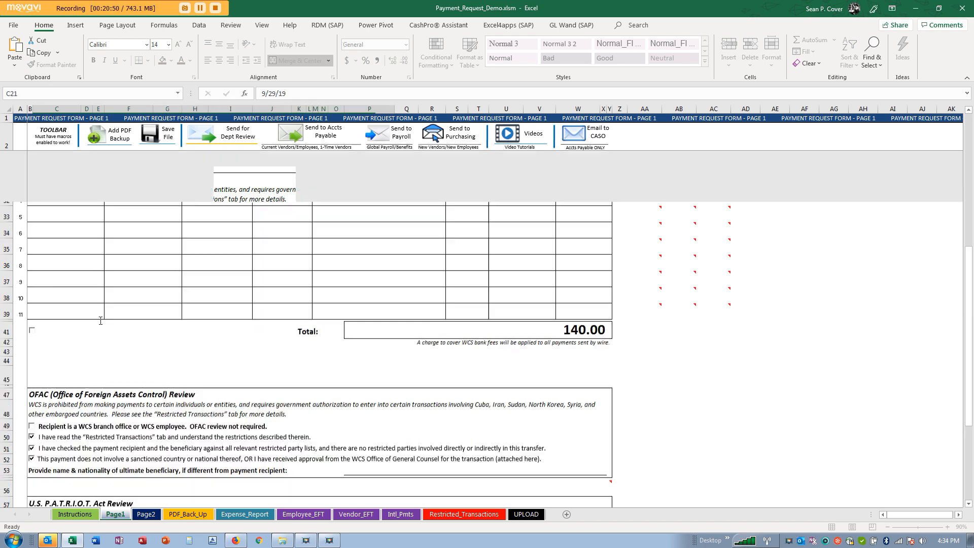
scroll(99, 311, down, 9)
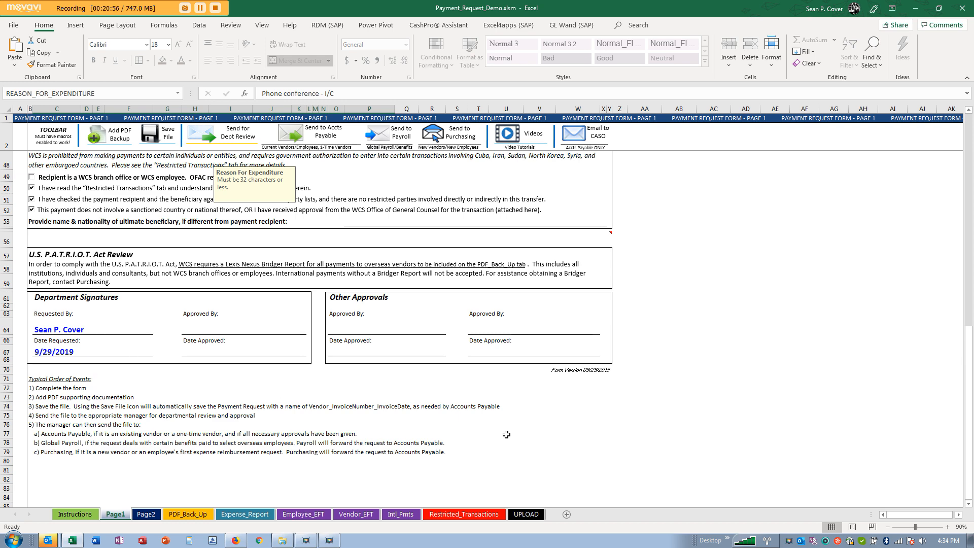
click(102, 350)
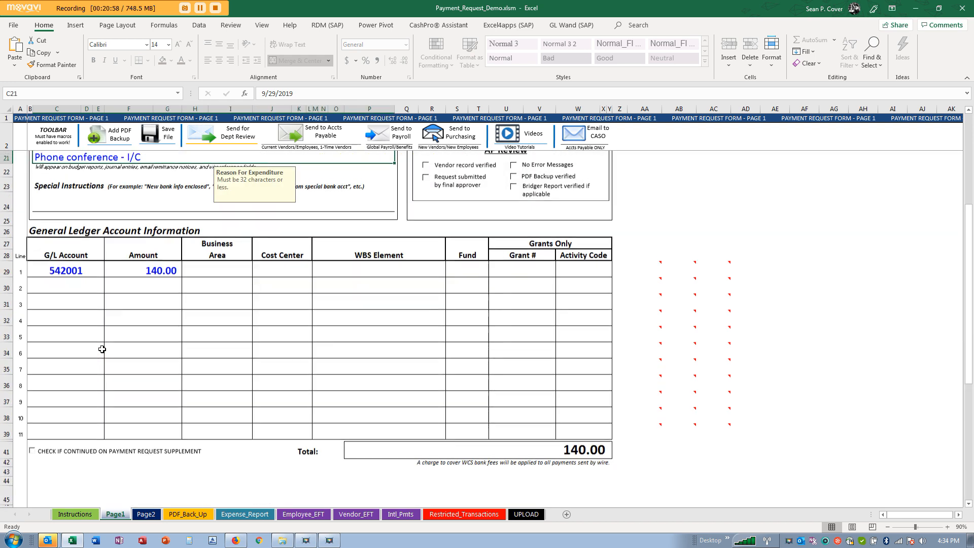
scroll(157, 358, up, 6)
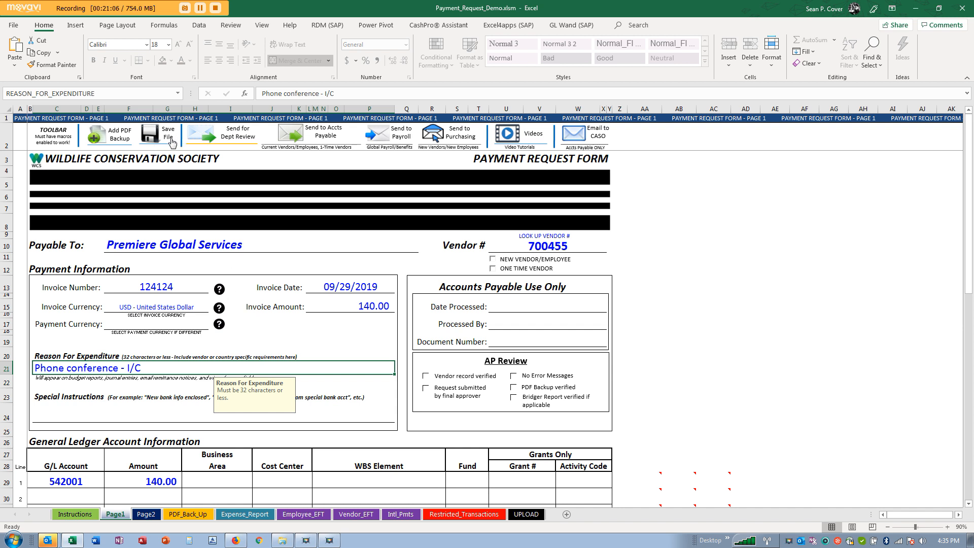
- Embed PGI_Invoice.pdf as the first PDF backup and open it for viewing
click(193, 513)
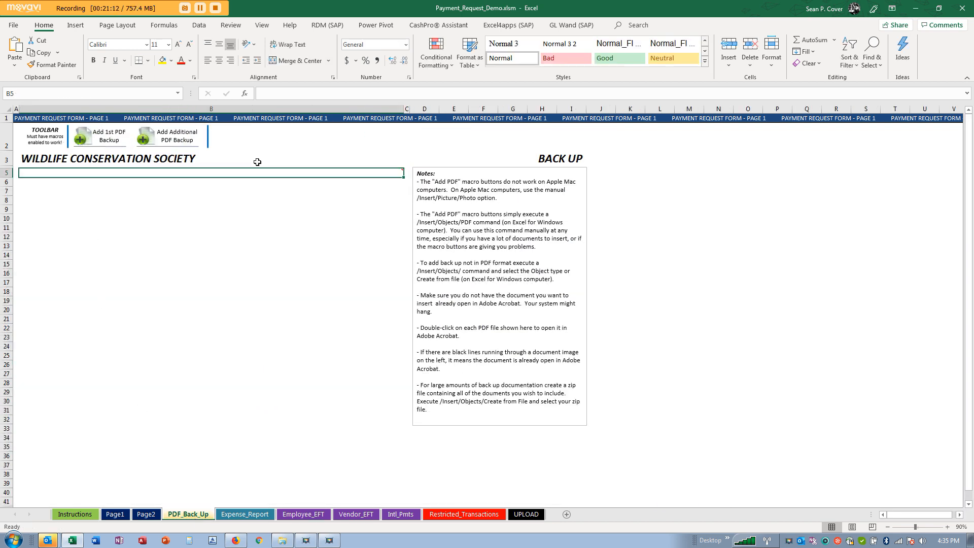
click(105, 144)
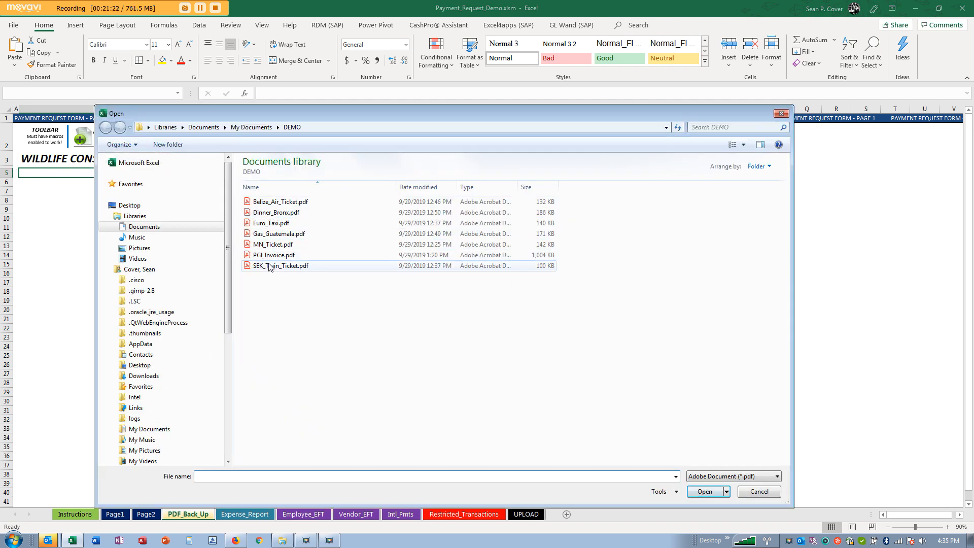
drag(339, 117, 373, 60)
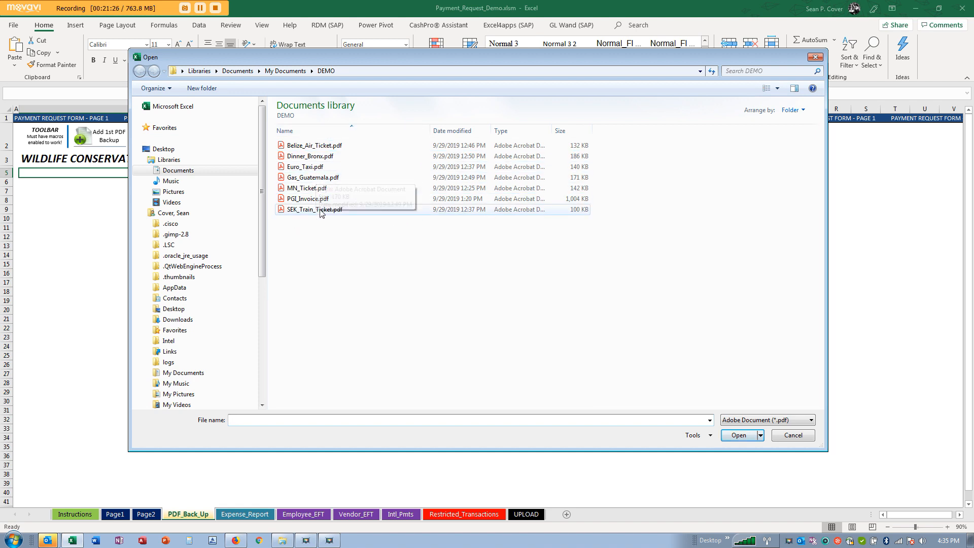
click(307, 199)
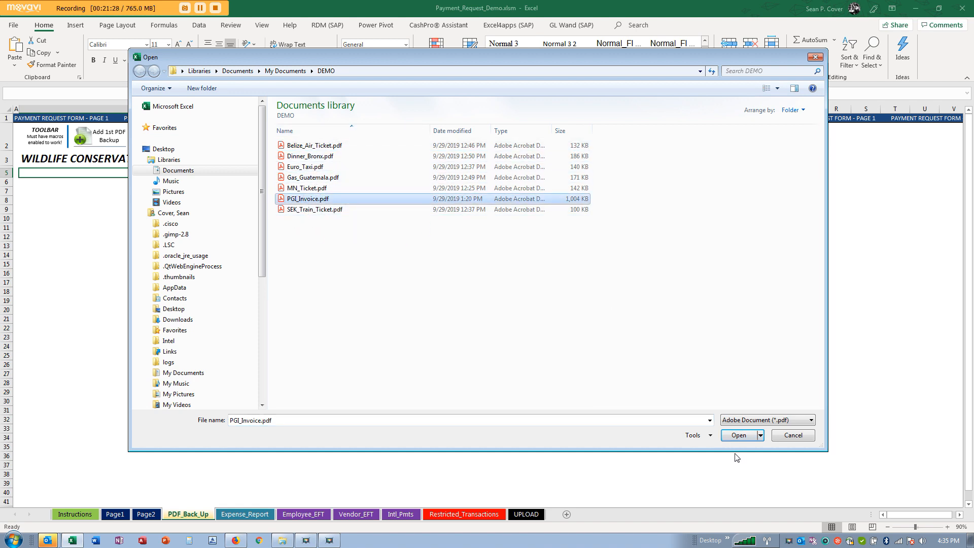
click(739, 435)
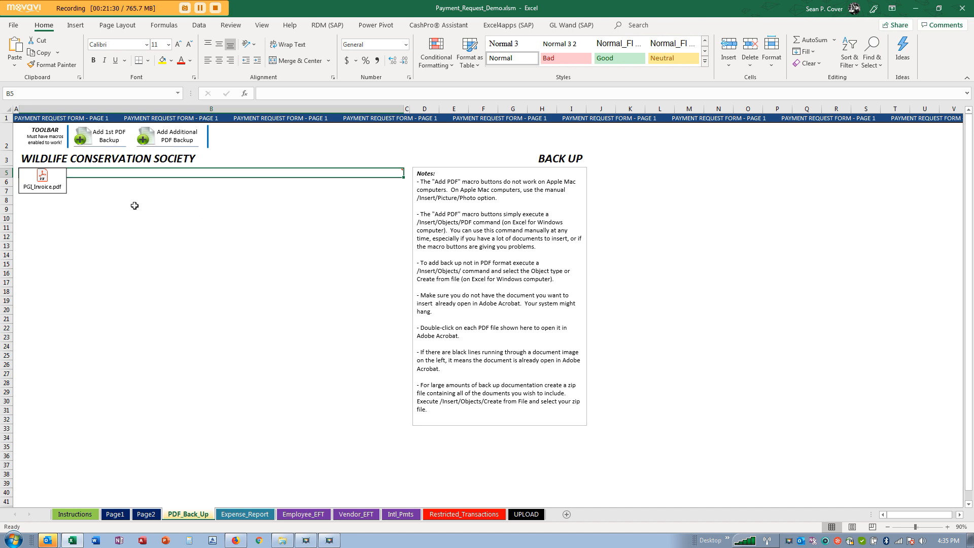
double_click(42, 192)
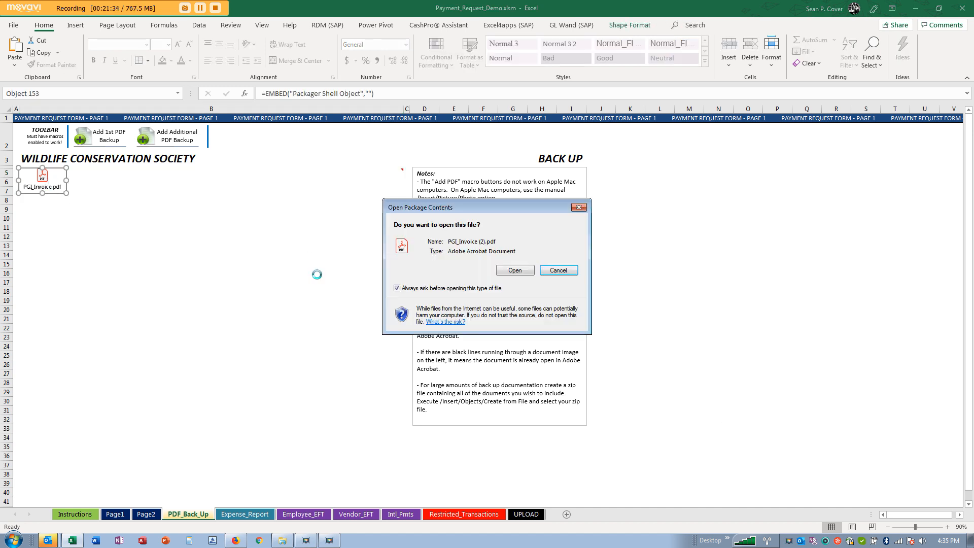
click(510, 270)
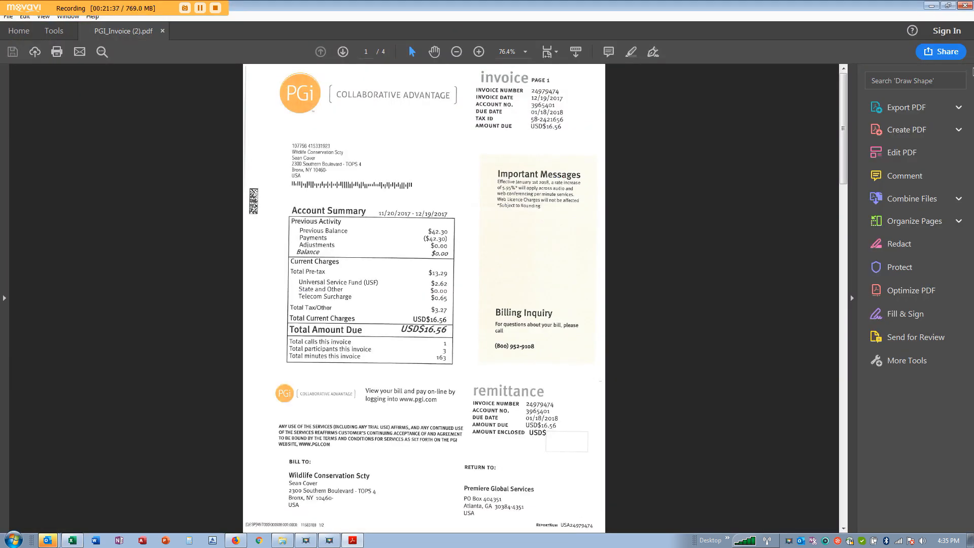
- Close the PGI invoice in Acrobat and select cell B9 on the PDF_Back_Up sheet
click(965, 5)
click(75, 212)
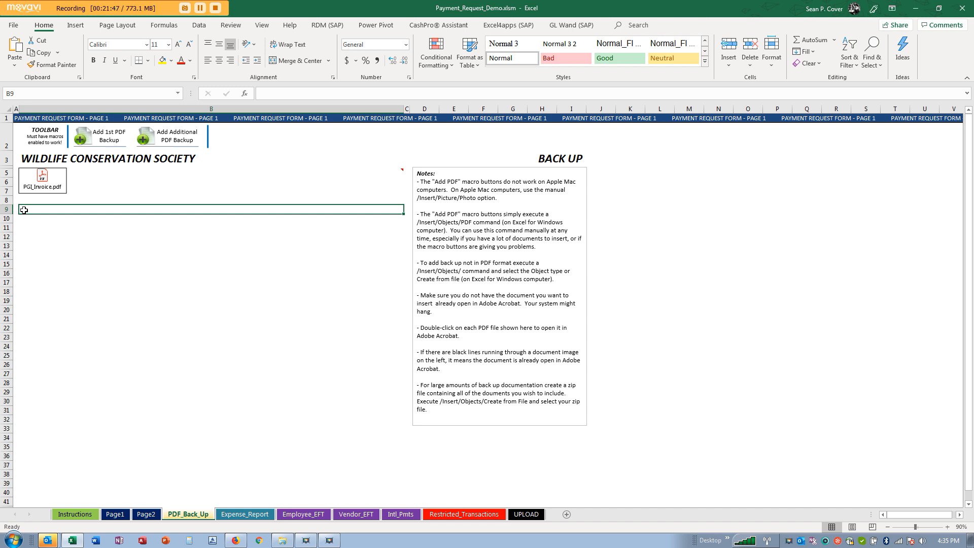
click(183, 137)
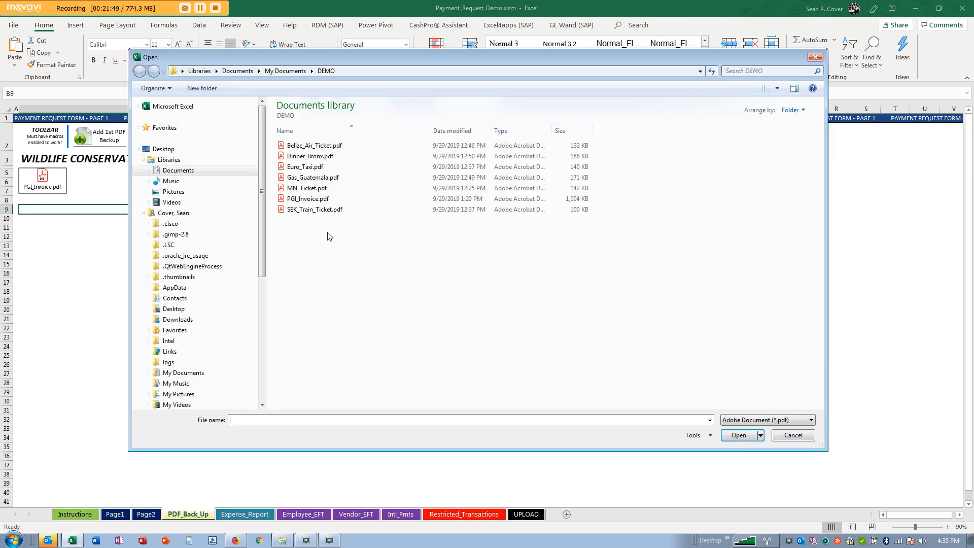
click(303, 189)
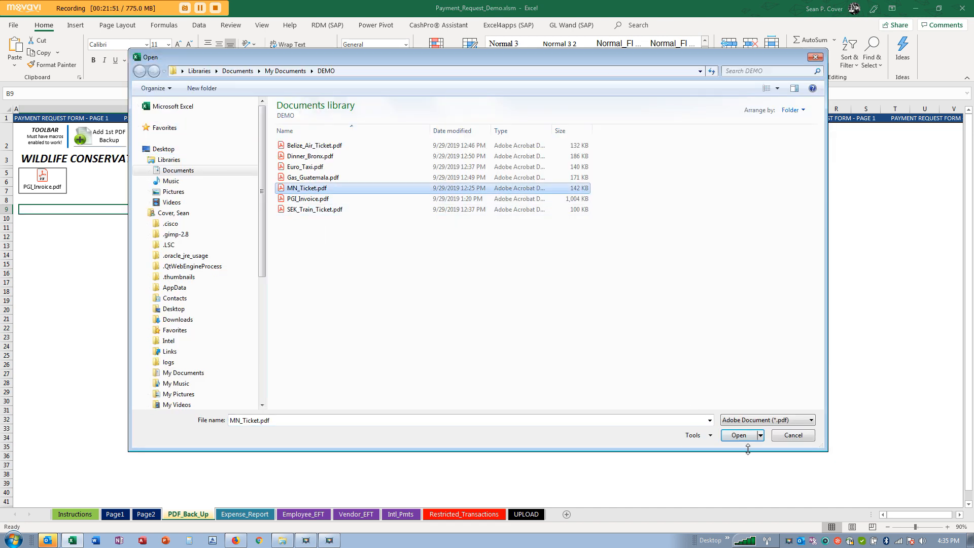
click(739, 435)
right_click(41, 214)
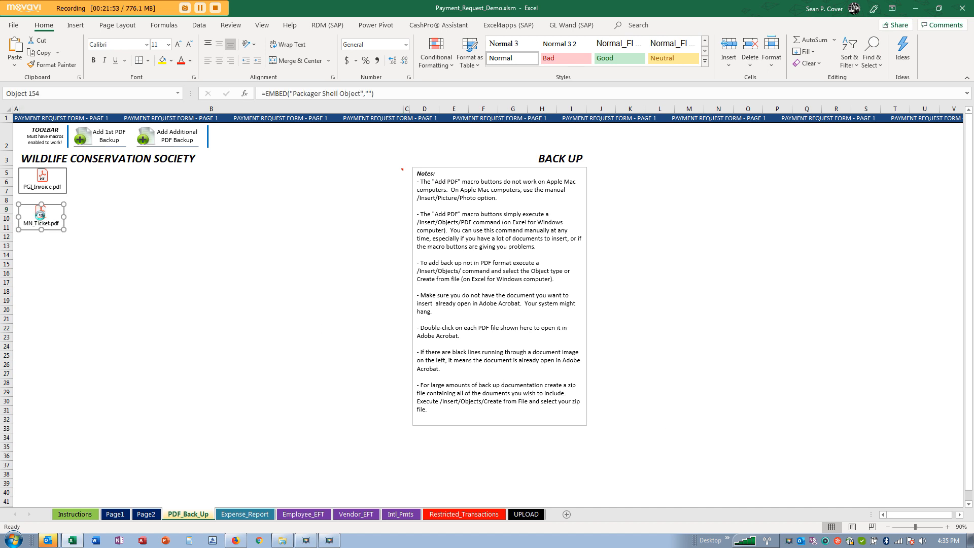
key(Escape)
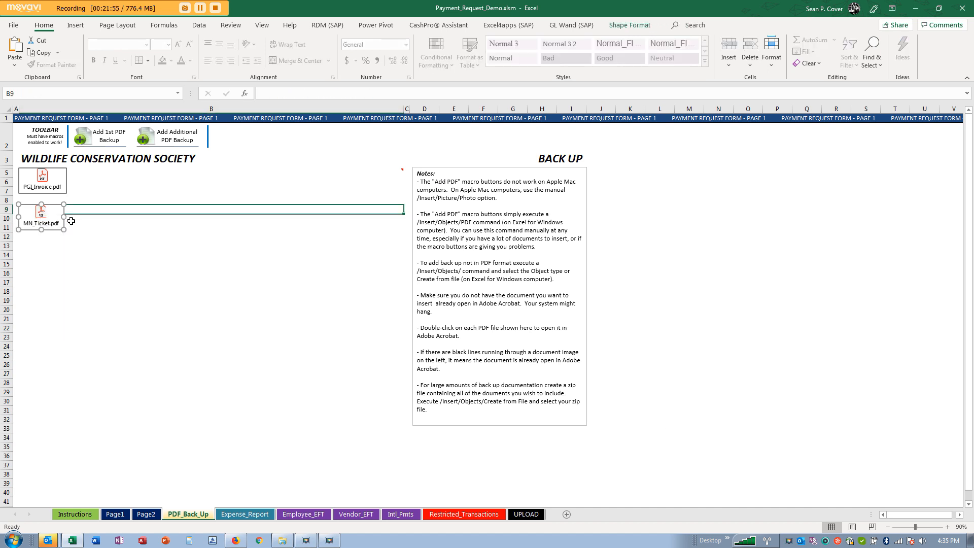
key(Delete)
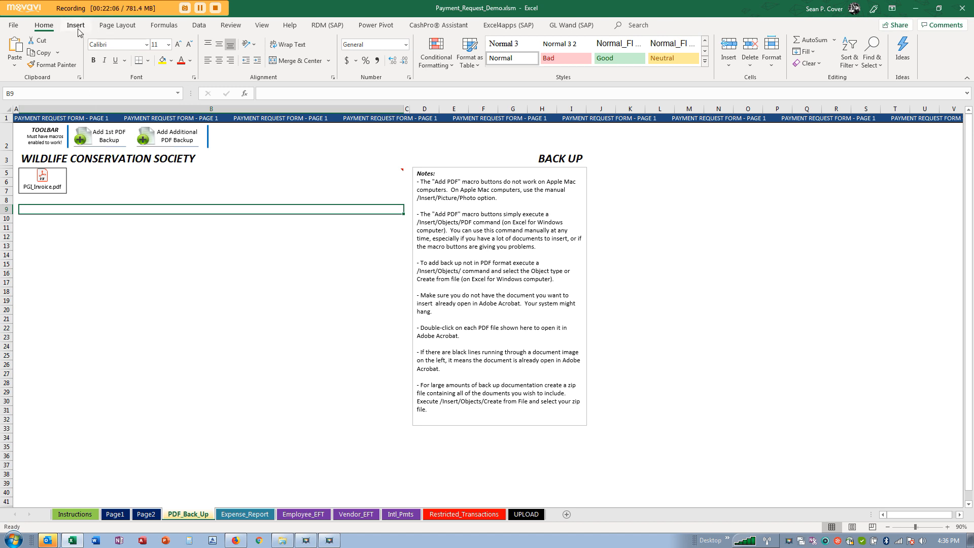
click(76, 25)
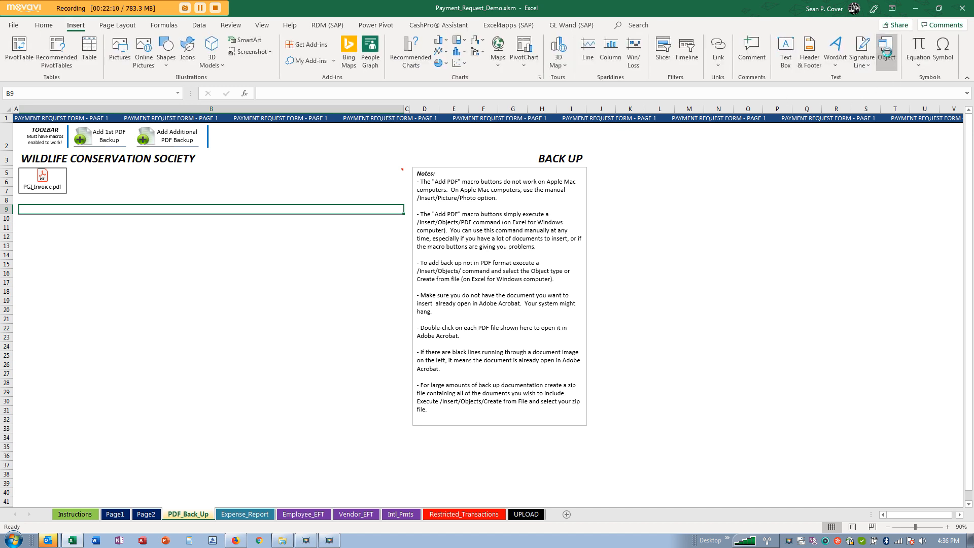
click(886, 50)
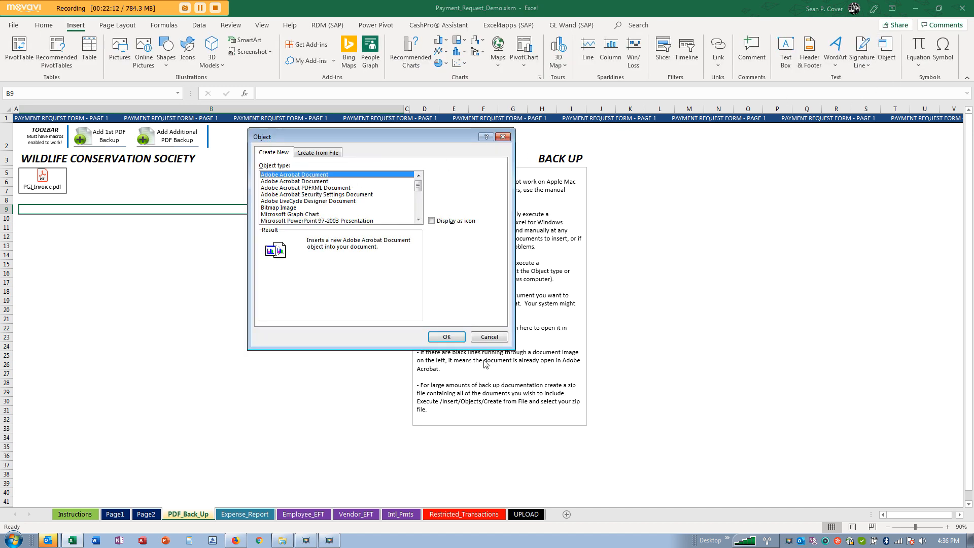
click(446, 336)
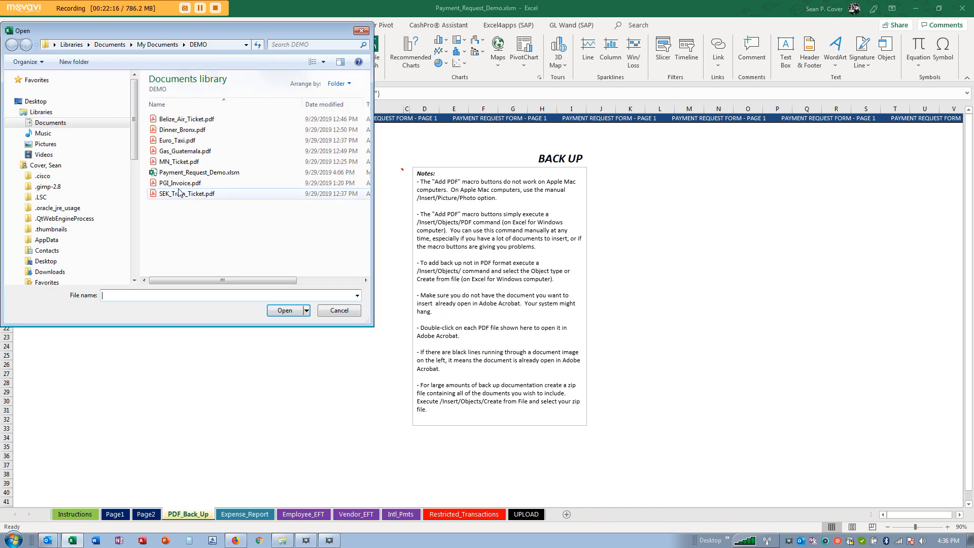
click(180, 184)
click(285, 310)
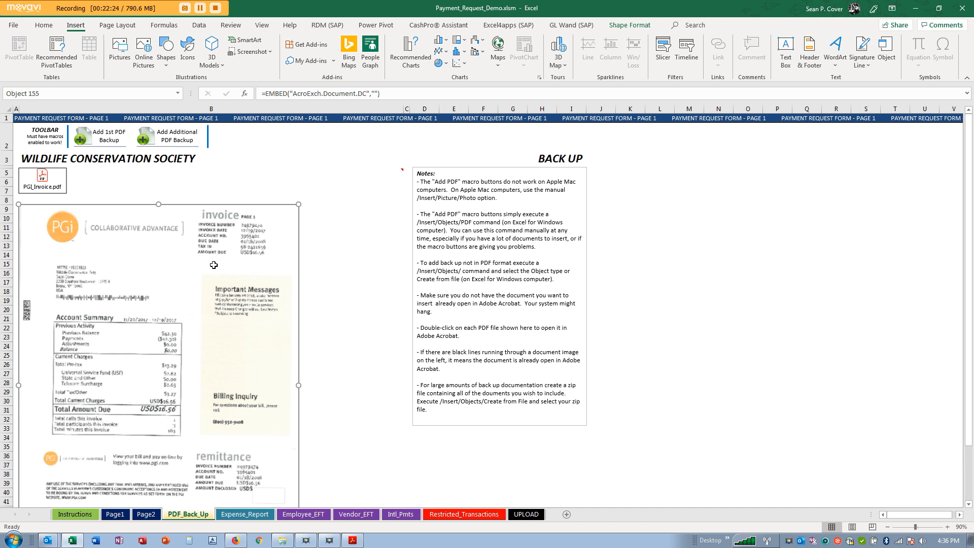
key(Delete)
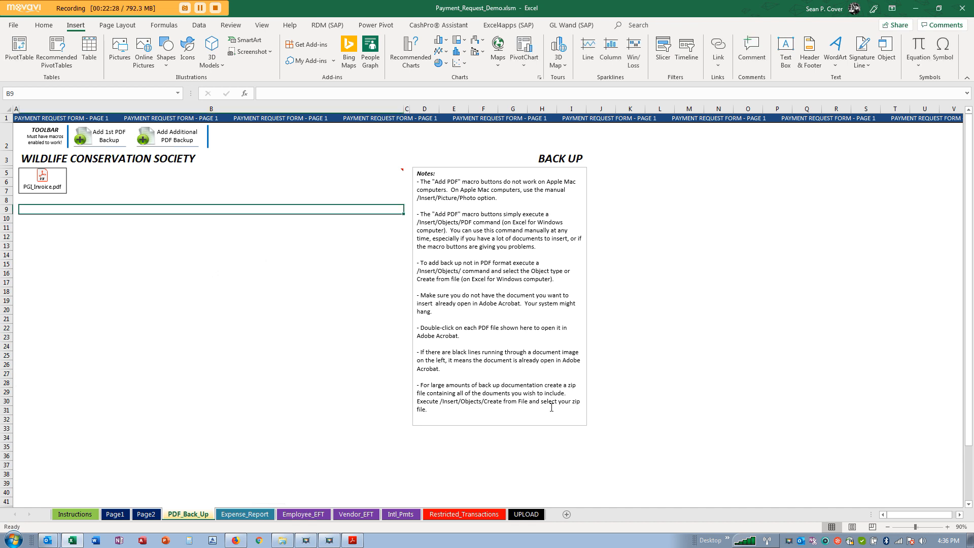
click(479, 346)
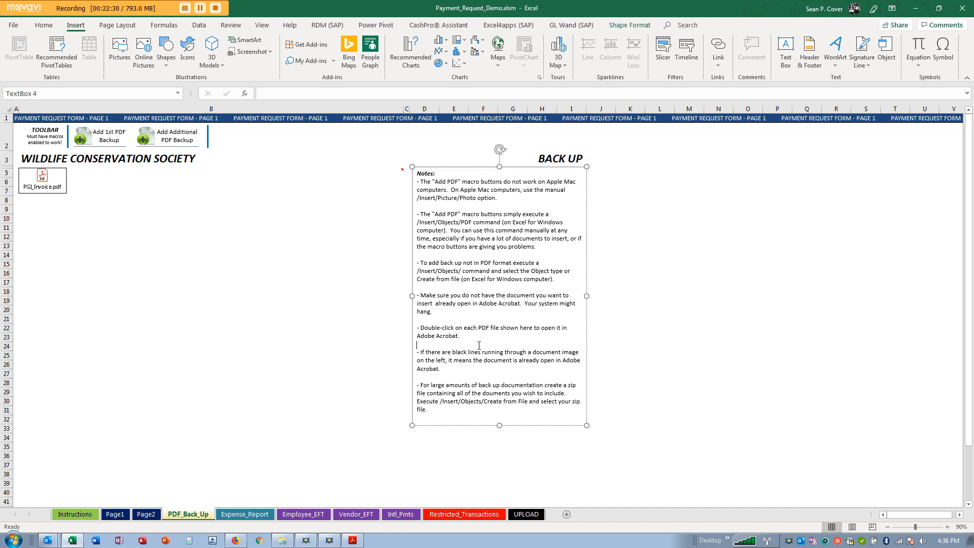
click(76, 229)
click(32, 209)
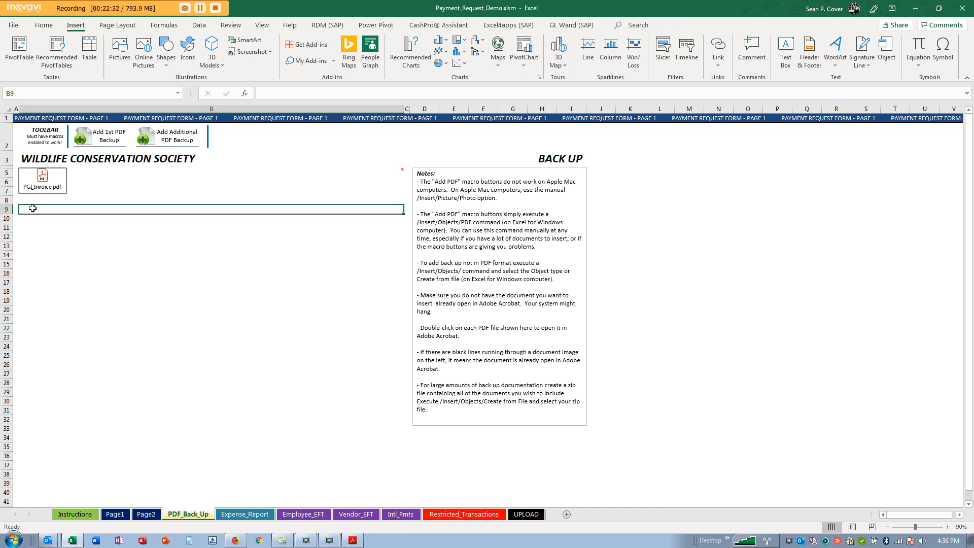
click(887, 63)
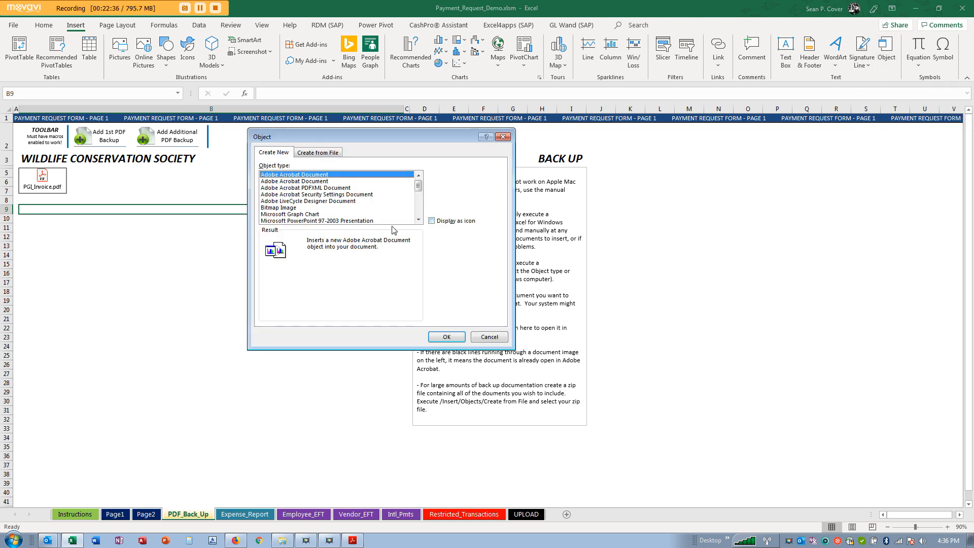
click(319, 153)
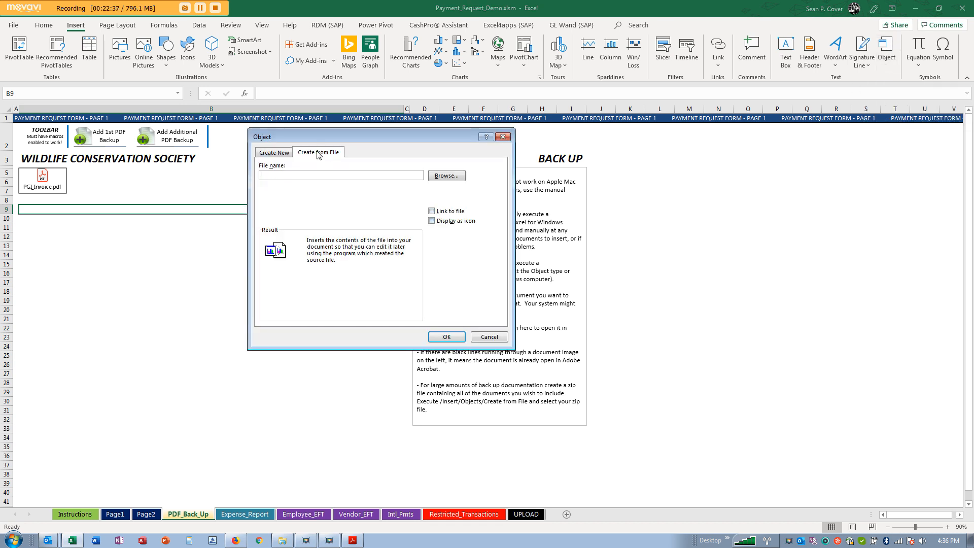
click(431, 222)
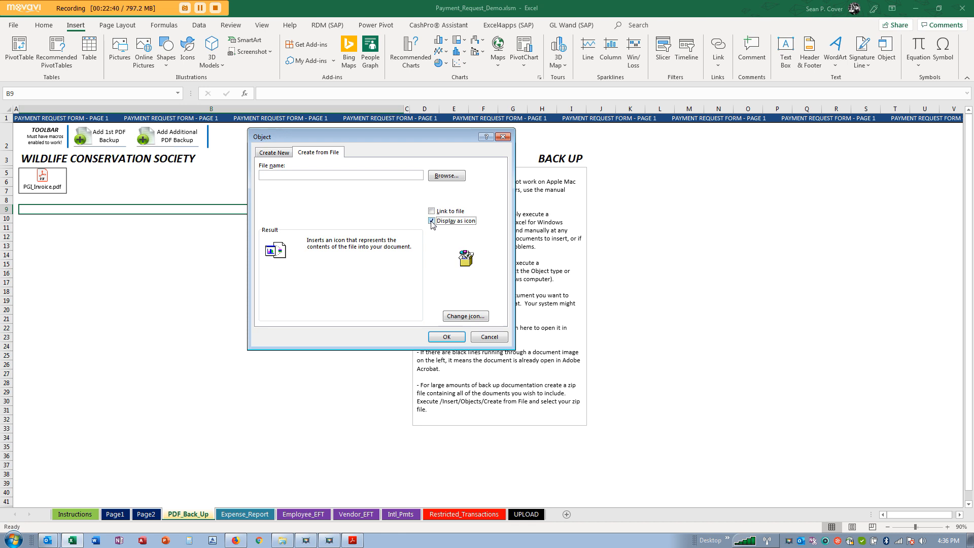
click(450, 176)
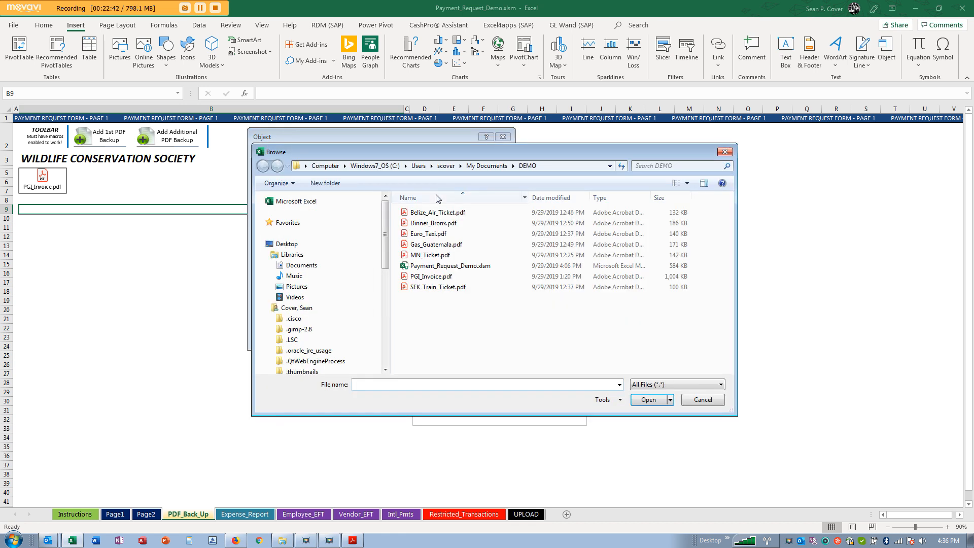
click(705, 401)
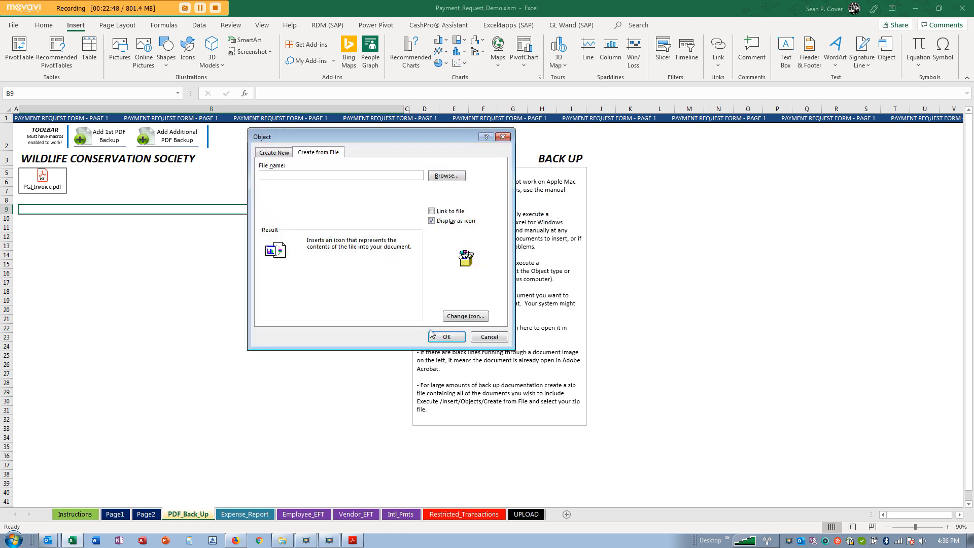
click(481, 339)
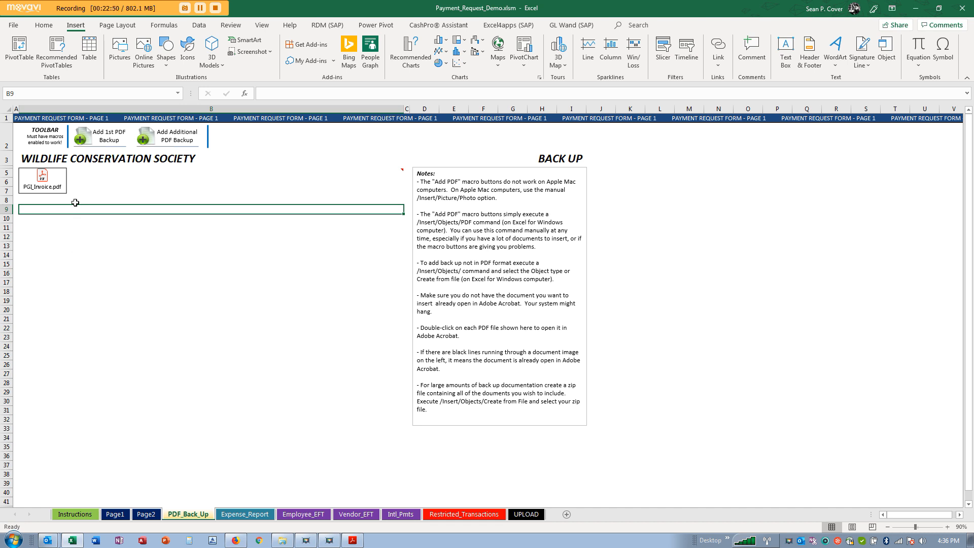
click(115, 515)
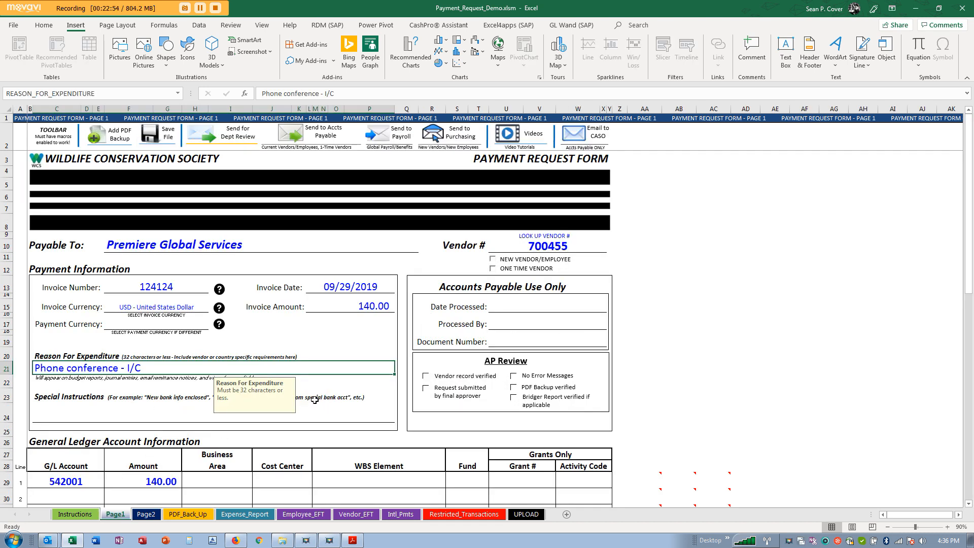
scroll(314, 400, down, 2)
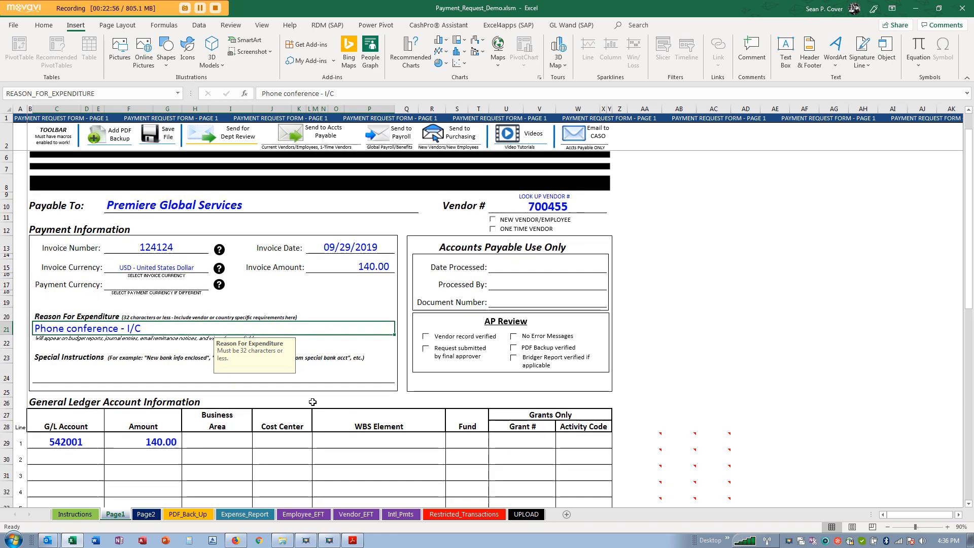
scroll(313, 401, down, 1)
scroll(314, 402, up, 3)
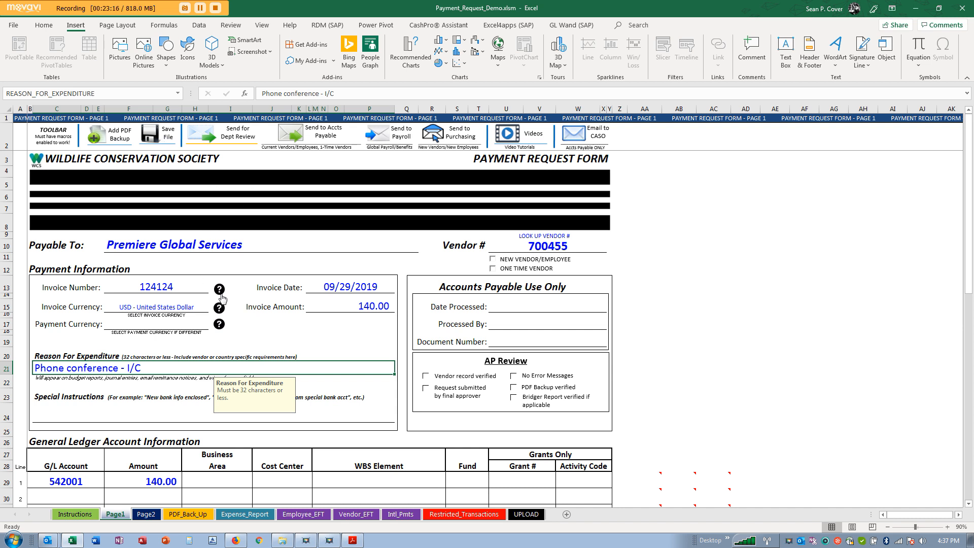
click(188, 515)
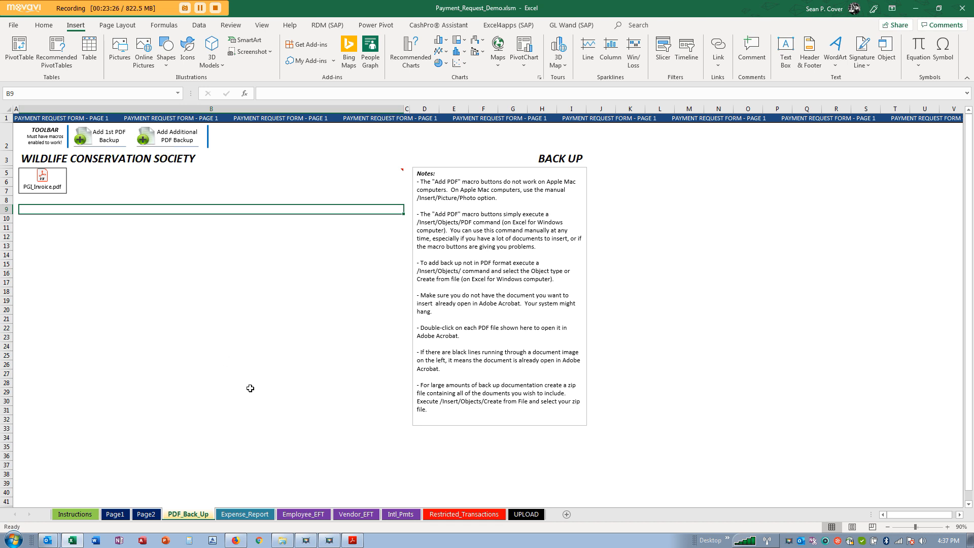
click(115, 515)
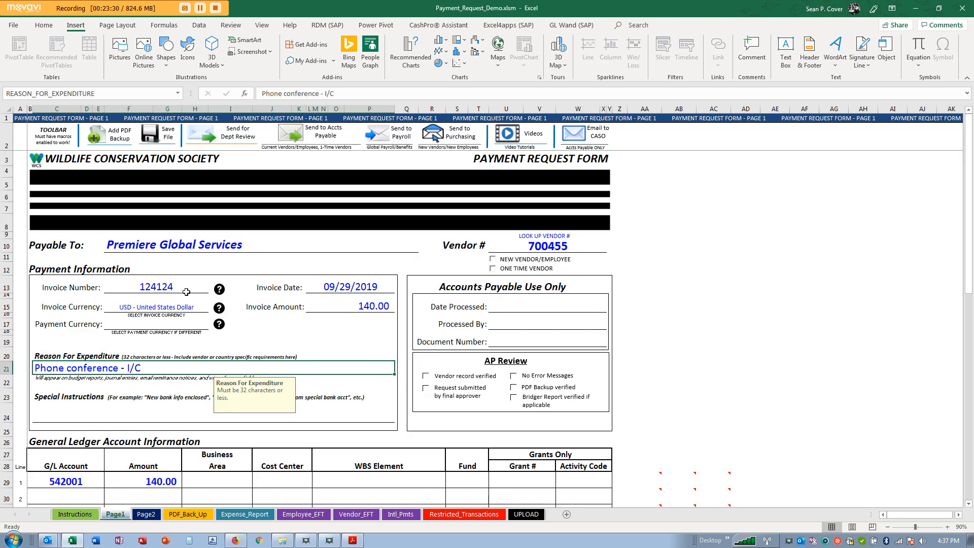
click(162, 245)
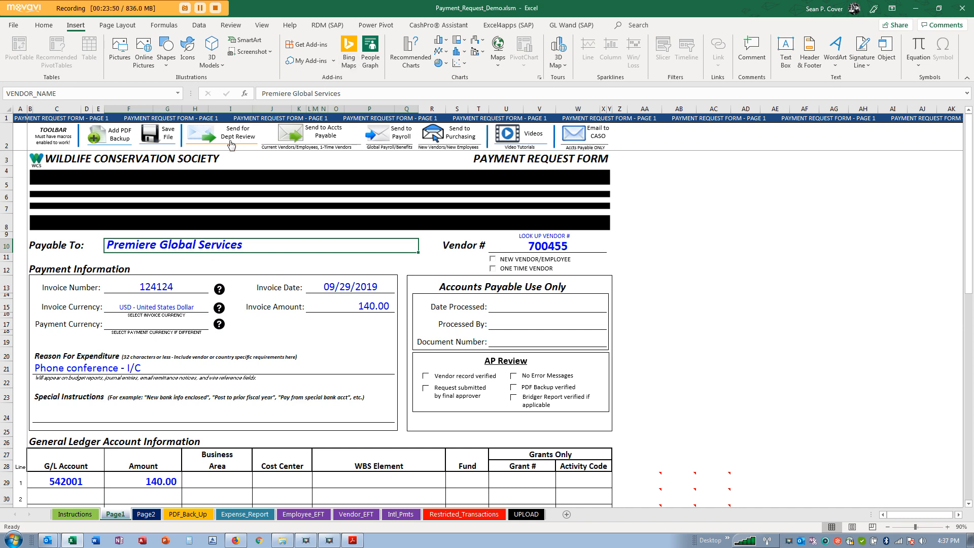
- Save as Payment_Request_PREMIERE_GLOBAL_SERVICES_124124_09292019.xlsm and send for department review, replacing the saved file
click(163, 138)
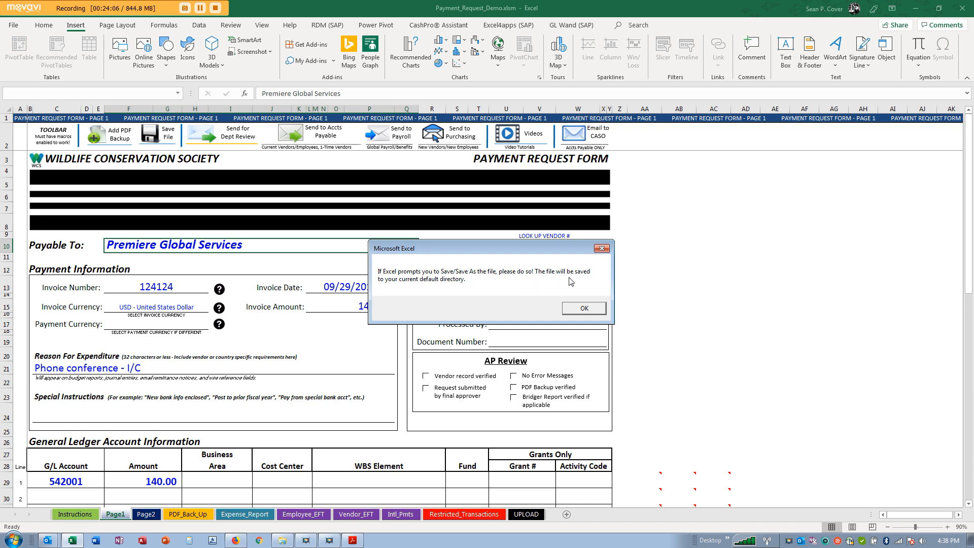
click(581, 307)
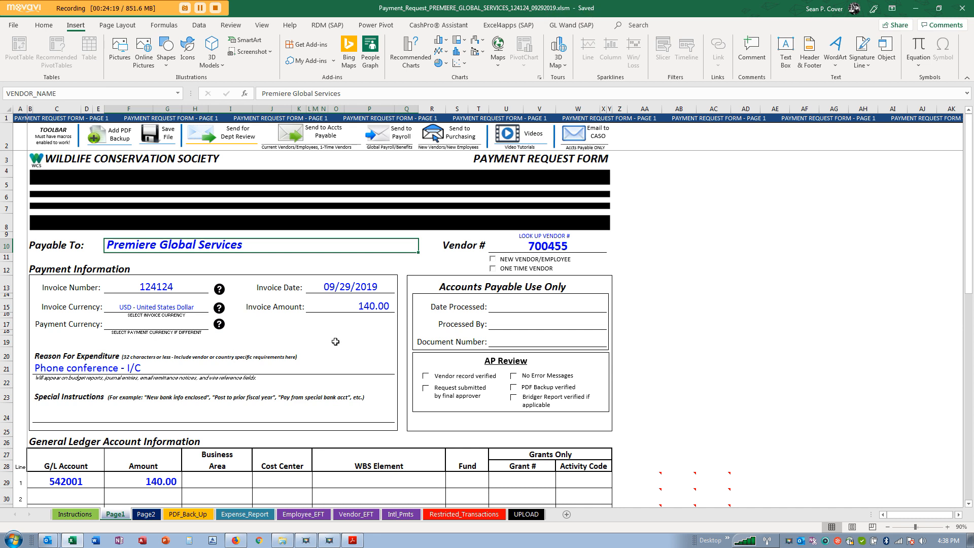
click(239, 141)
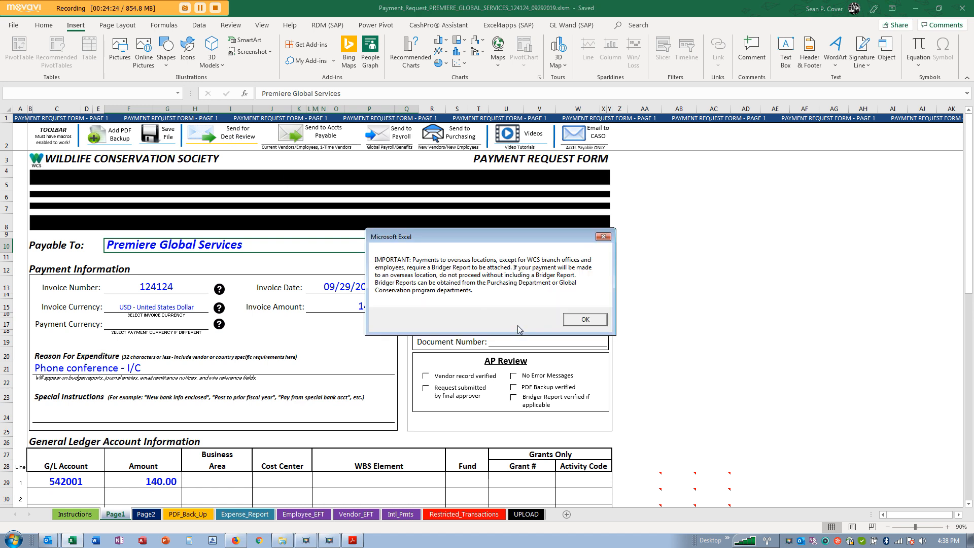
drag(469, 245, 430, 239)
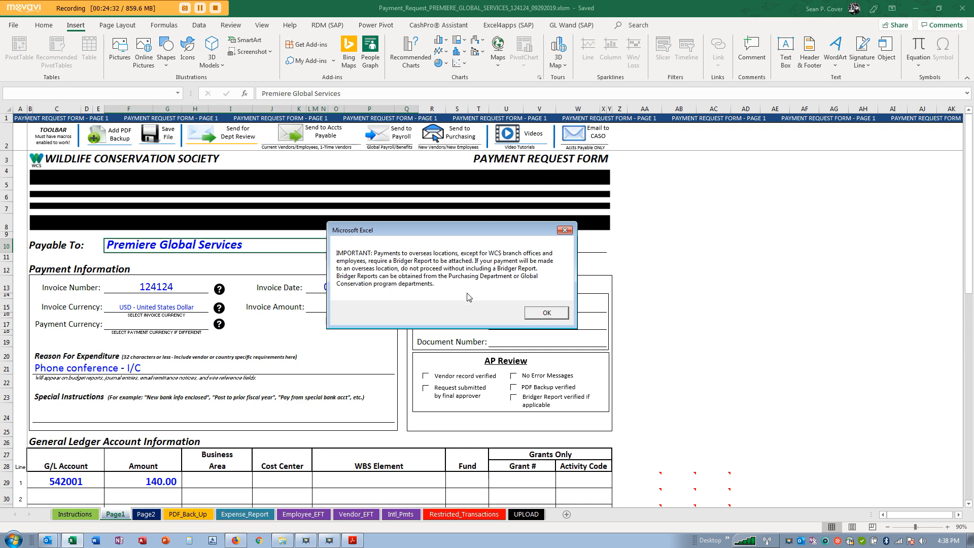
click(546, 314)
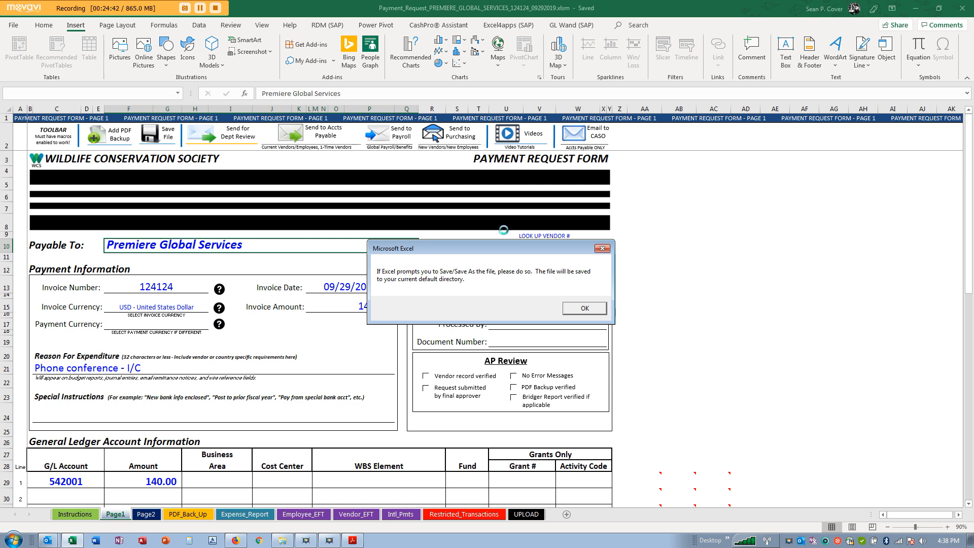
drag(494, 246, 256, 202)
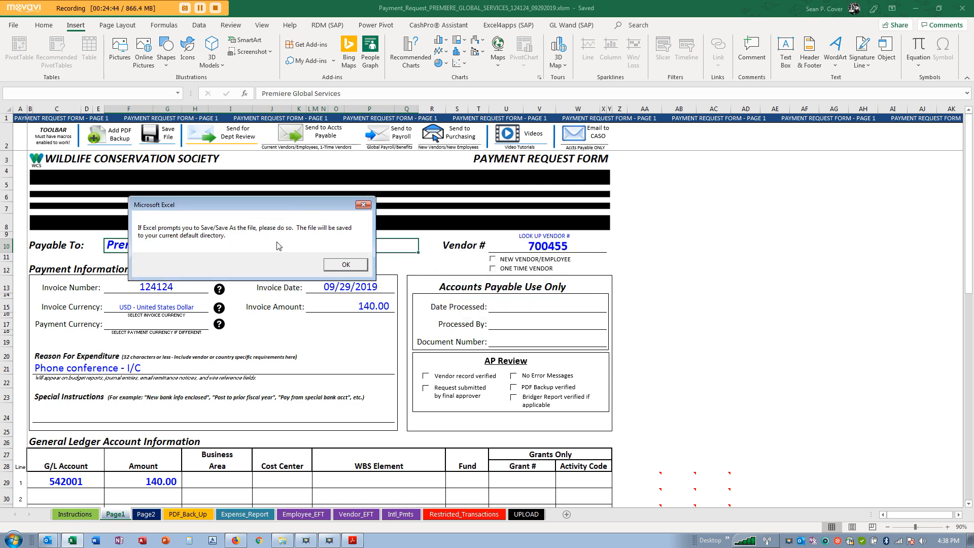
click(345, 265)
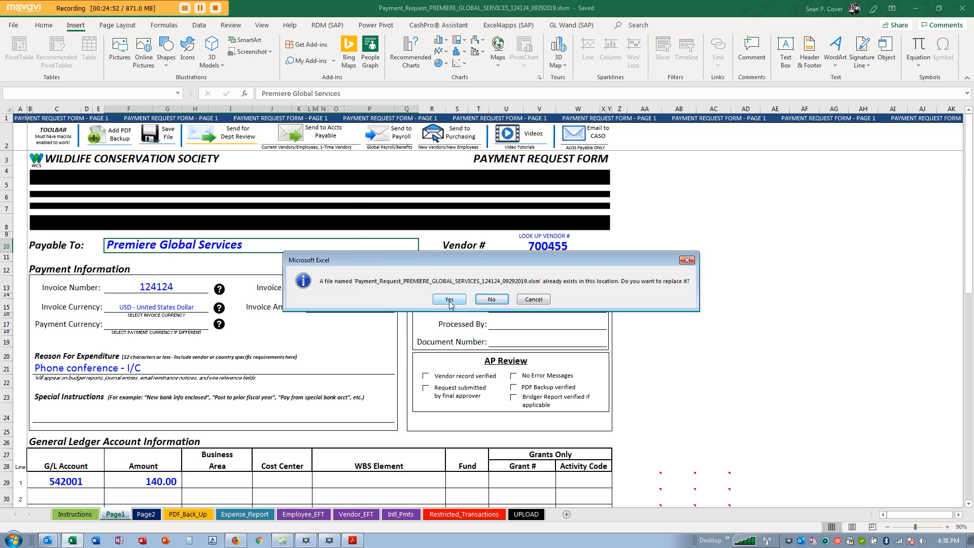
click(450, 299)
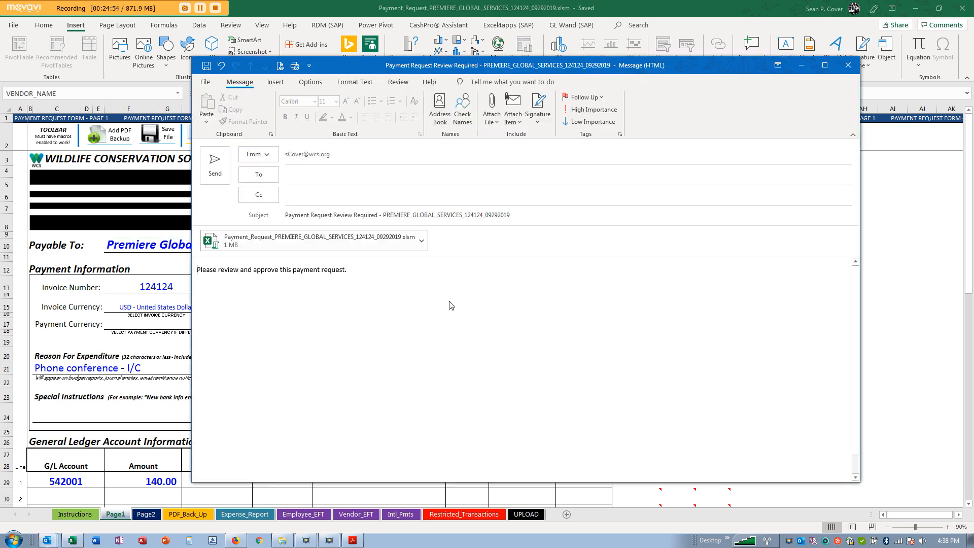
- Replace the wrongly added recipient with the suggested reviewer contact and send the email
click(374, 269)
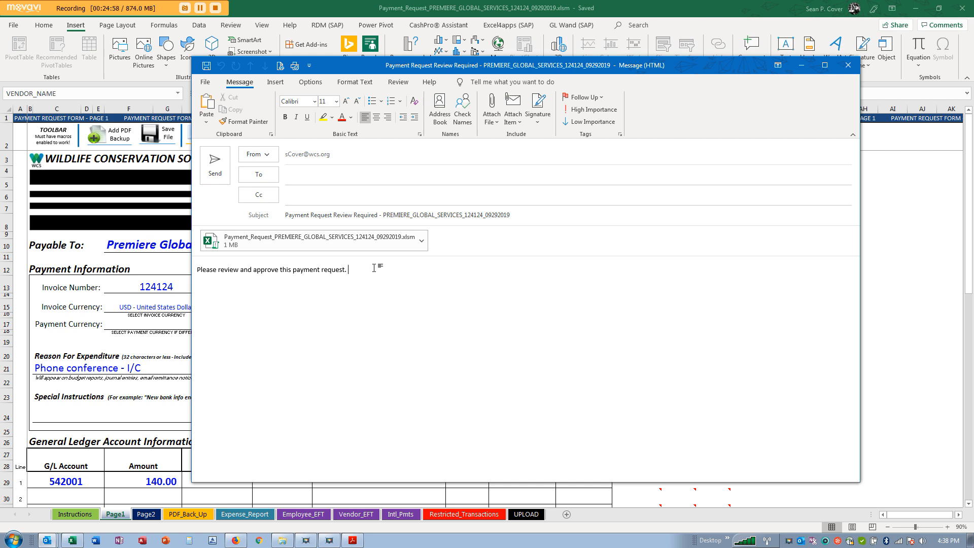
click(314, 174)
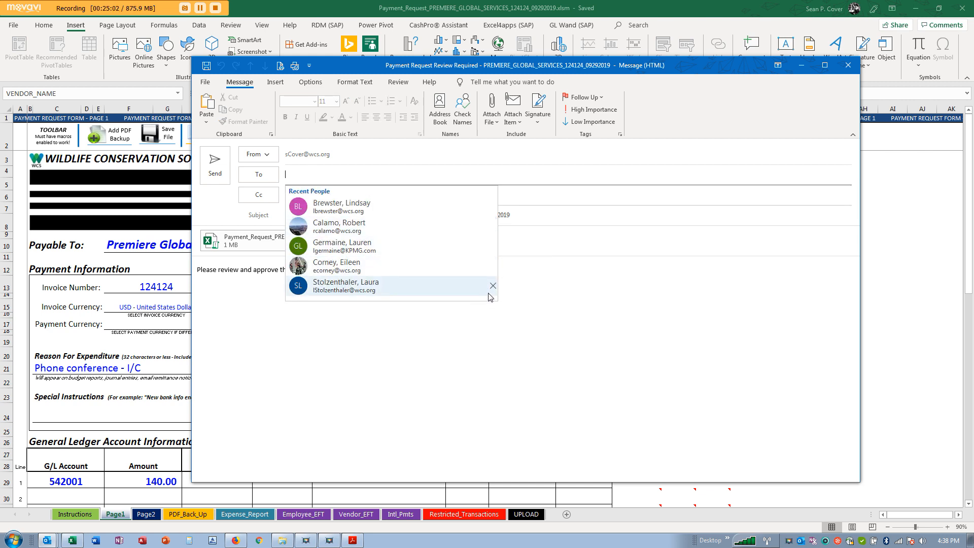
click(373, 227)
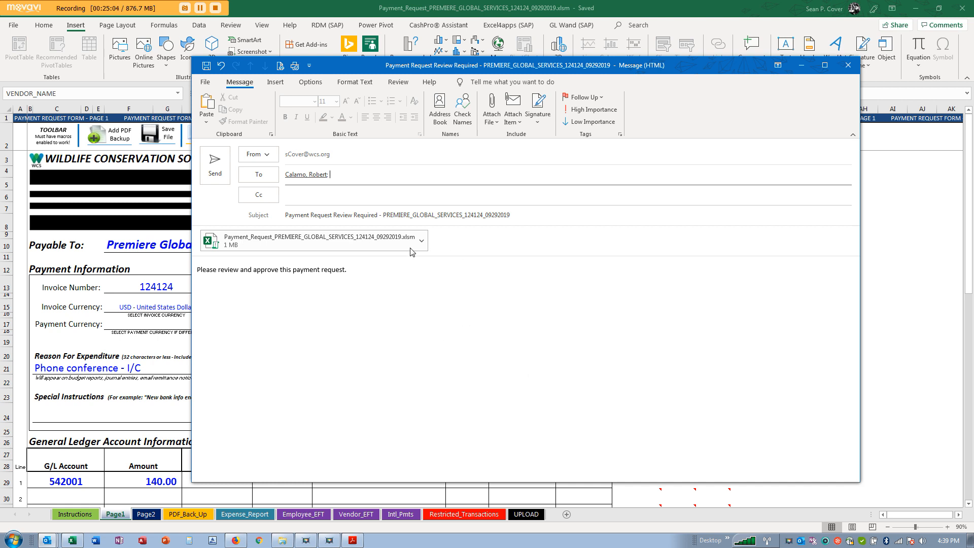
drag(337, 176, 274, 174)
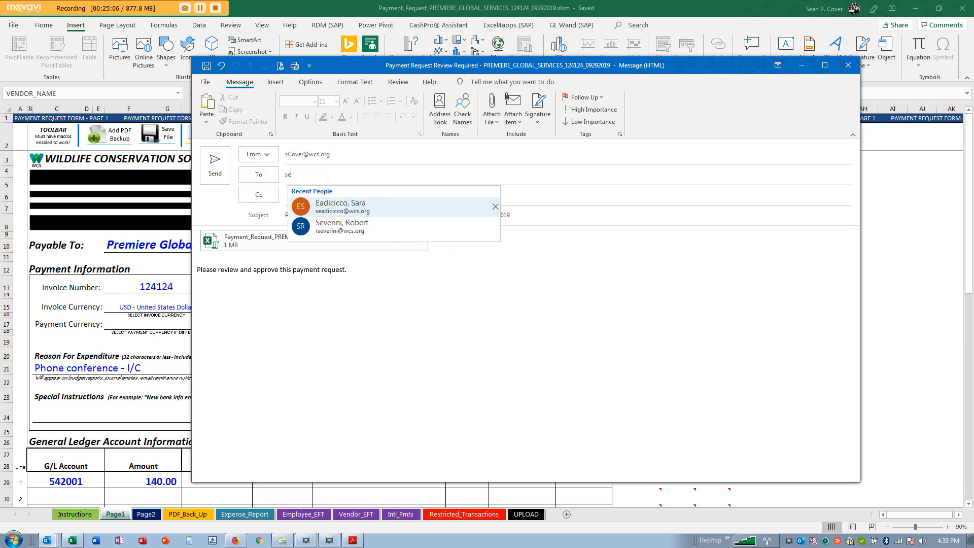
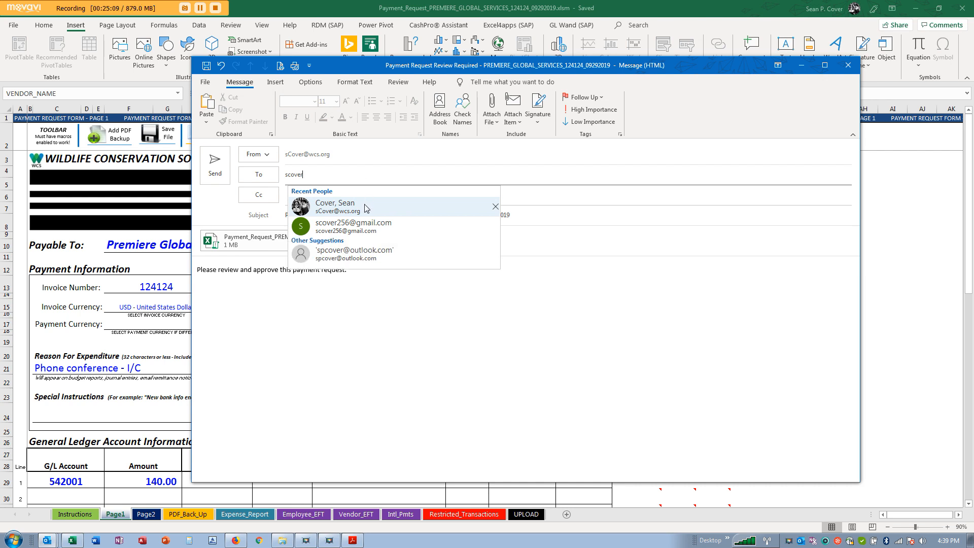
click(365, 209)
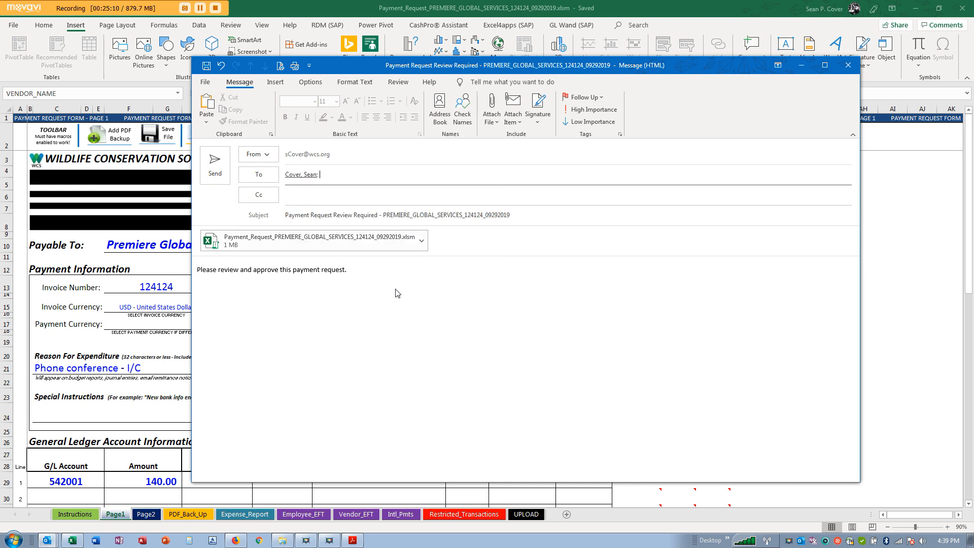
click(380, 265)
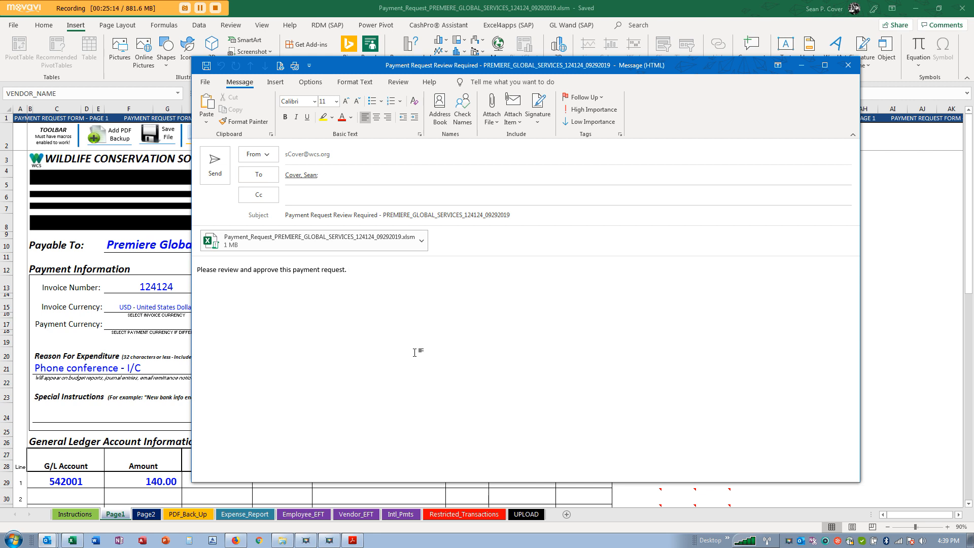
click(217, 170)
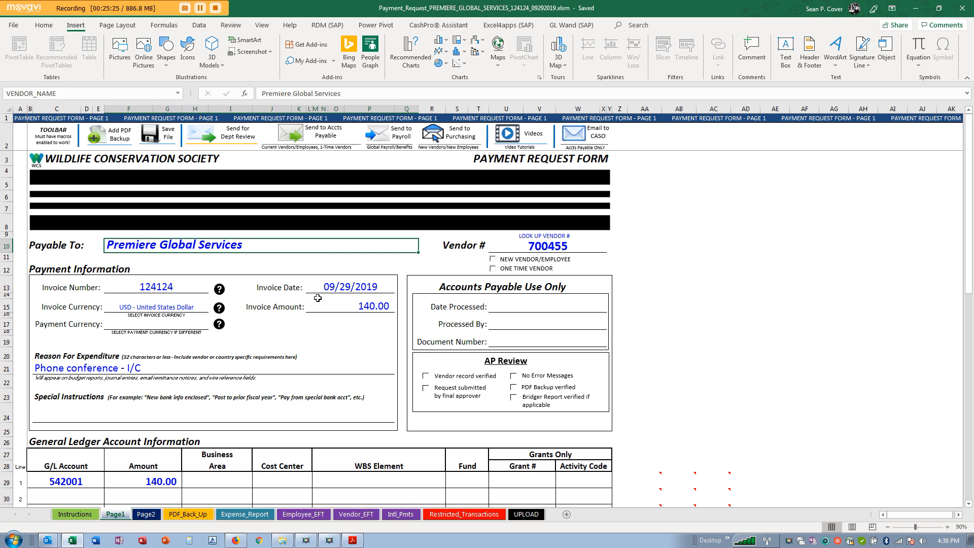
scroll(318, 299, down, 14)
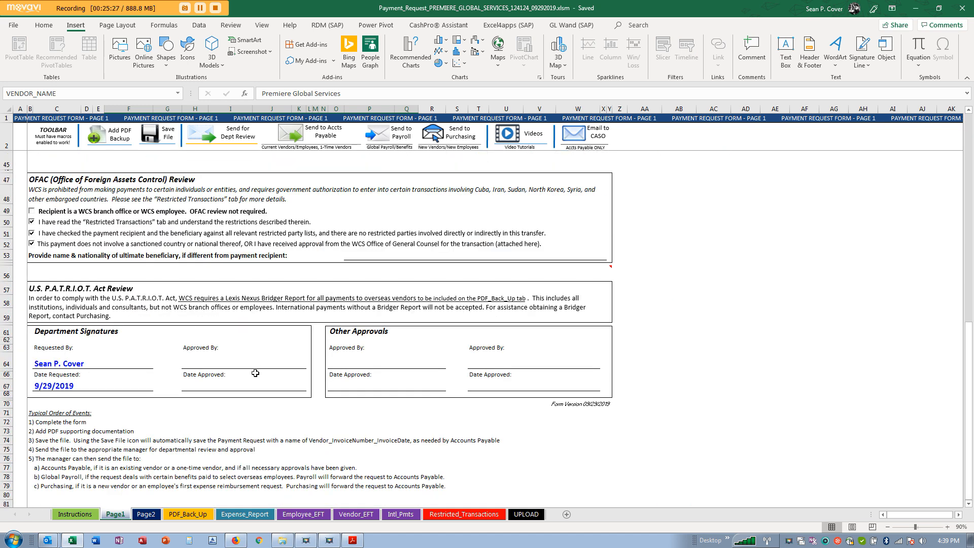
click(242, 360)
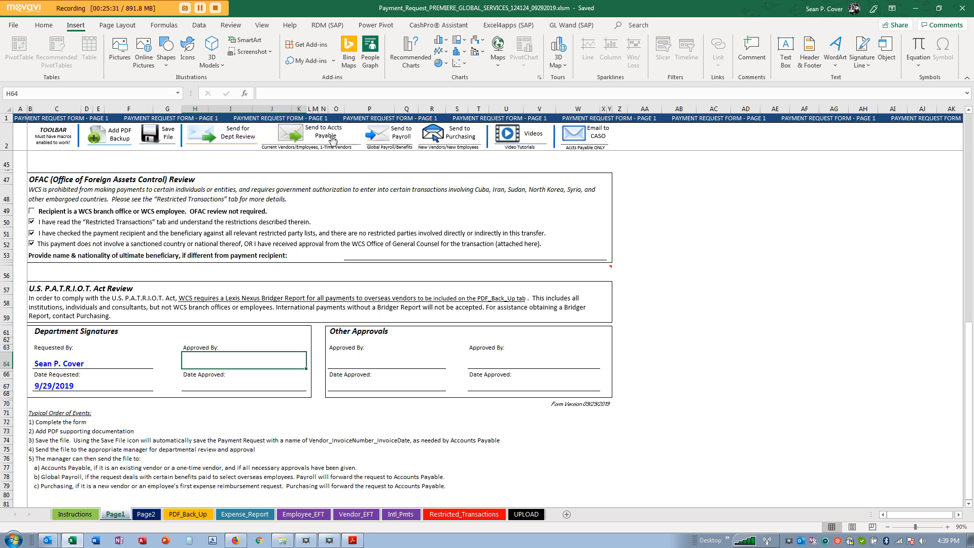
scroll(509, 269, up, 7)
scroll(509, 269, up, 7)
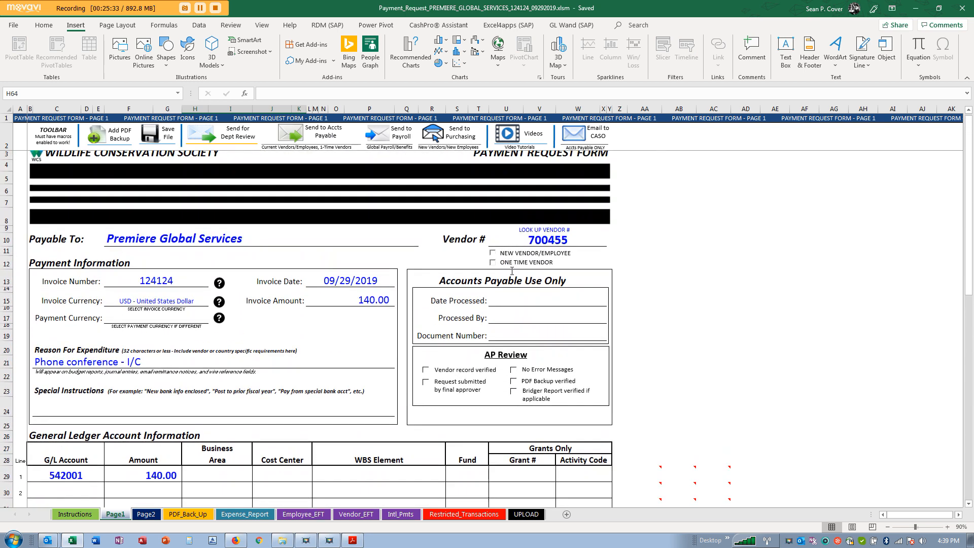
click(544, 245)
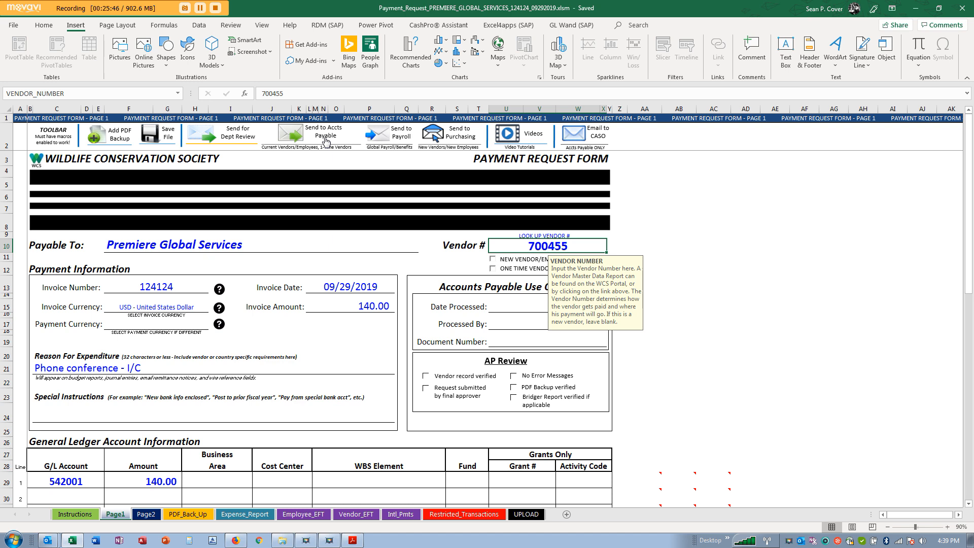
click(186, 244)
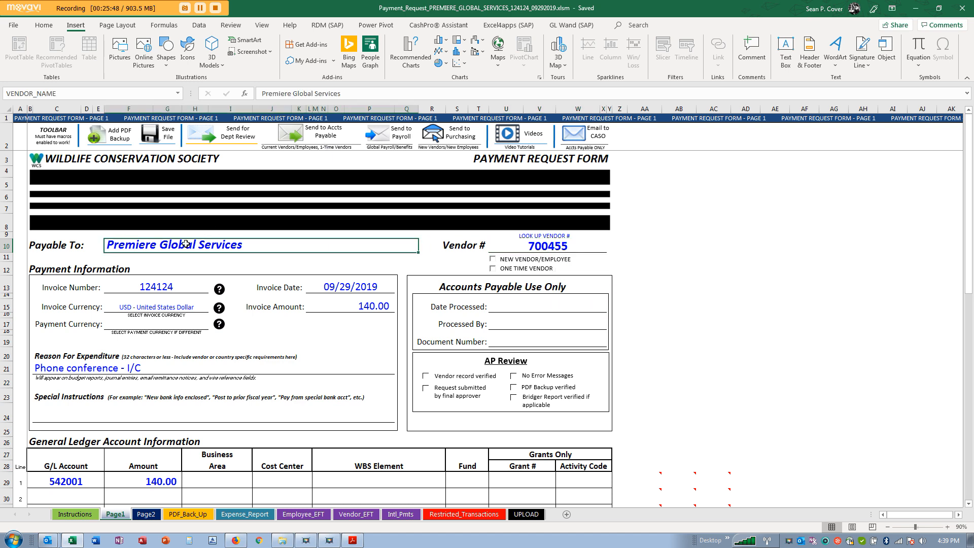